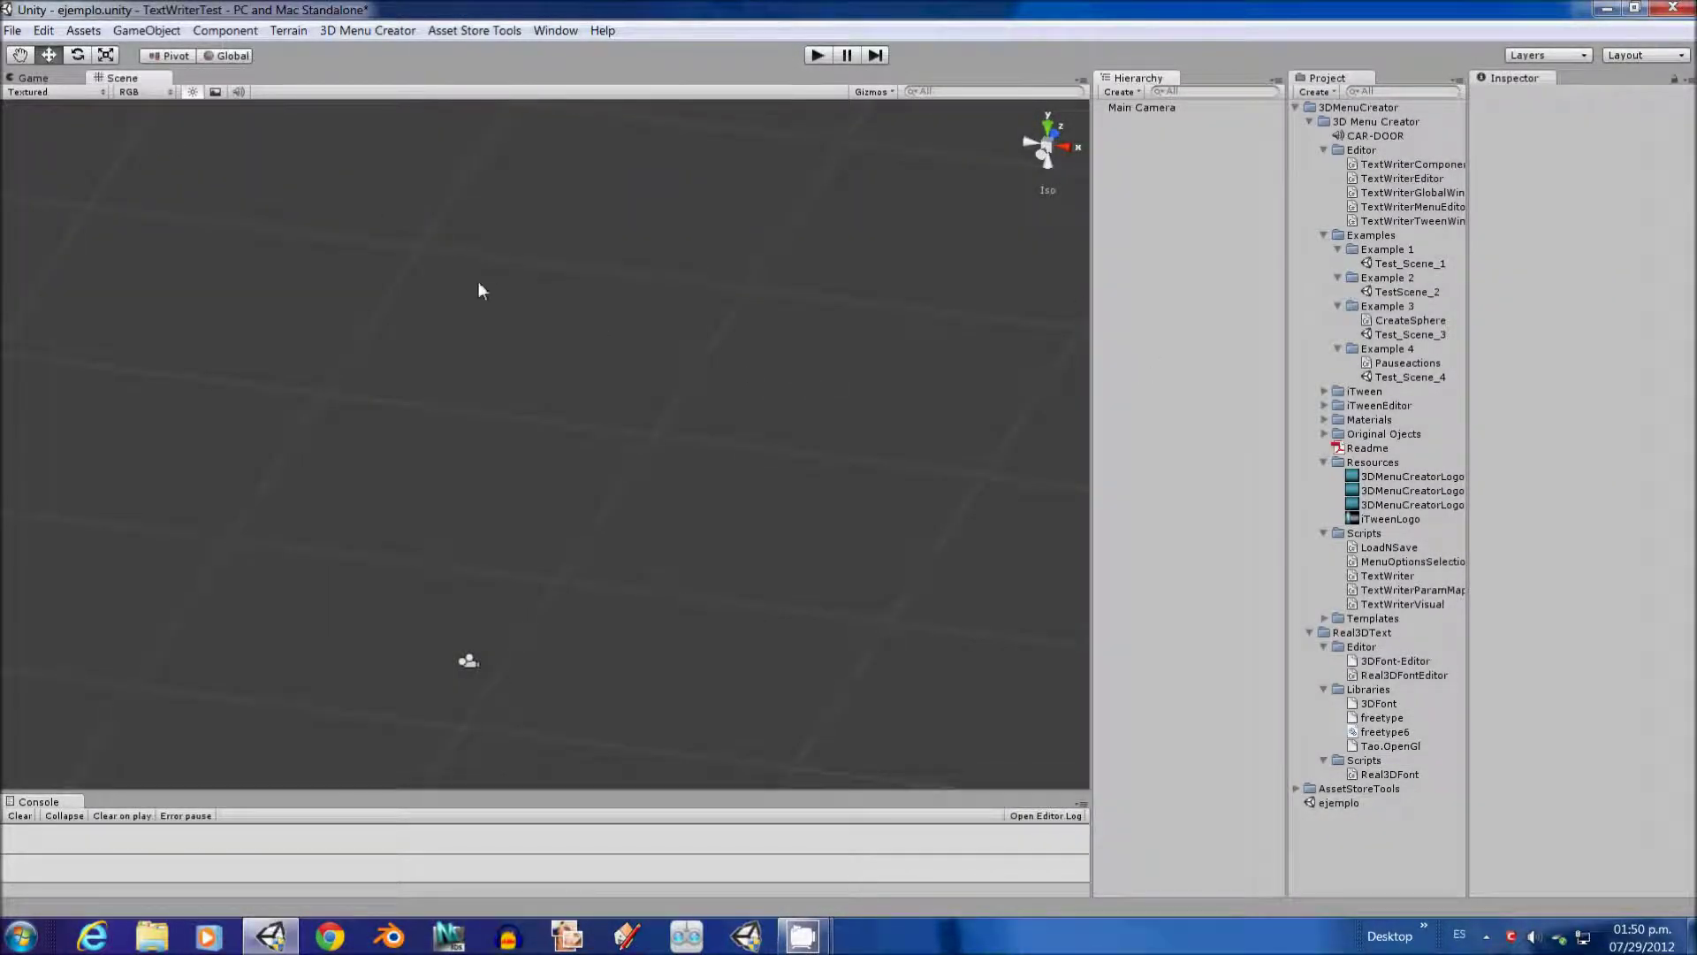
- Add a Directional Light to the scene
click(369, 35)
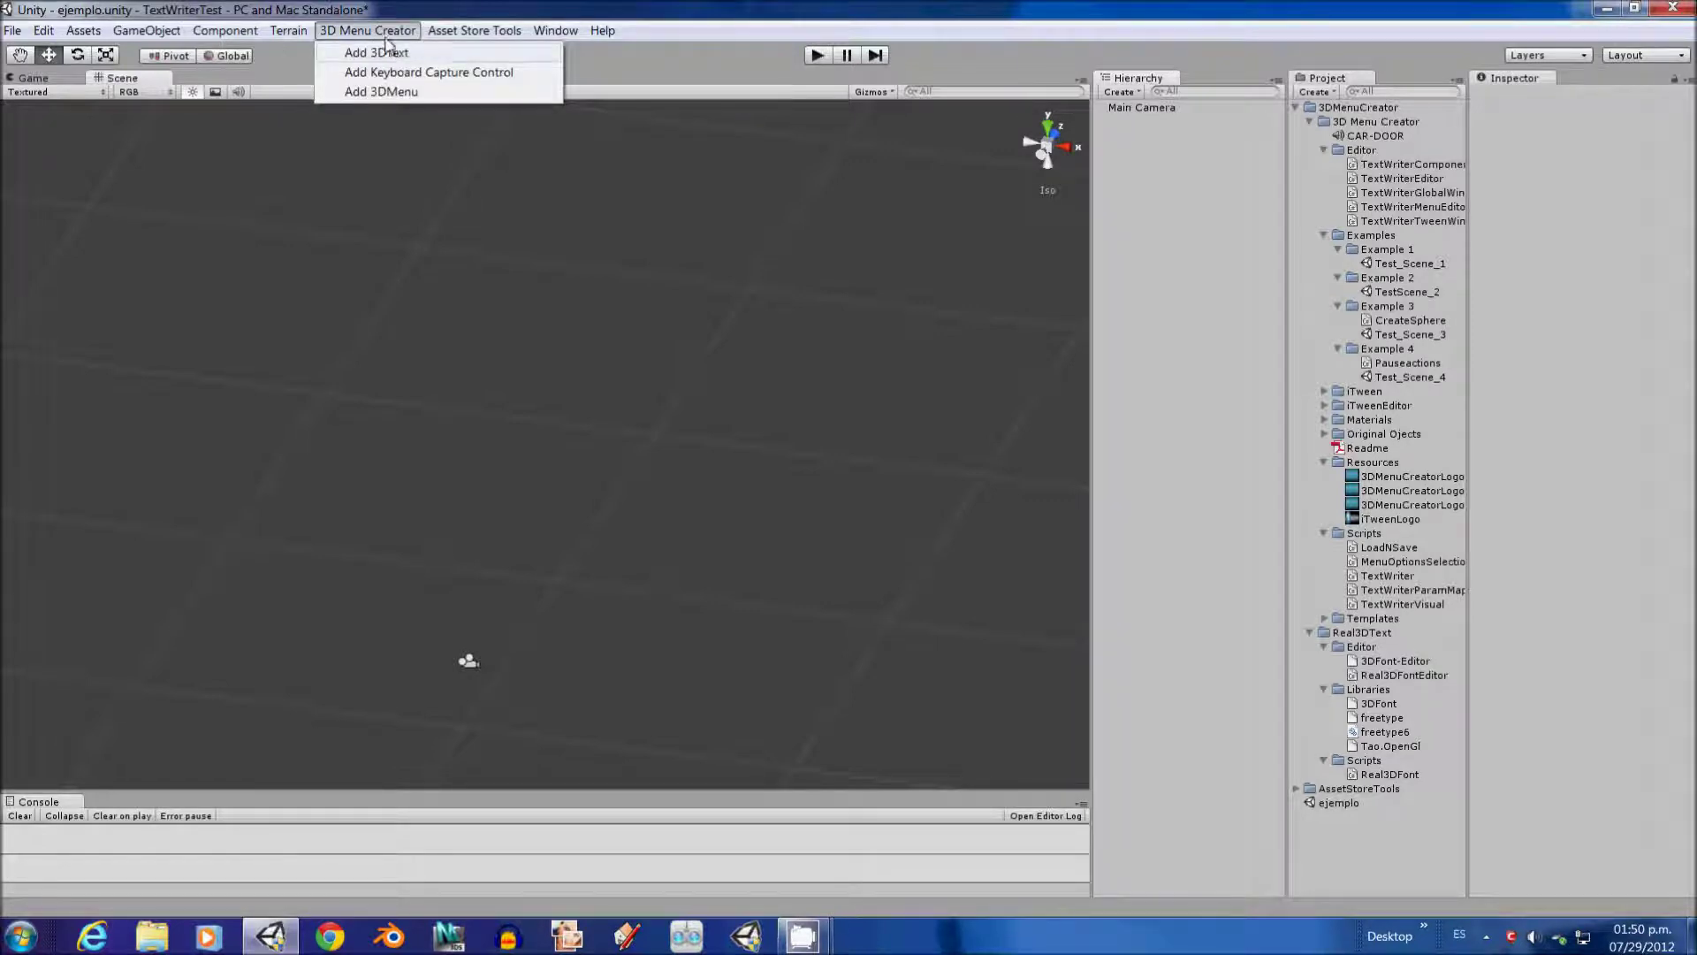
click(296, 71)
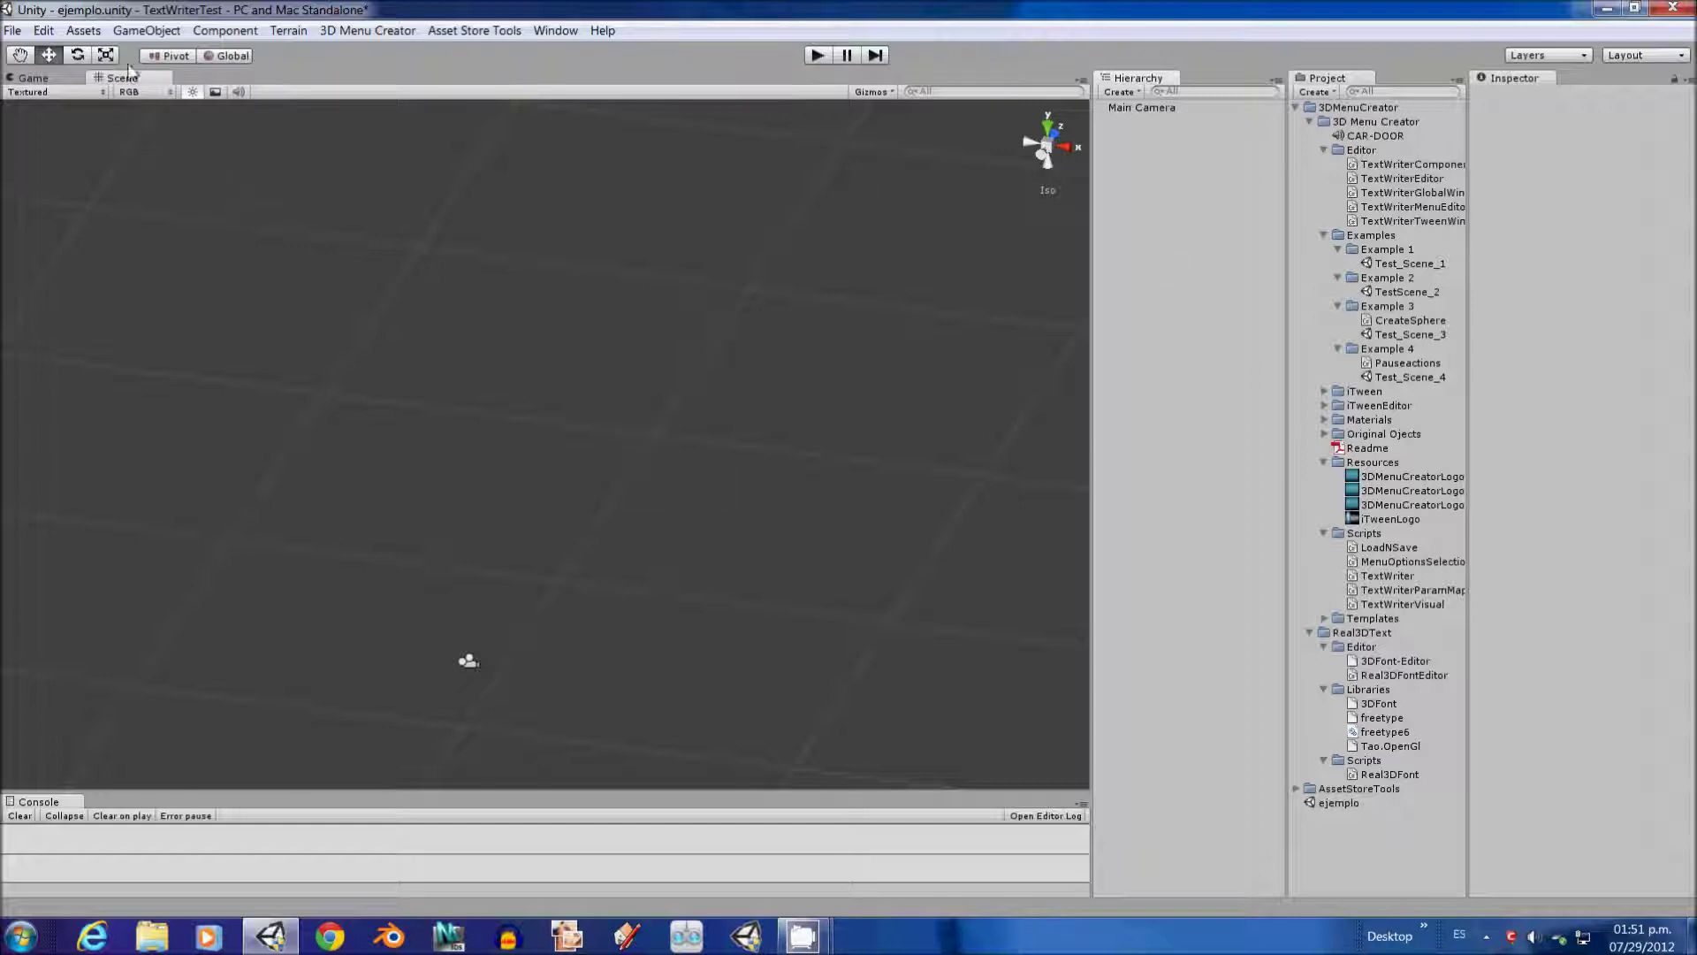
click(146, 31)
mouse_move(199, 74)
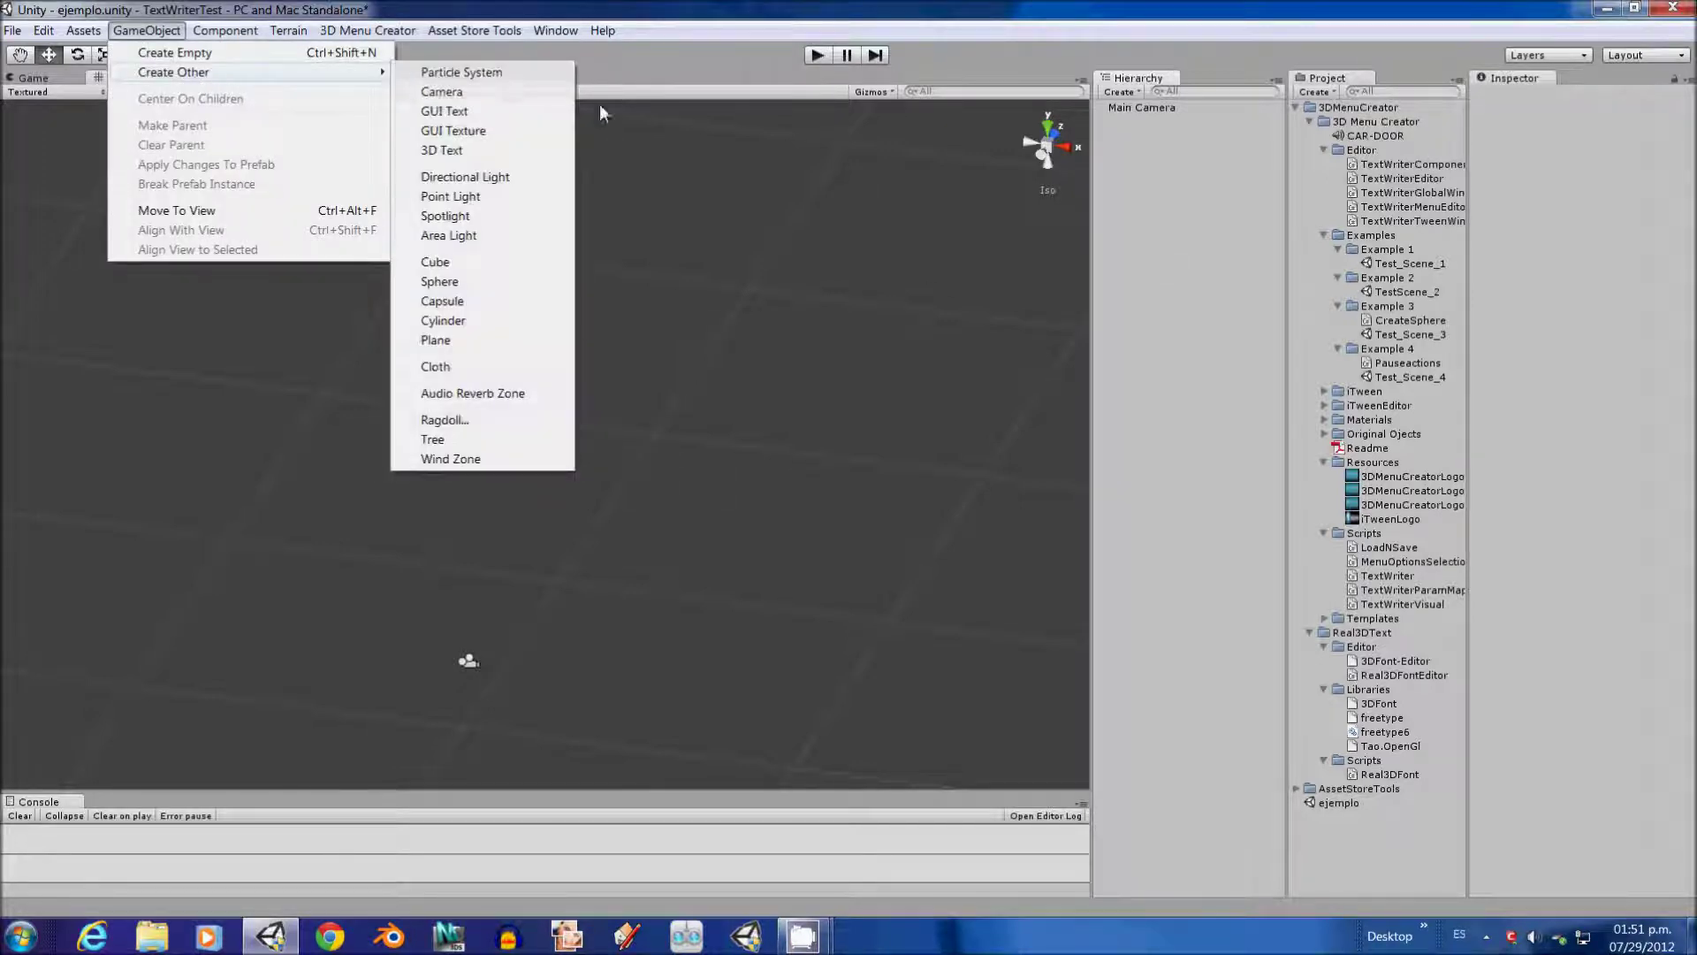
click(508, 179)
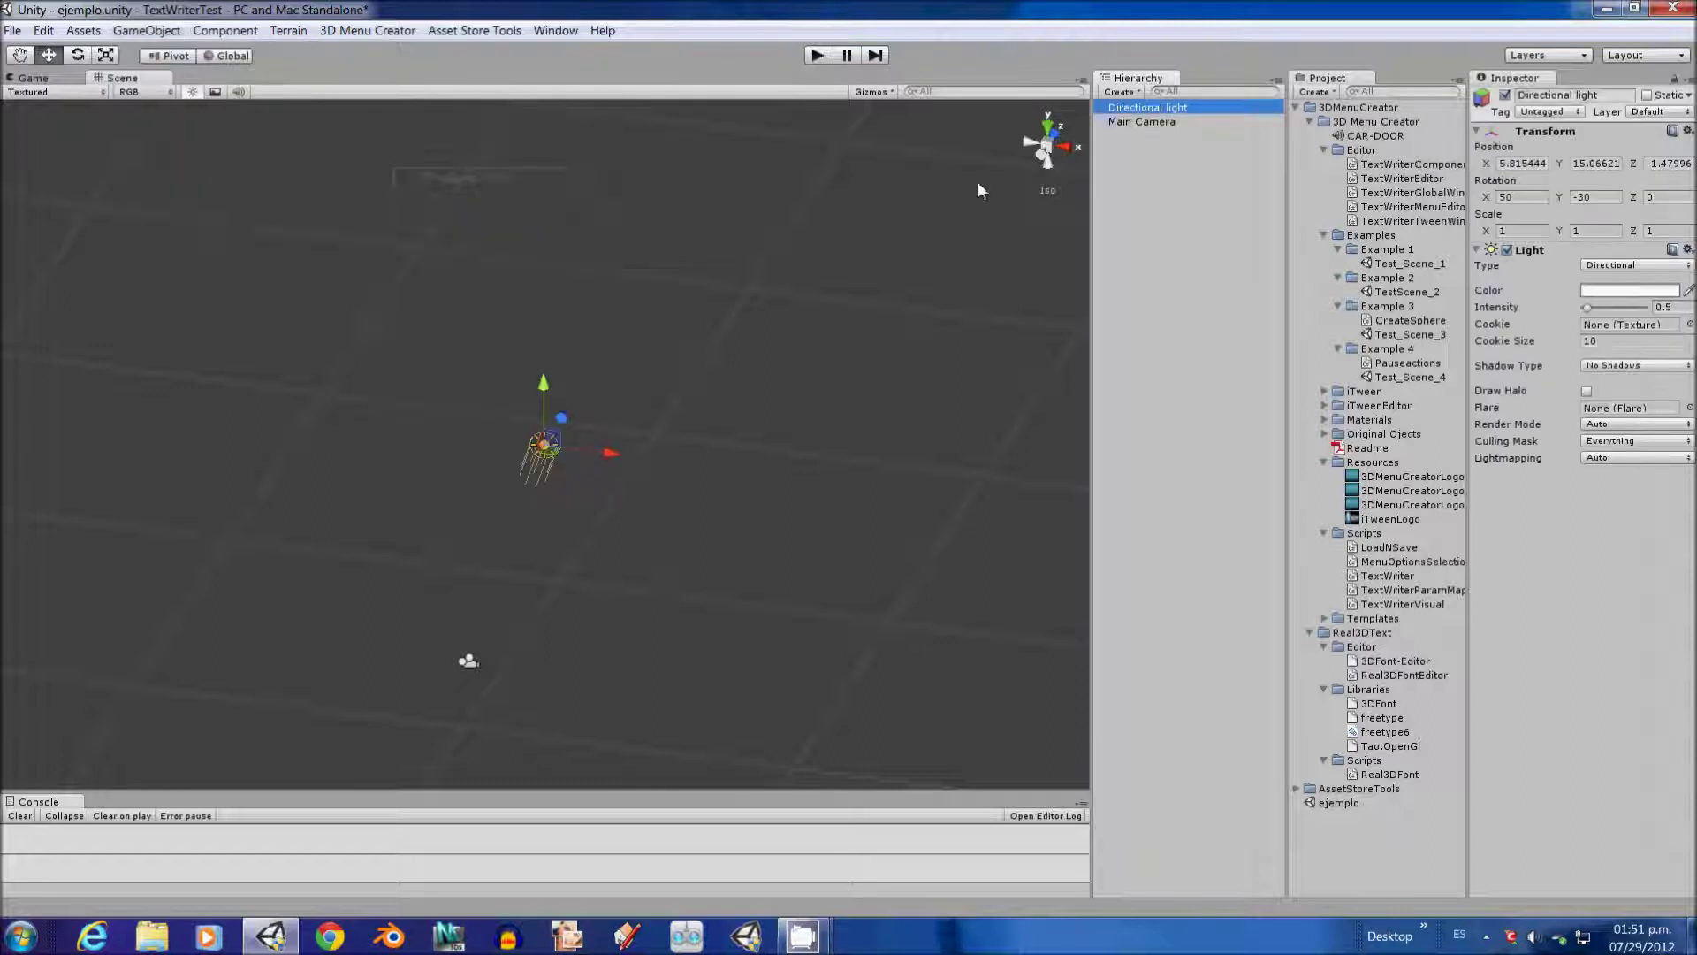
- Add a Cube to the scene
click(146, 30)
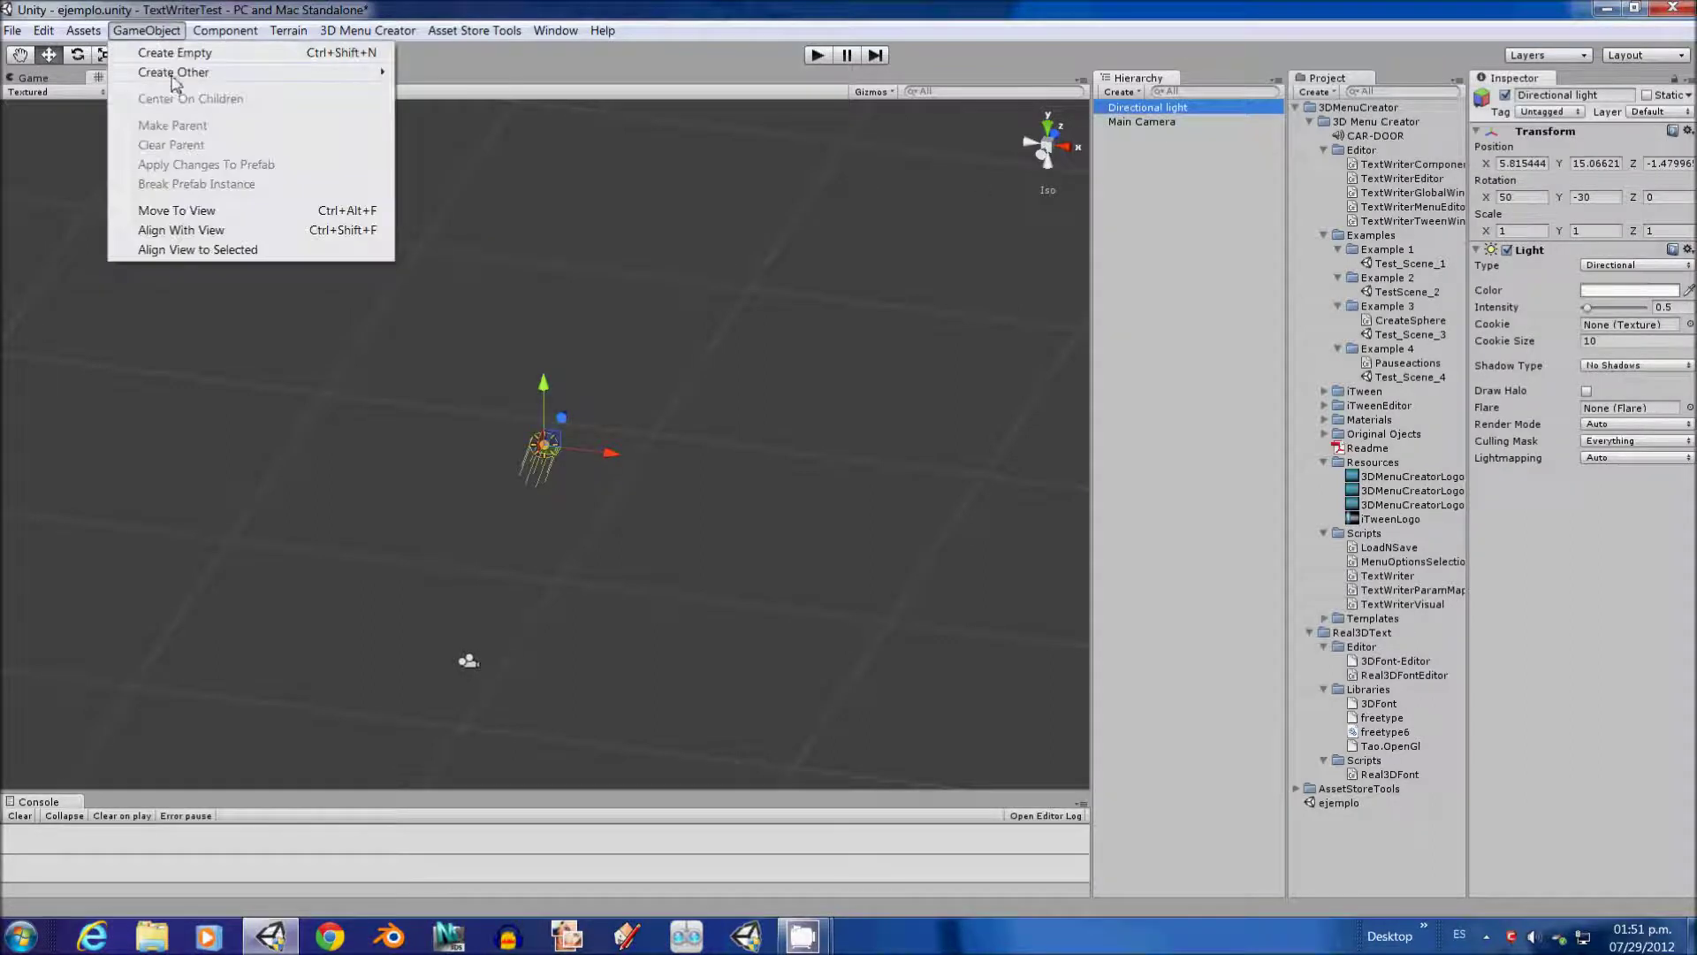
mouse_move(172, 76)
click(442, 262)
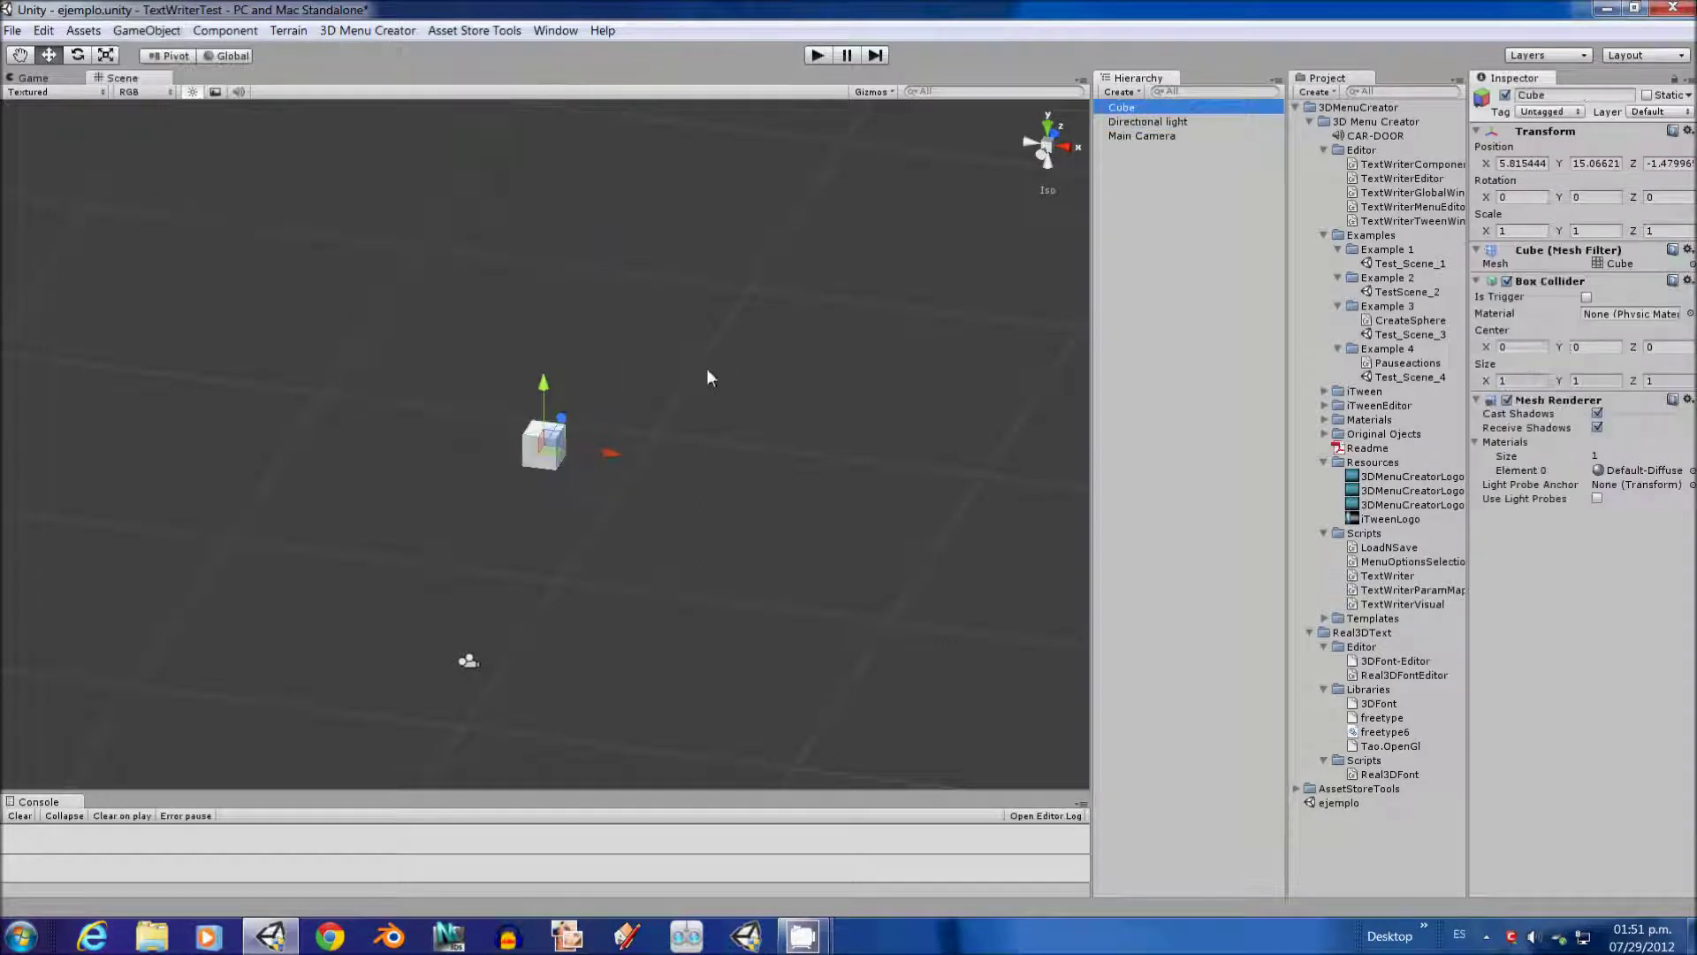
- Scale the cube to roughly 374 × 1 × 289 to form a flat floor
click(107, 54)
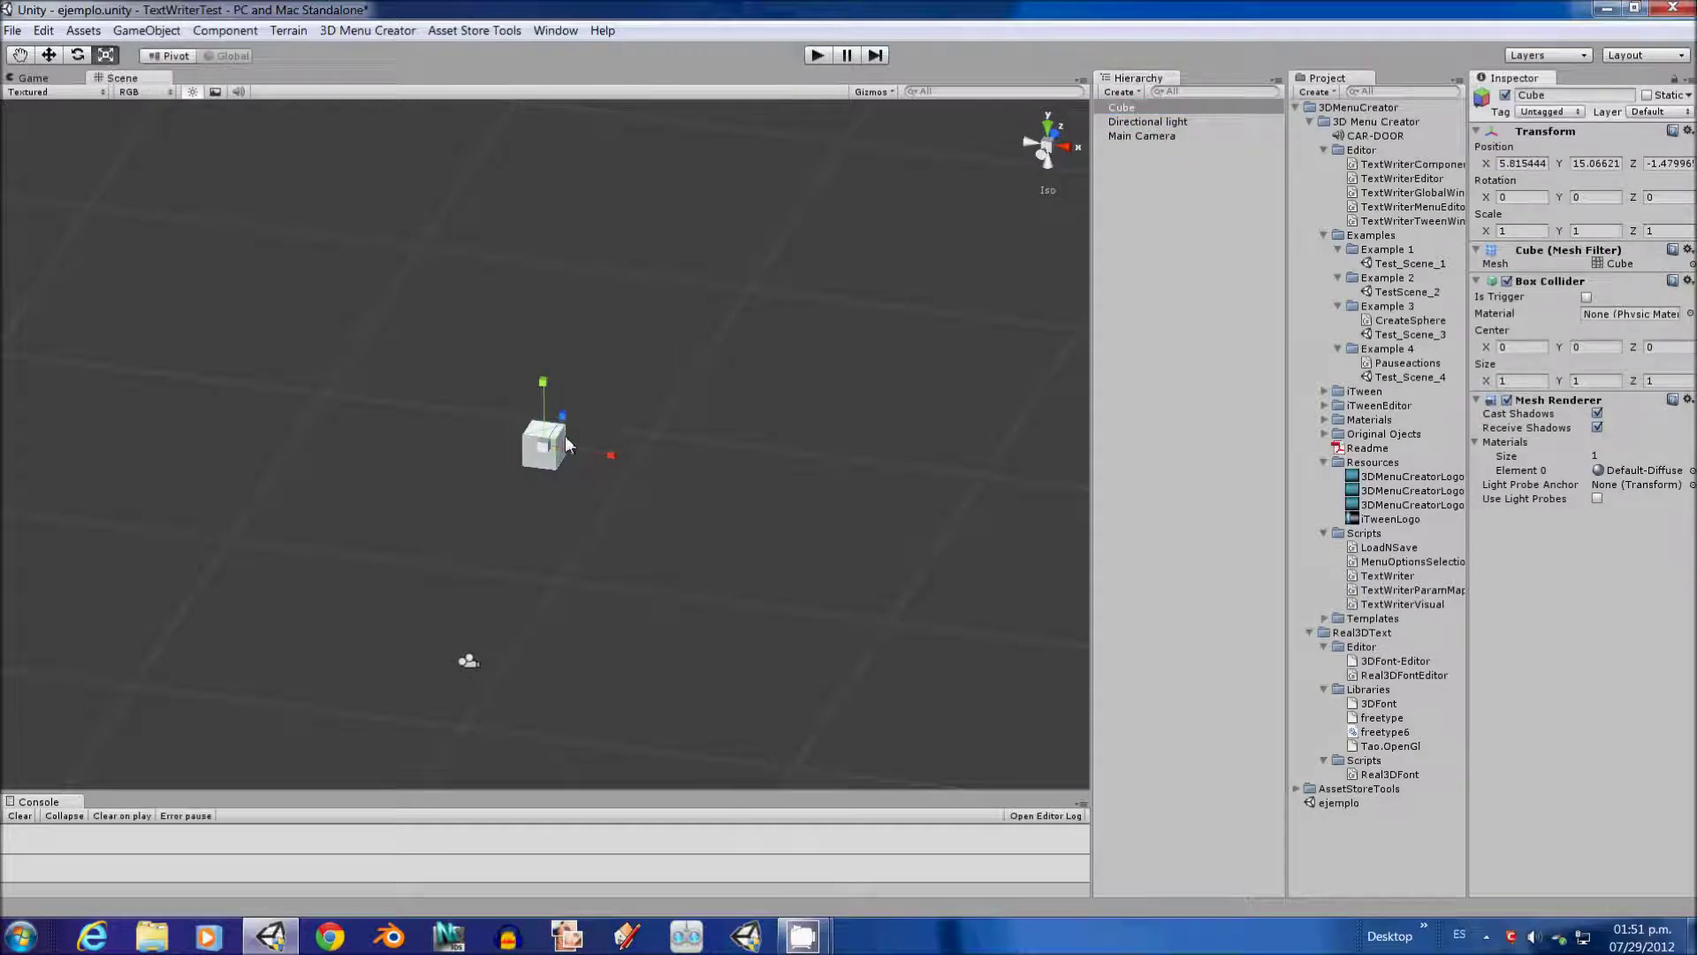
drag(610, 454, 778, 486)
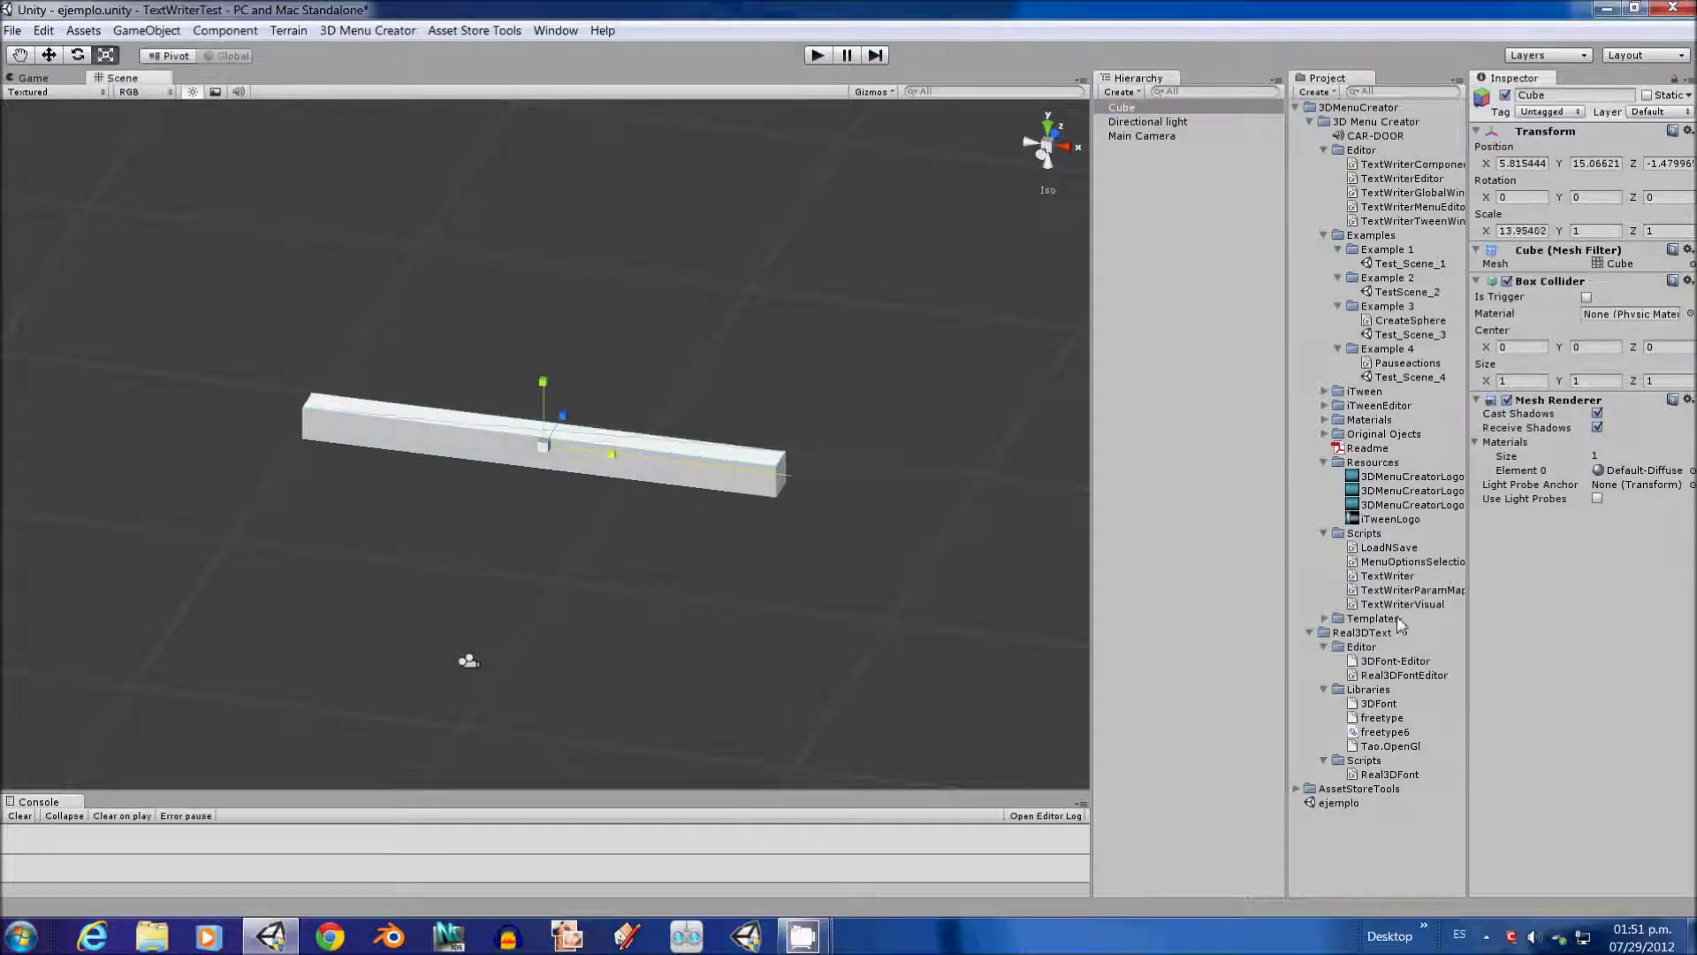
drag(616, 468, 658, 396)
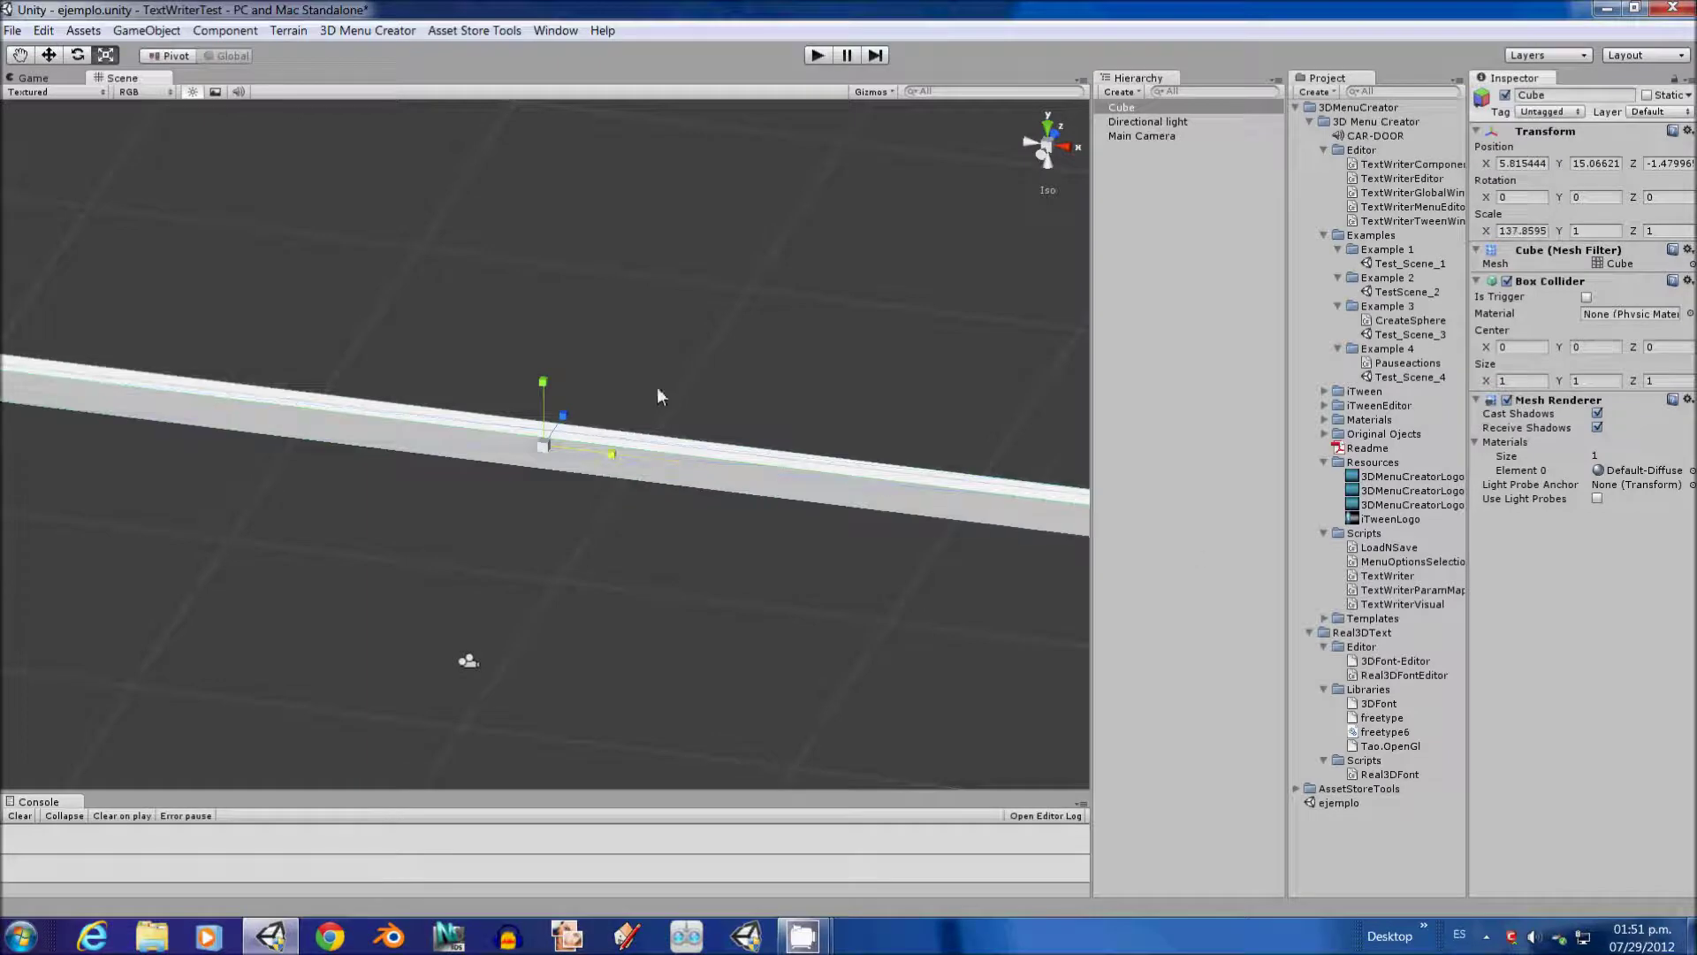
drag(566, 421, 707, 221)
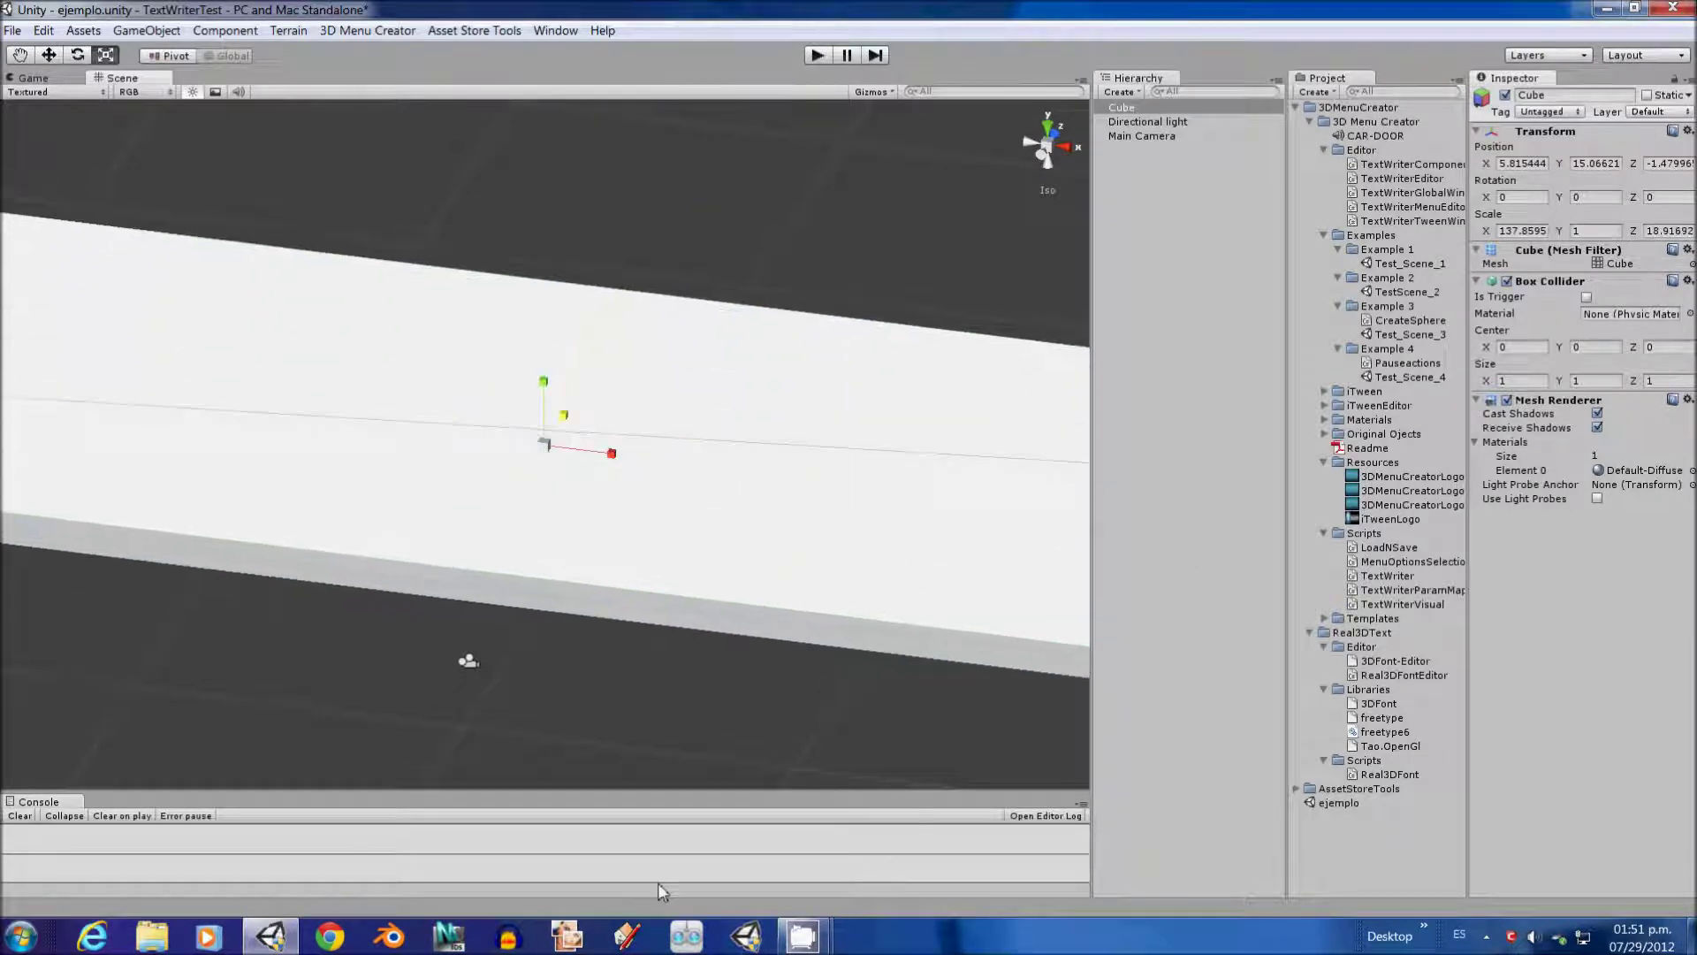
drag(576, 428, 924, 51)
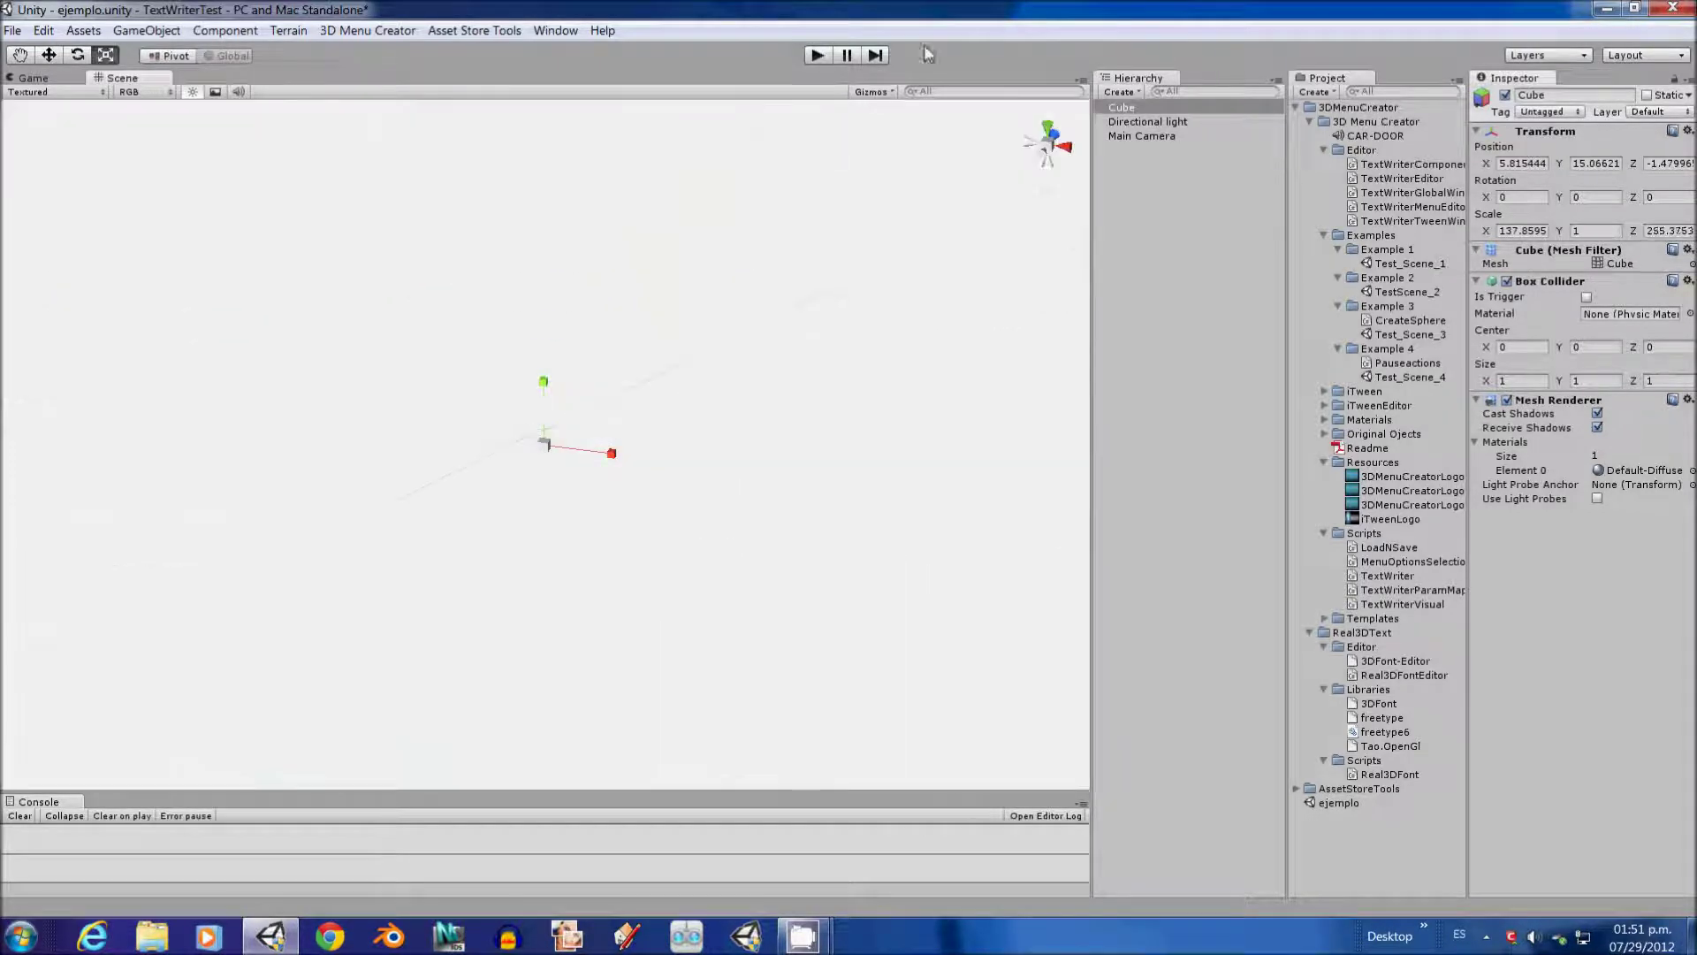
drag(610, 456, 704, 444)
click(1188, 206)
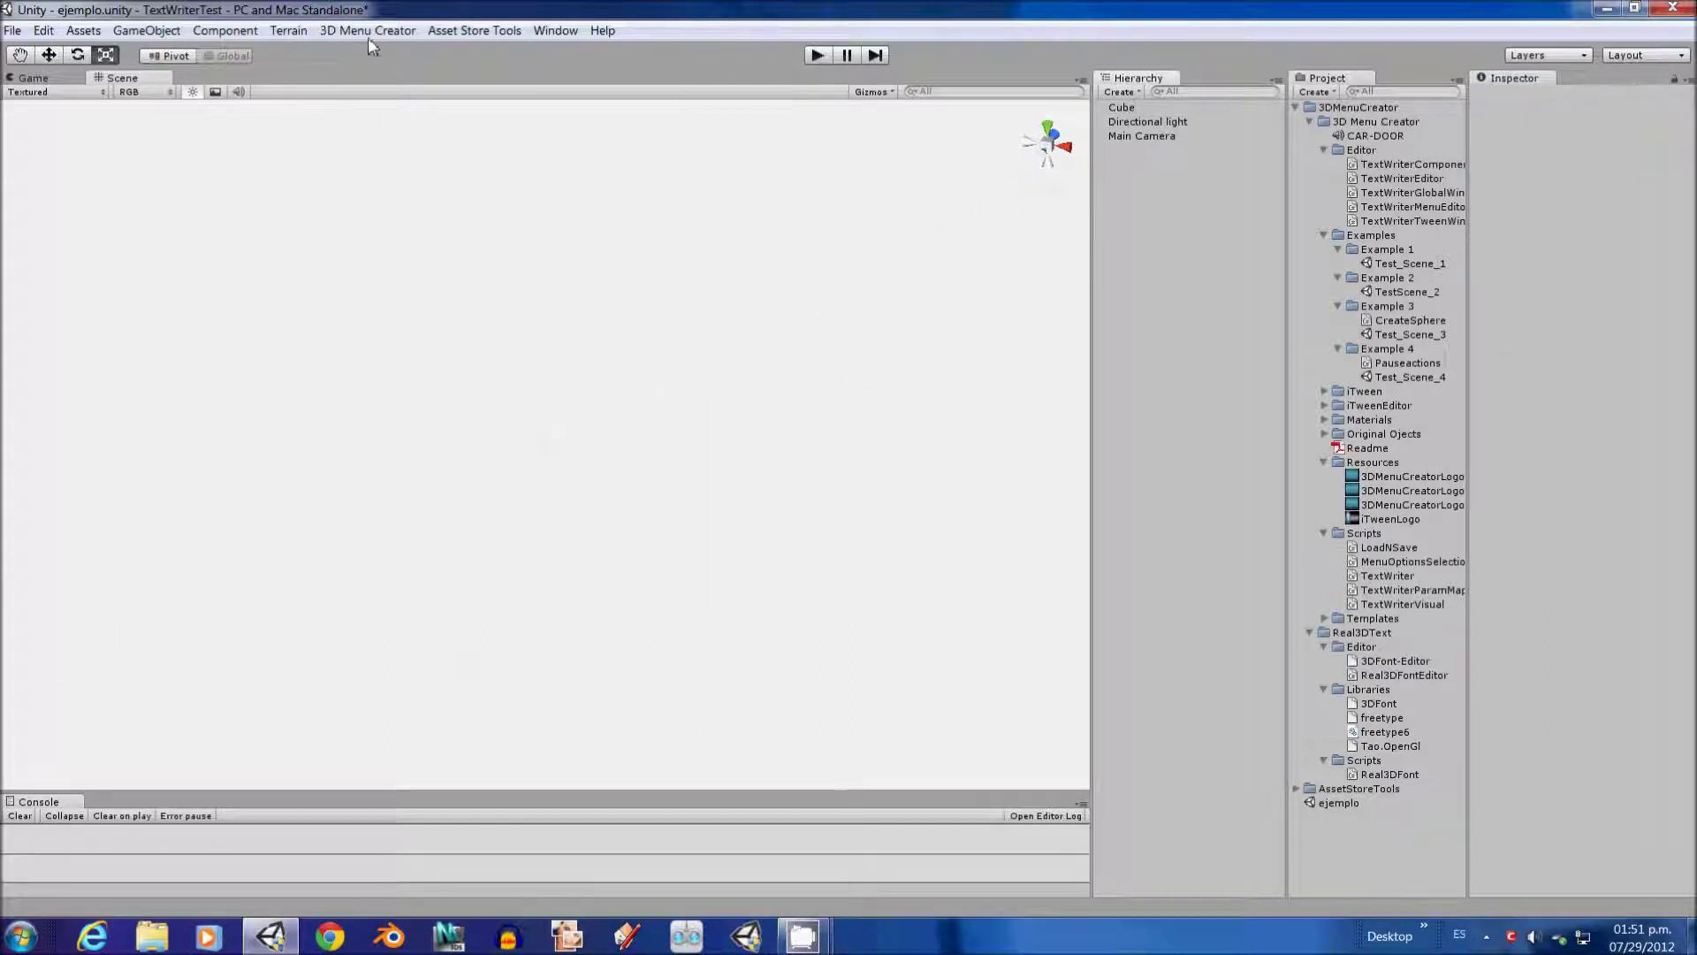
- Add a new 3D text object reading Hello and frame it in view
click(368, 31)
click(373, 53)
click(1127, 151)
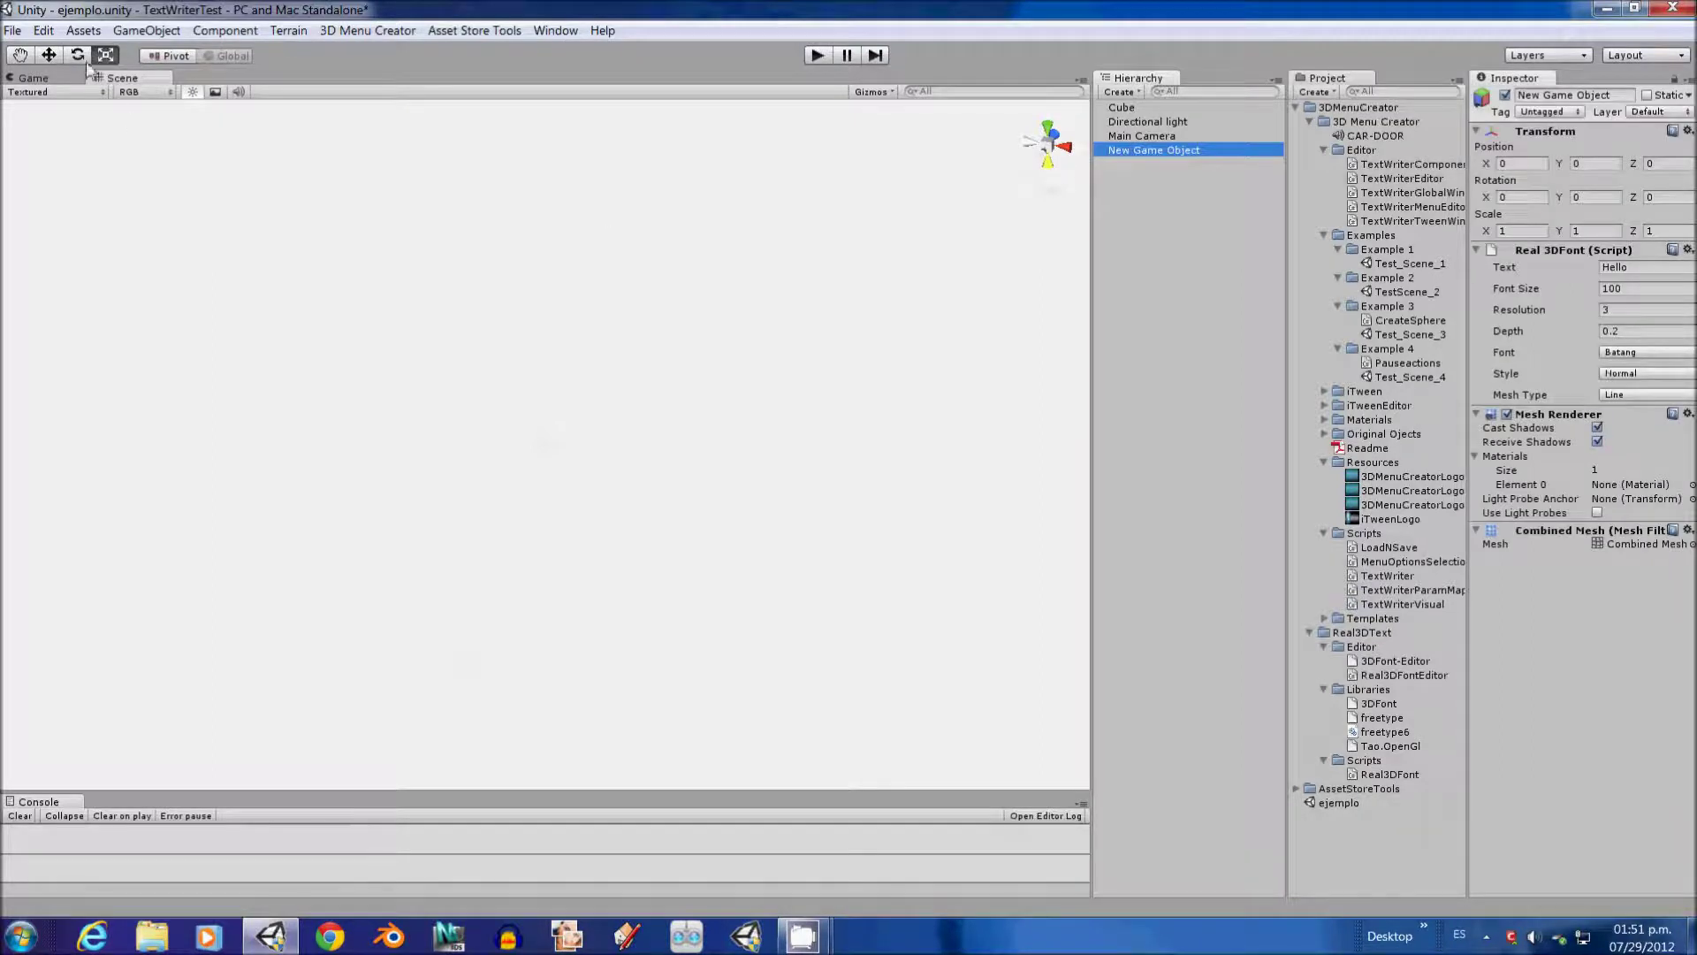
click(49, 55)
double_click(1126, 147)
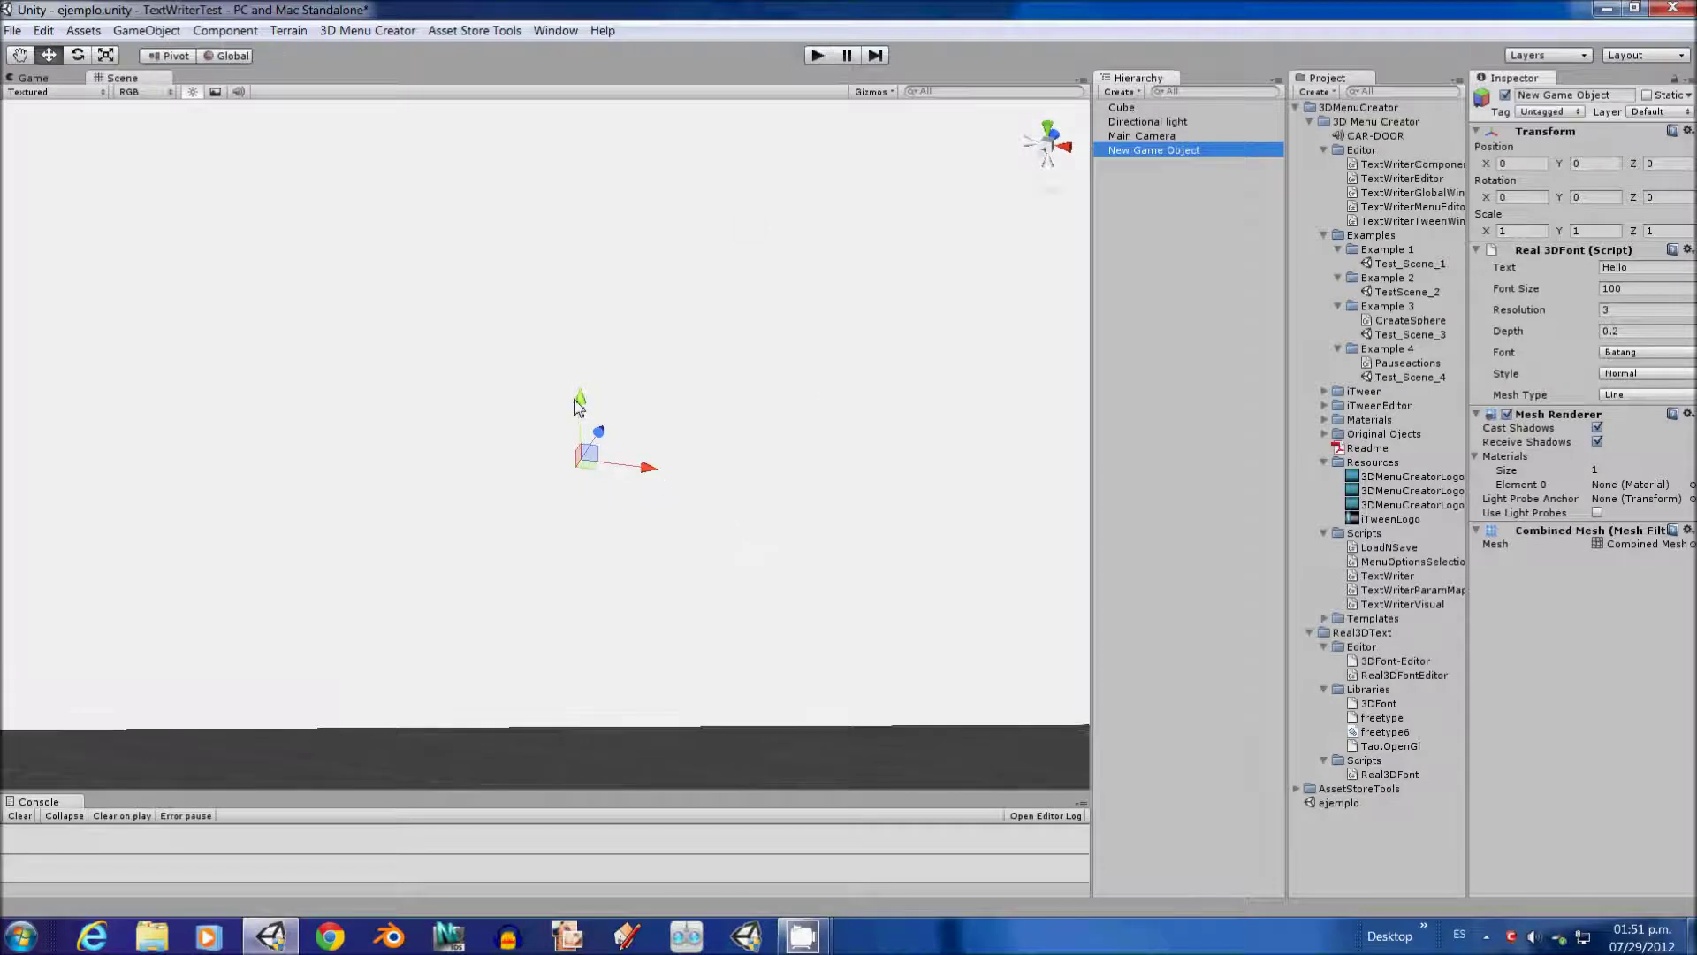
- Raise the Hello text above the floor to height 19.2794
drag(579, 405, 588, 132)
alt+drag(840, 343, 606, 478)
drag(512, 215, 513, 187)
- Select the Main Camera to preview its view of the scene
click(1135, 138)
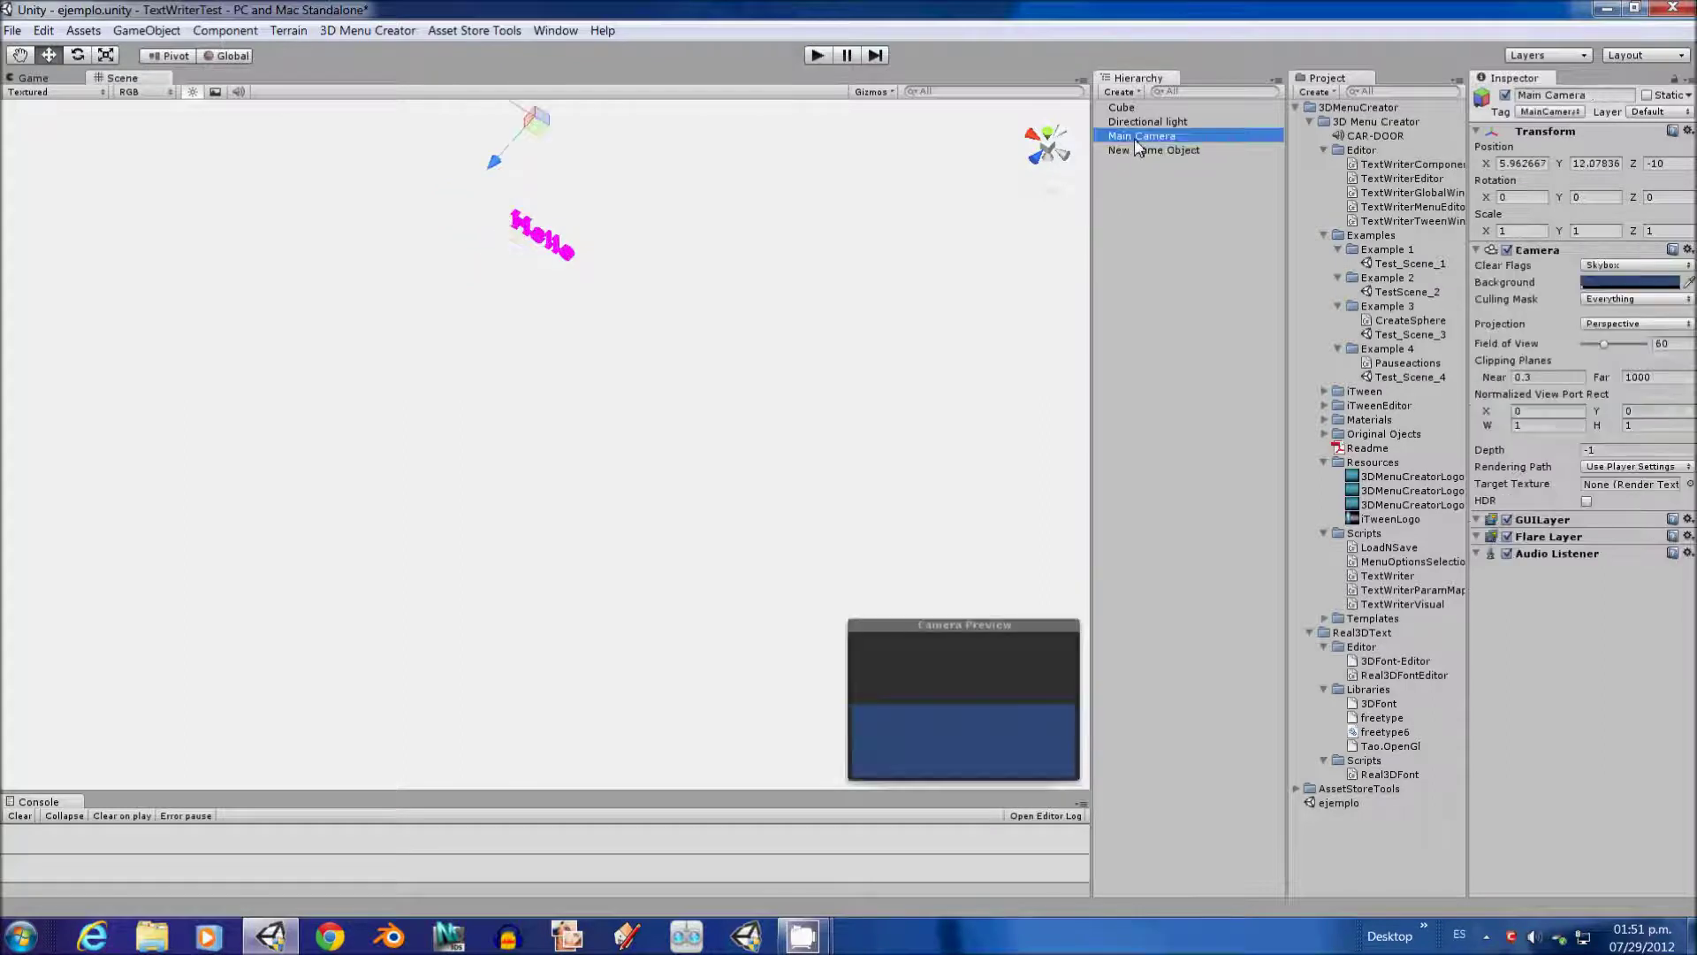
scroll(689, 366, down, 3)
alt+drag(669, 364, 400, 344)
- Set the Hello text object's Y rotation to 180
click(1153, 152)
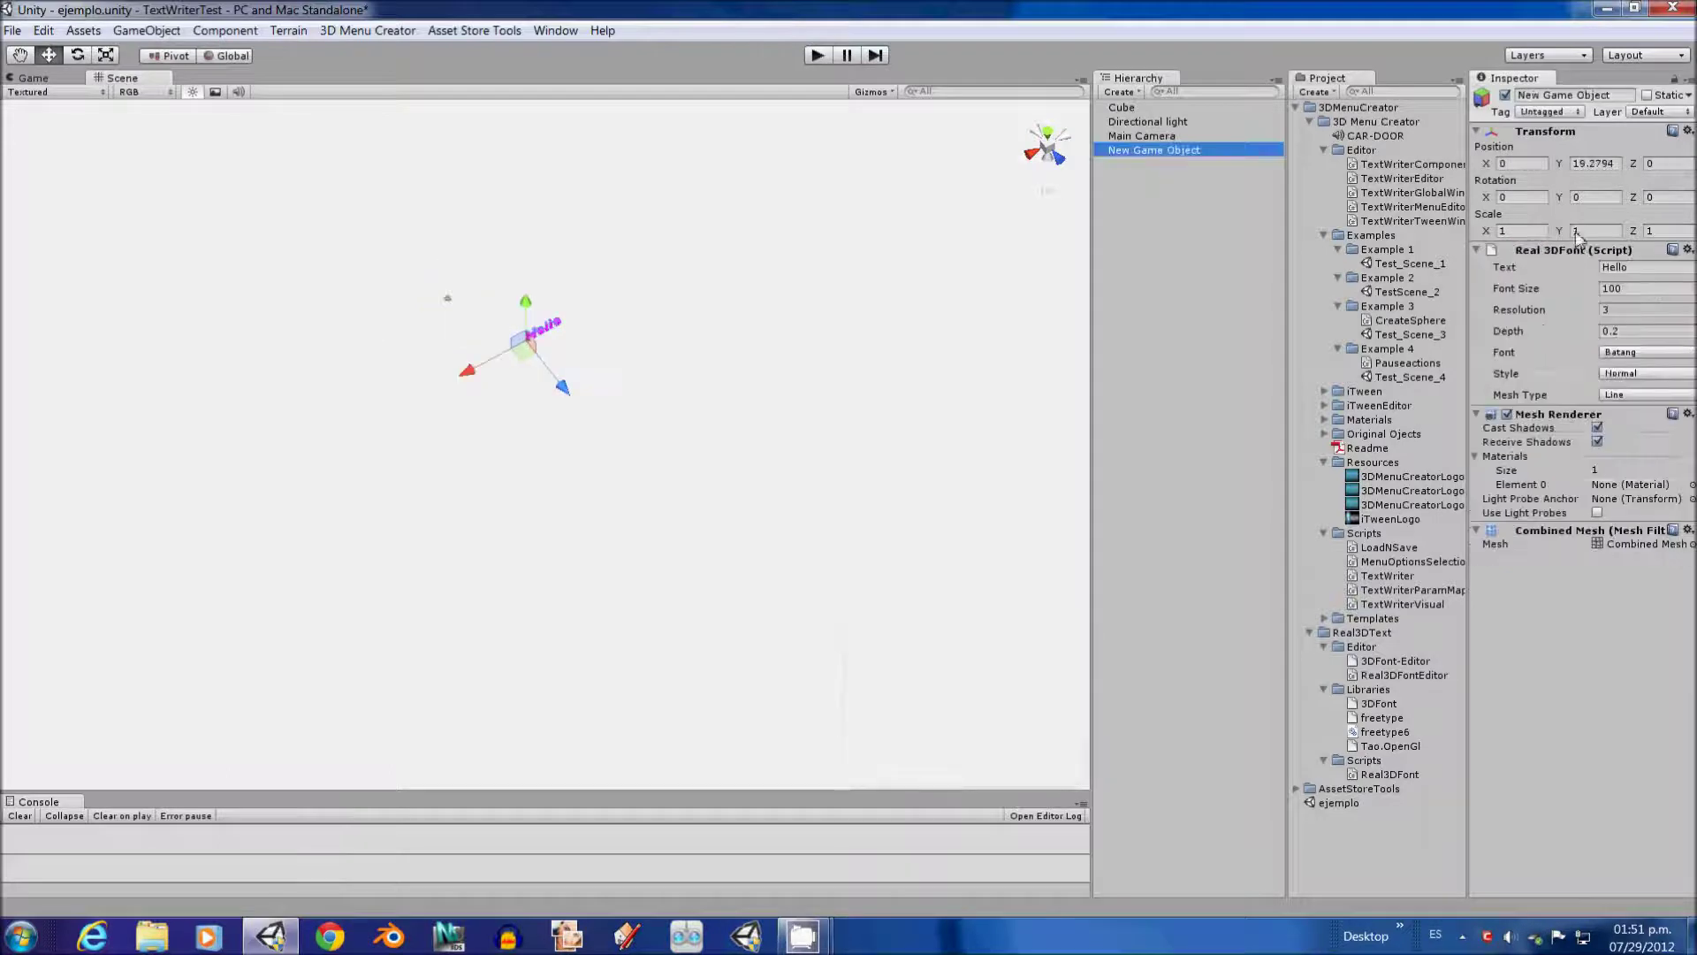
click(1597, 198)
text(180)
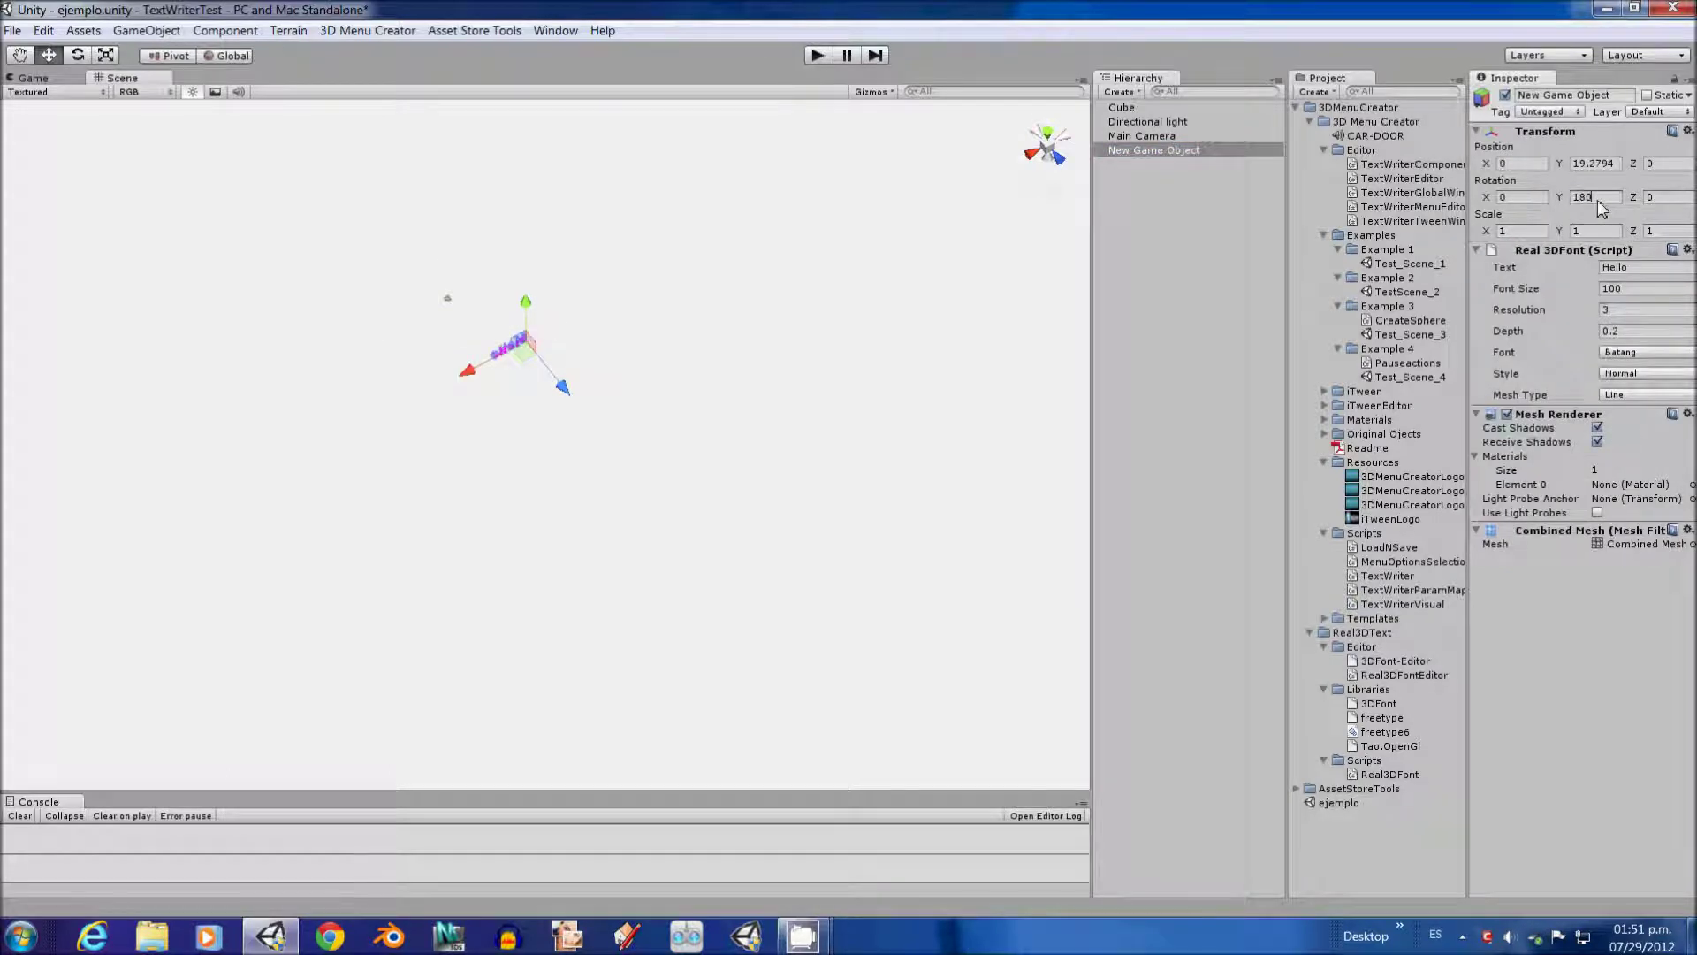
- Reposition the Main Camera and frame the Hello text face-on
click(1138, 137)
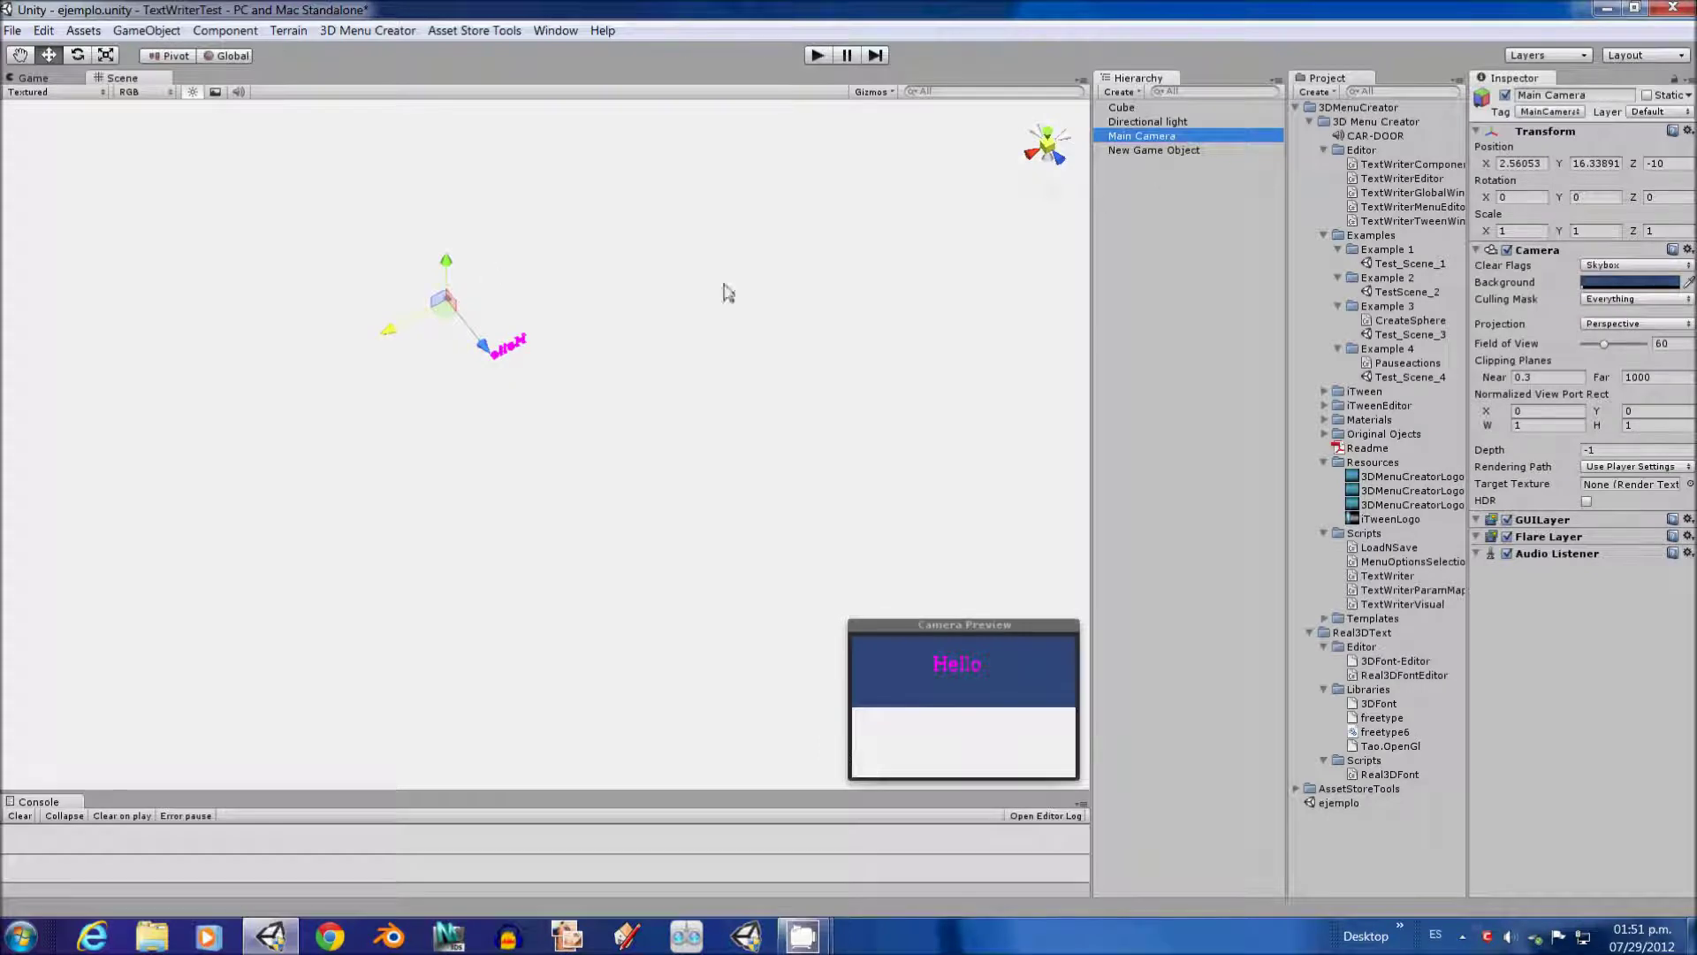
drag(389, 329, 356, 347)
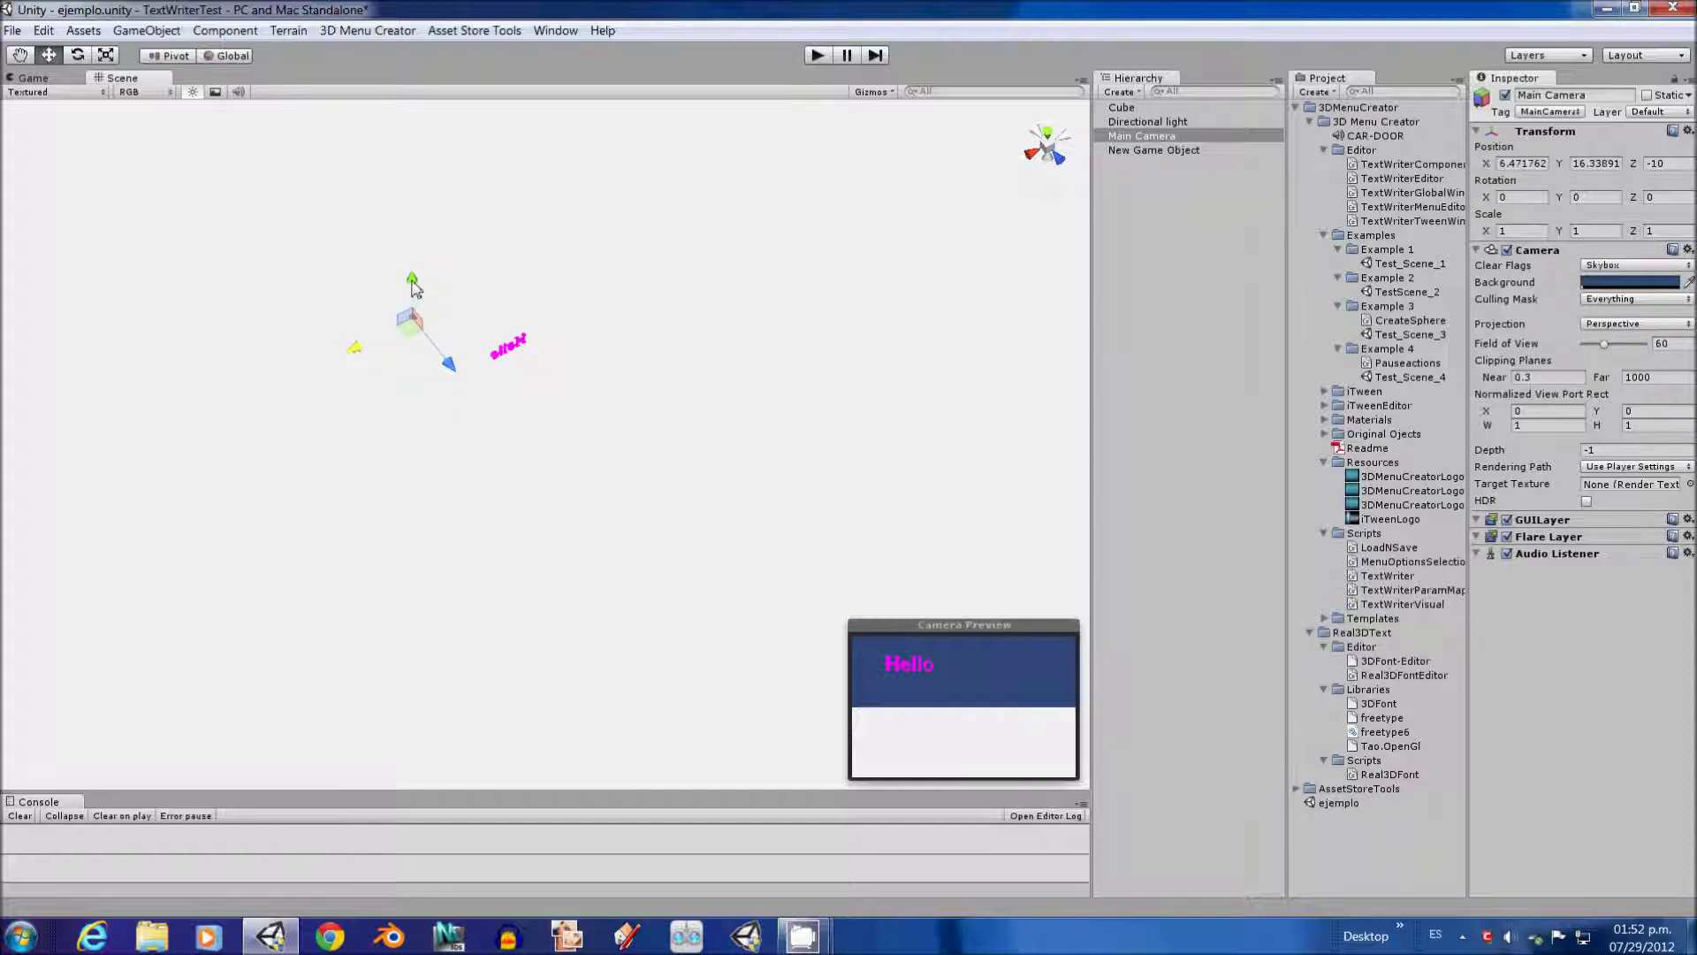
drag(413, 287, 584, 333)
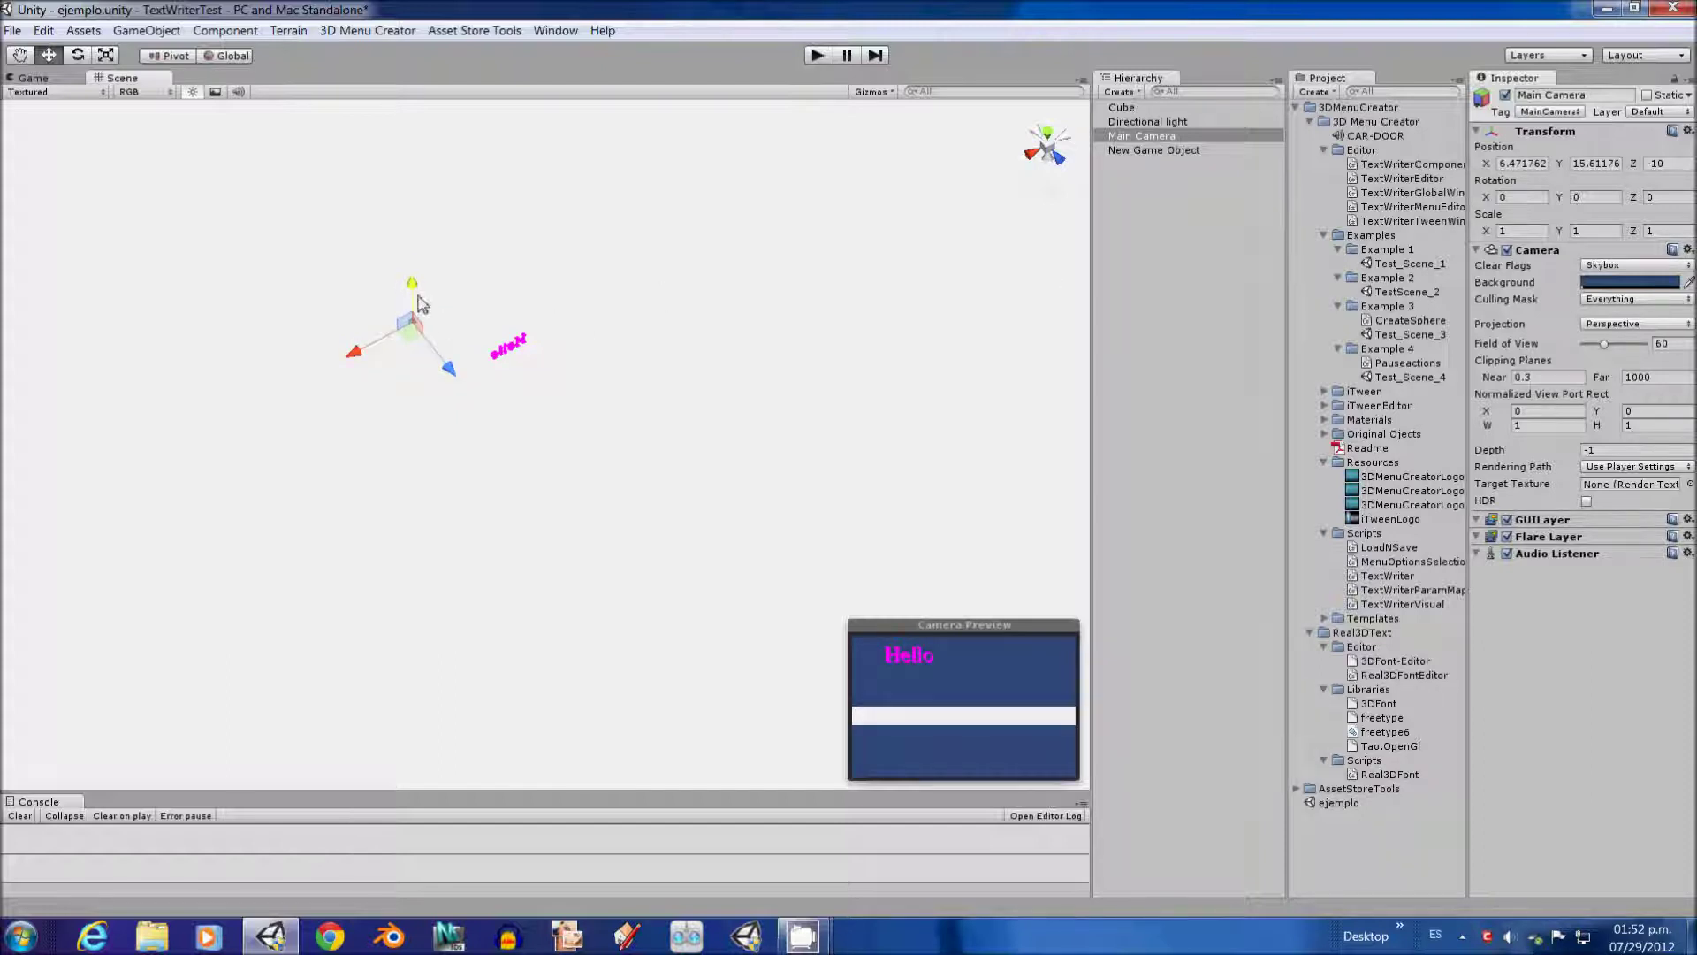
drag(421, 304, 413, 292)
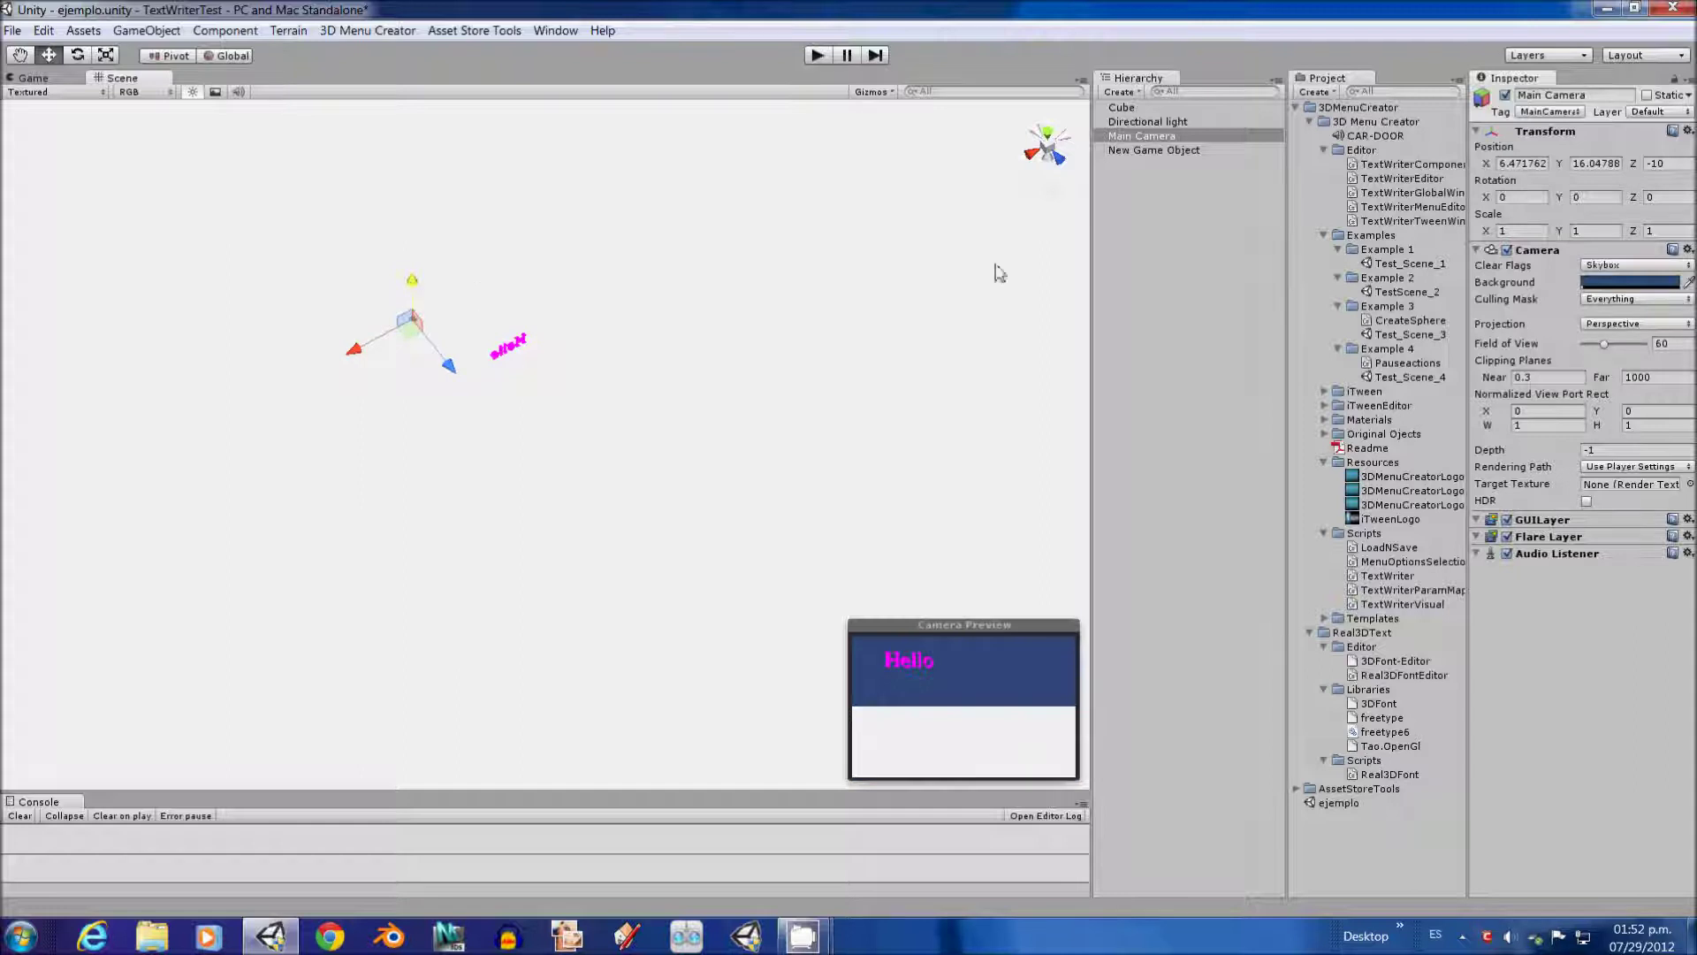
alt+drag(997, 272, 1211, 204)
double_click(1130, 150)
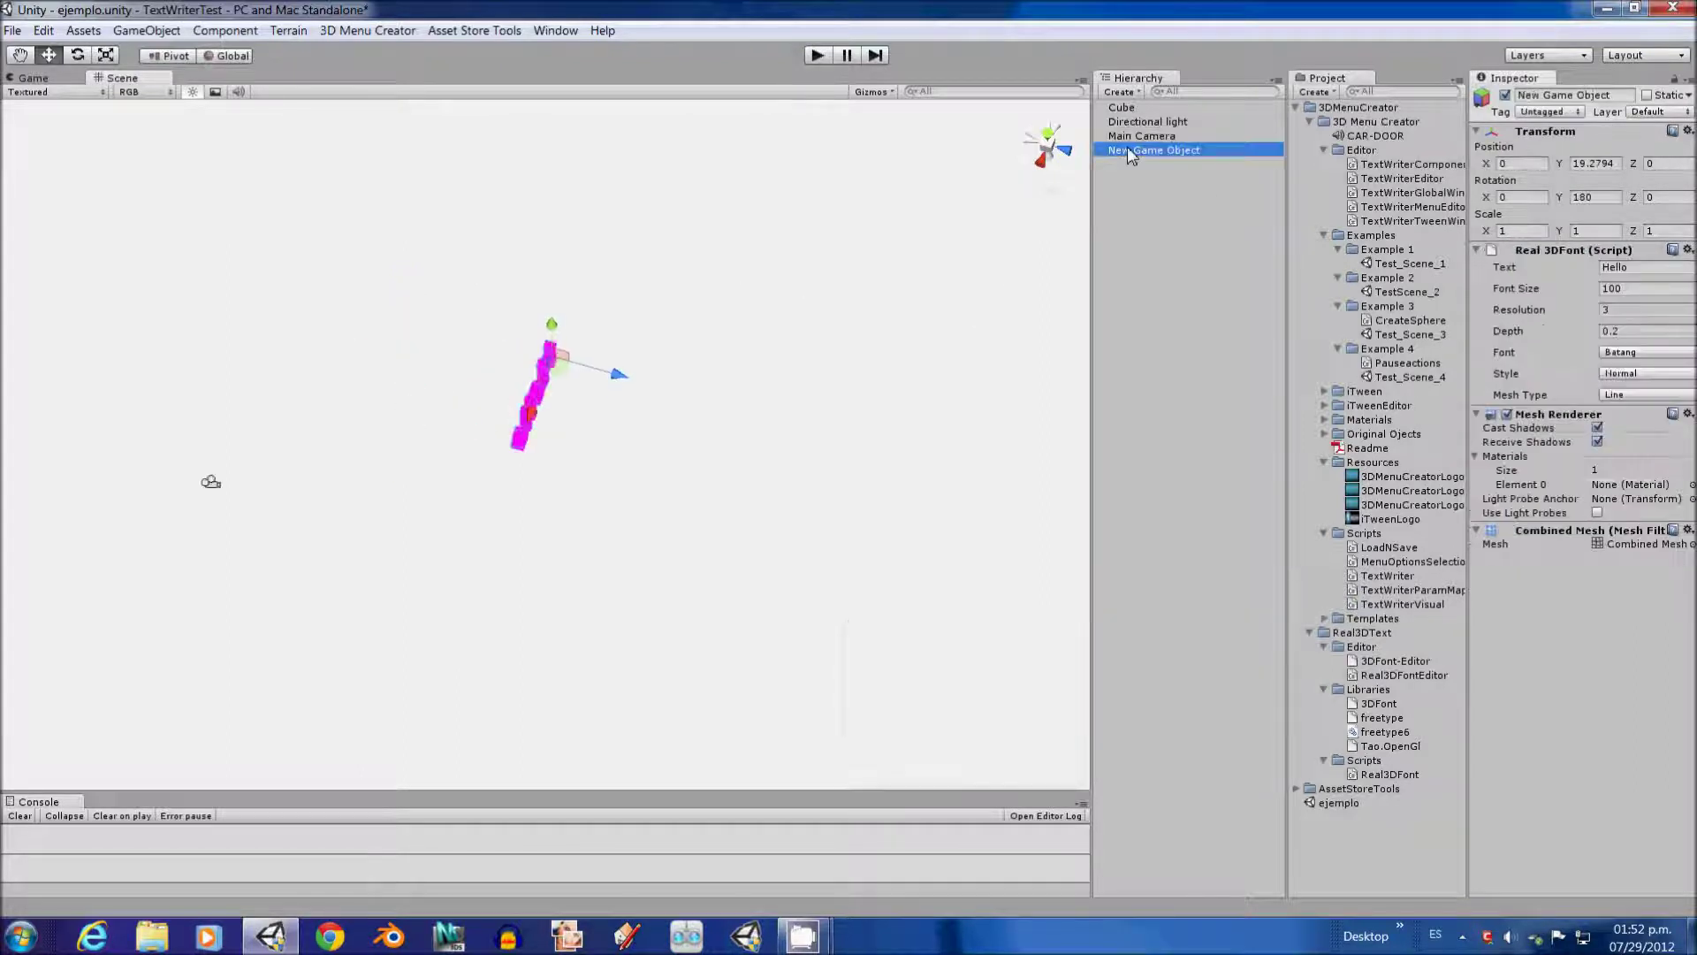
alt+drag(723, 443, 613, 541)
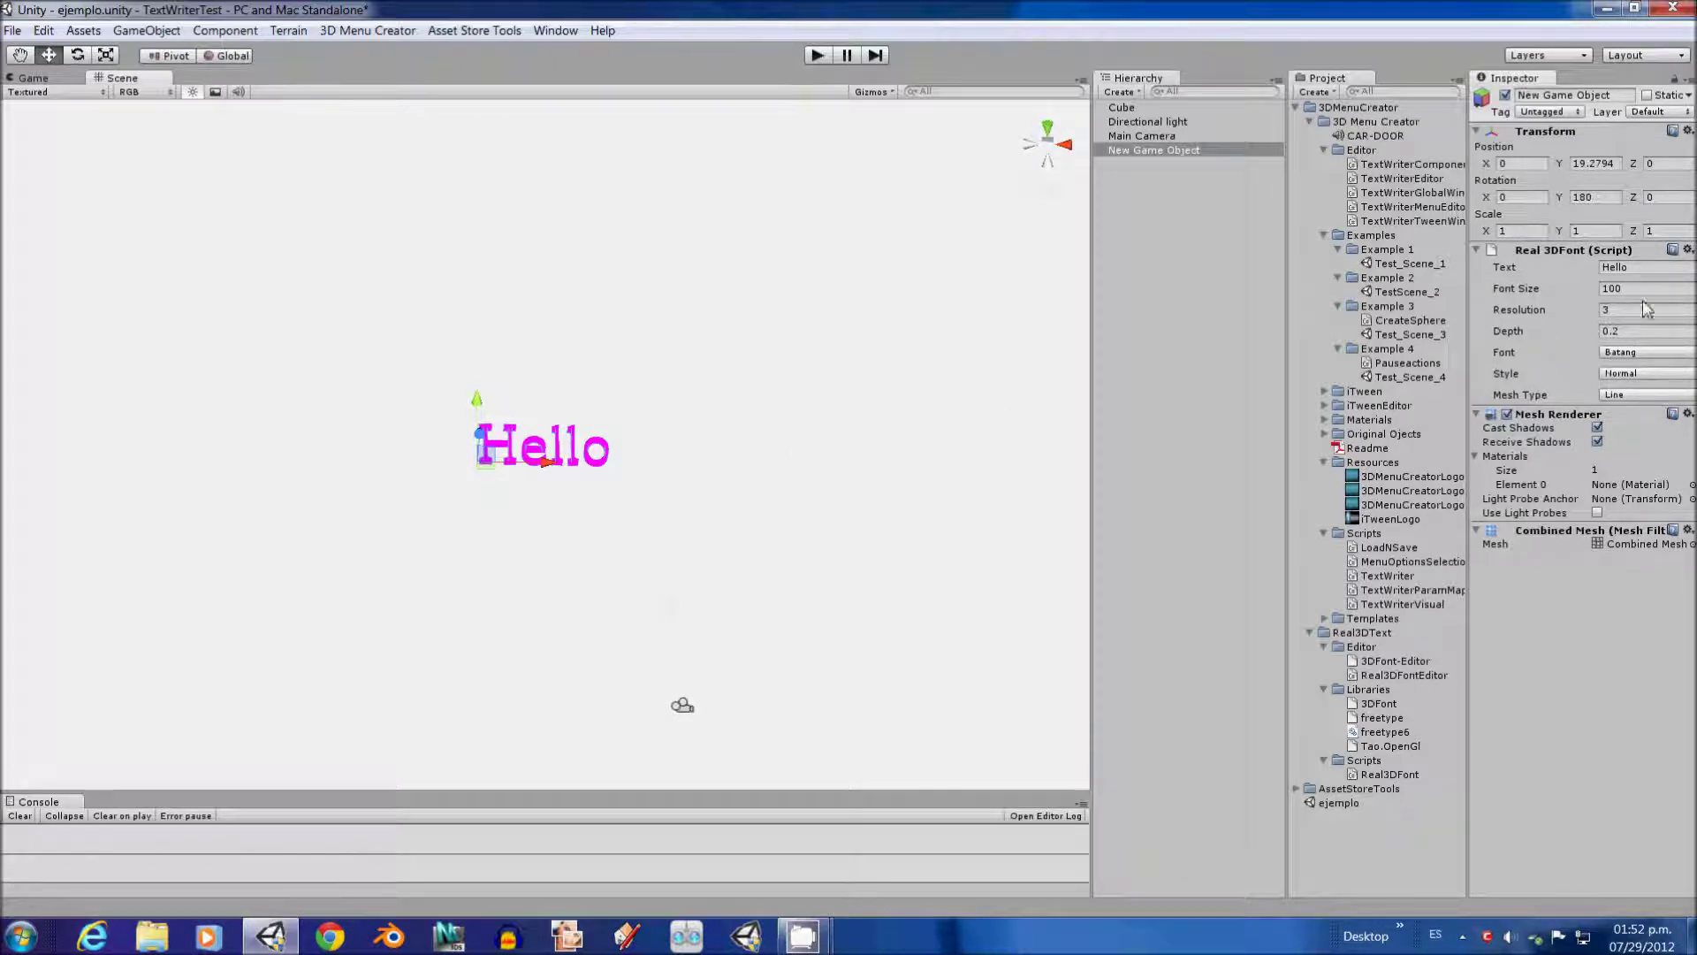
- Change the text to 'Hello World !!!!' and set Font Size to 50, then back to 100
click(1620, 268)
key(BackSpace)
key(BackSpace)
key(BackSpace)
key(BackSpace)
key(BackSpace)
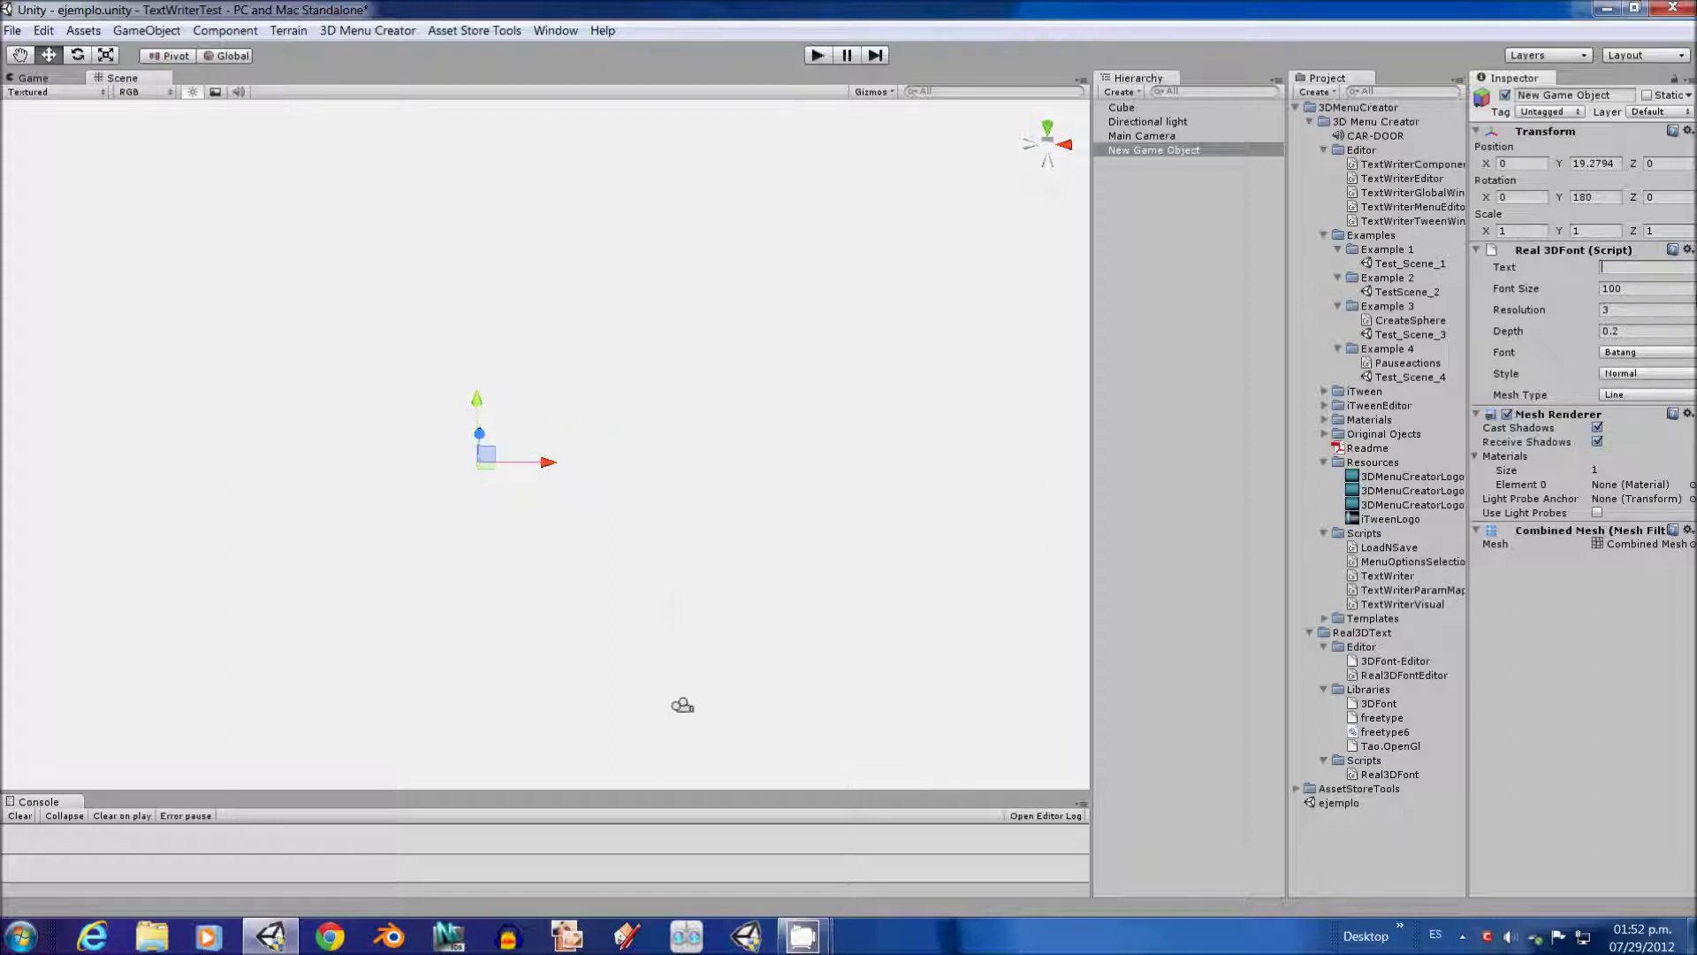
text(He)
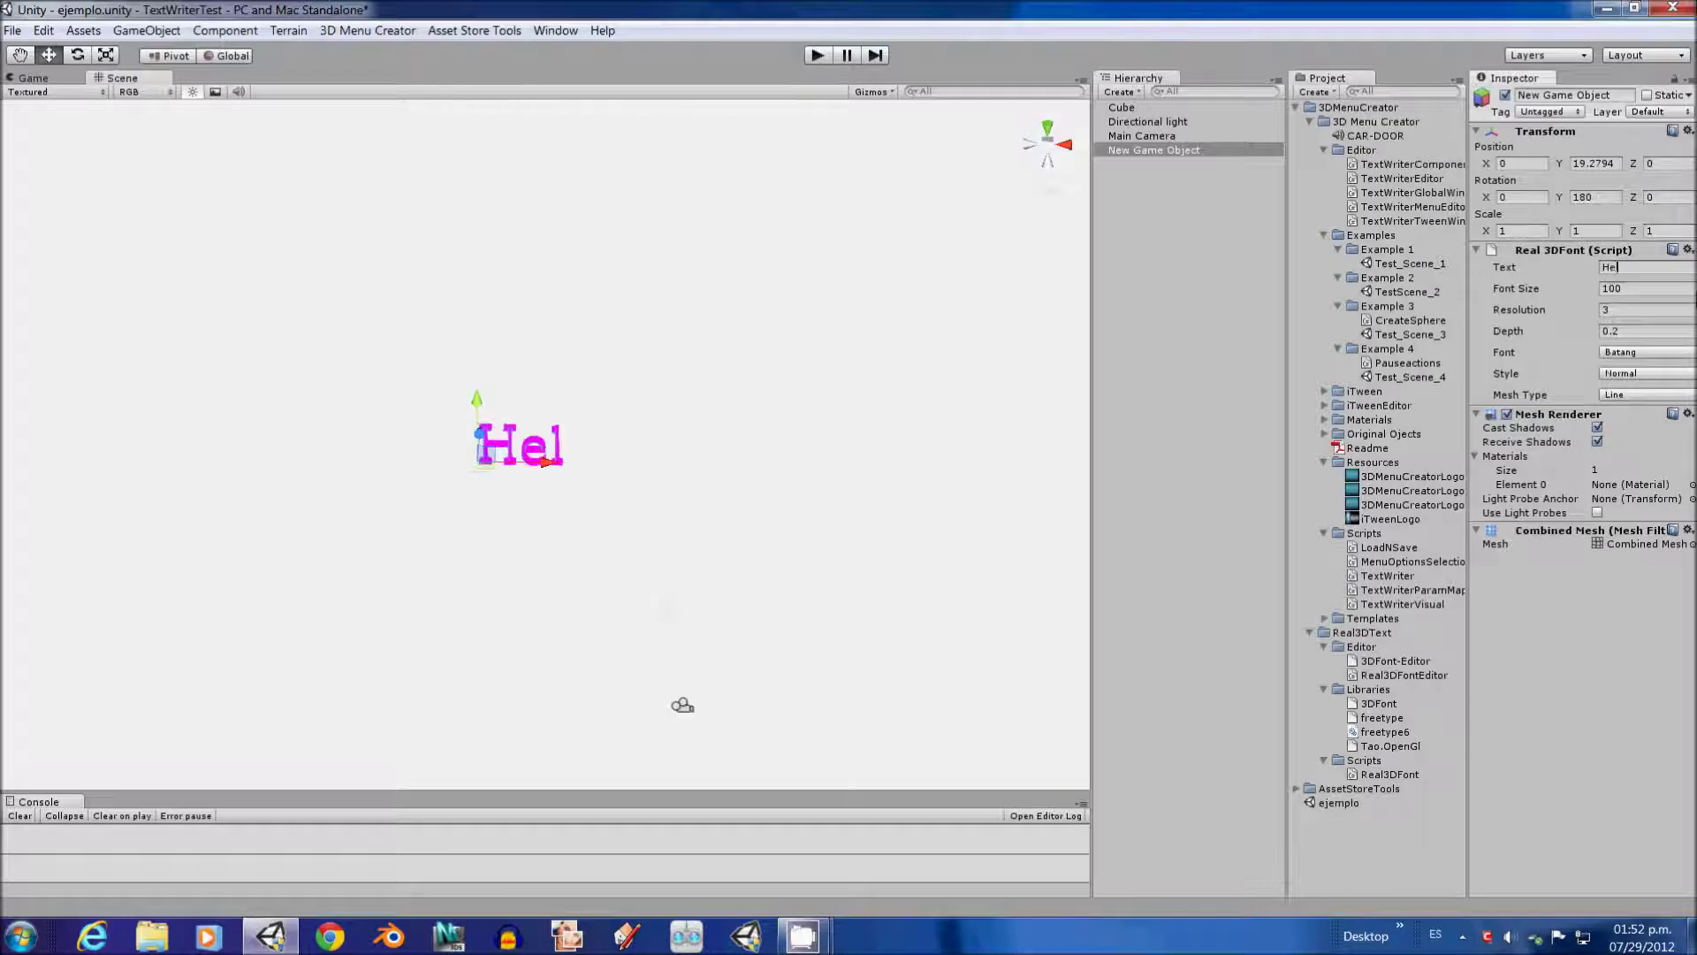
text(llo Wor)
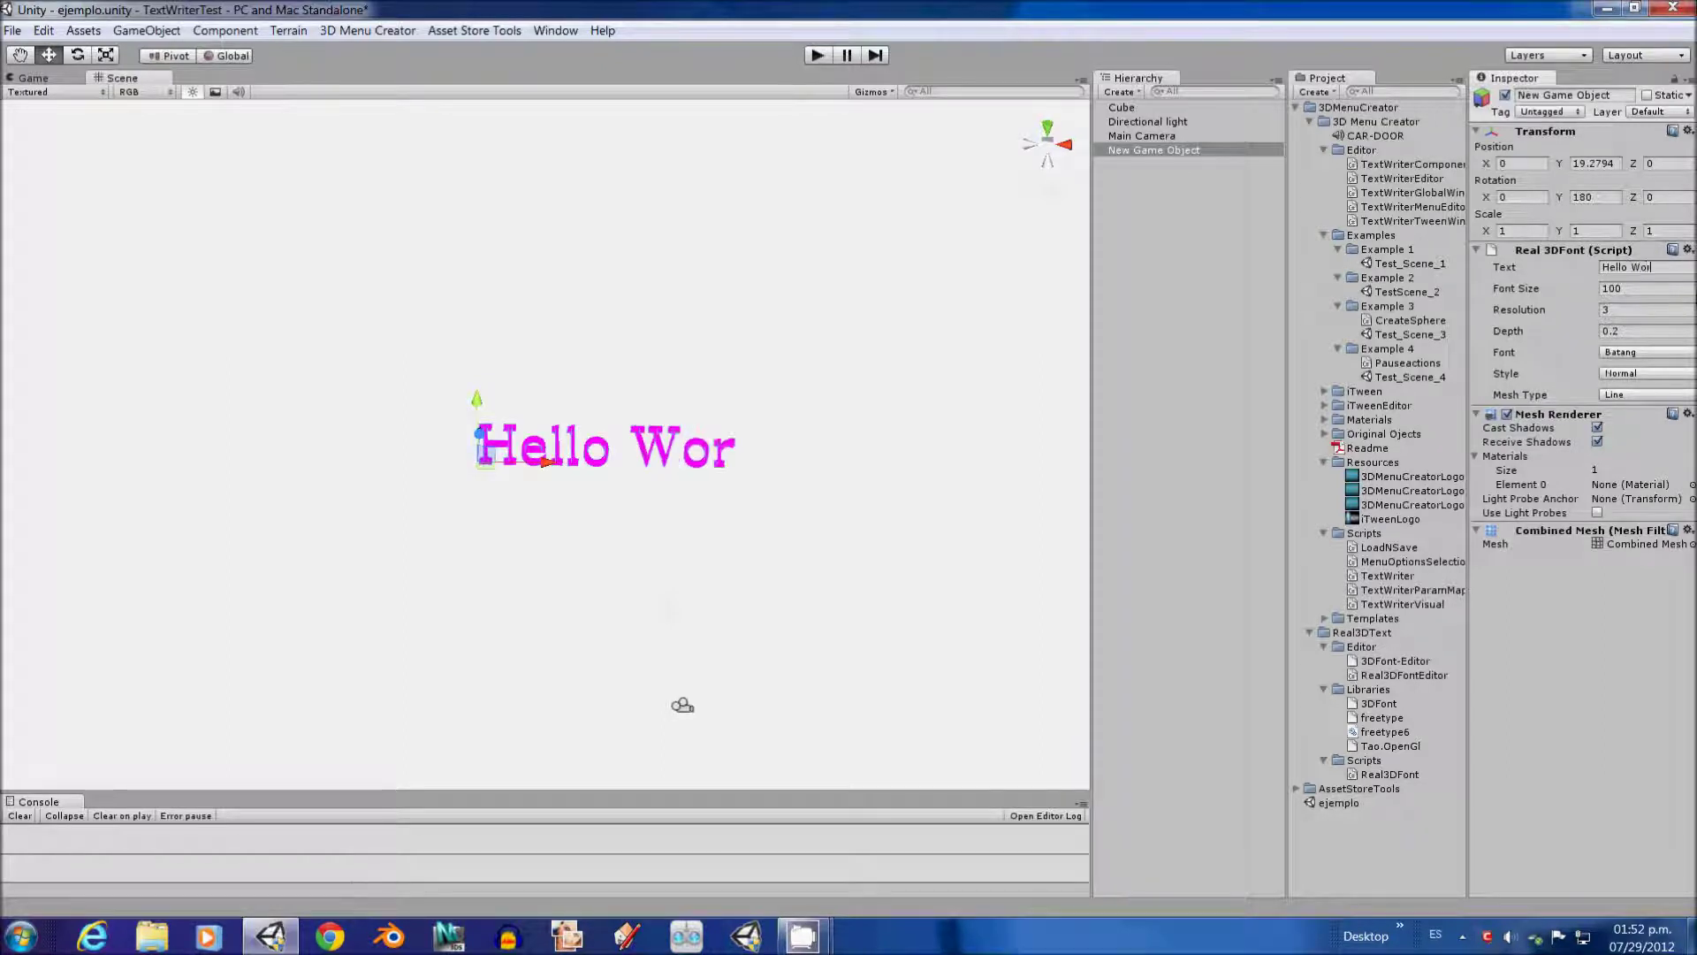
text(ld !!!!)
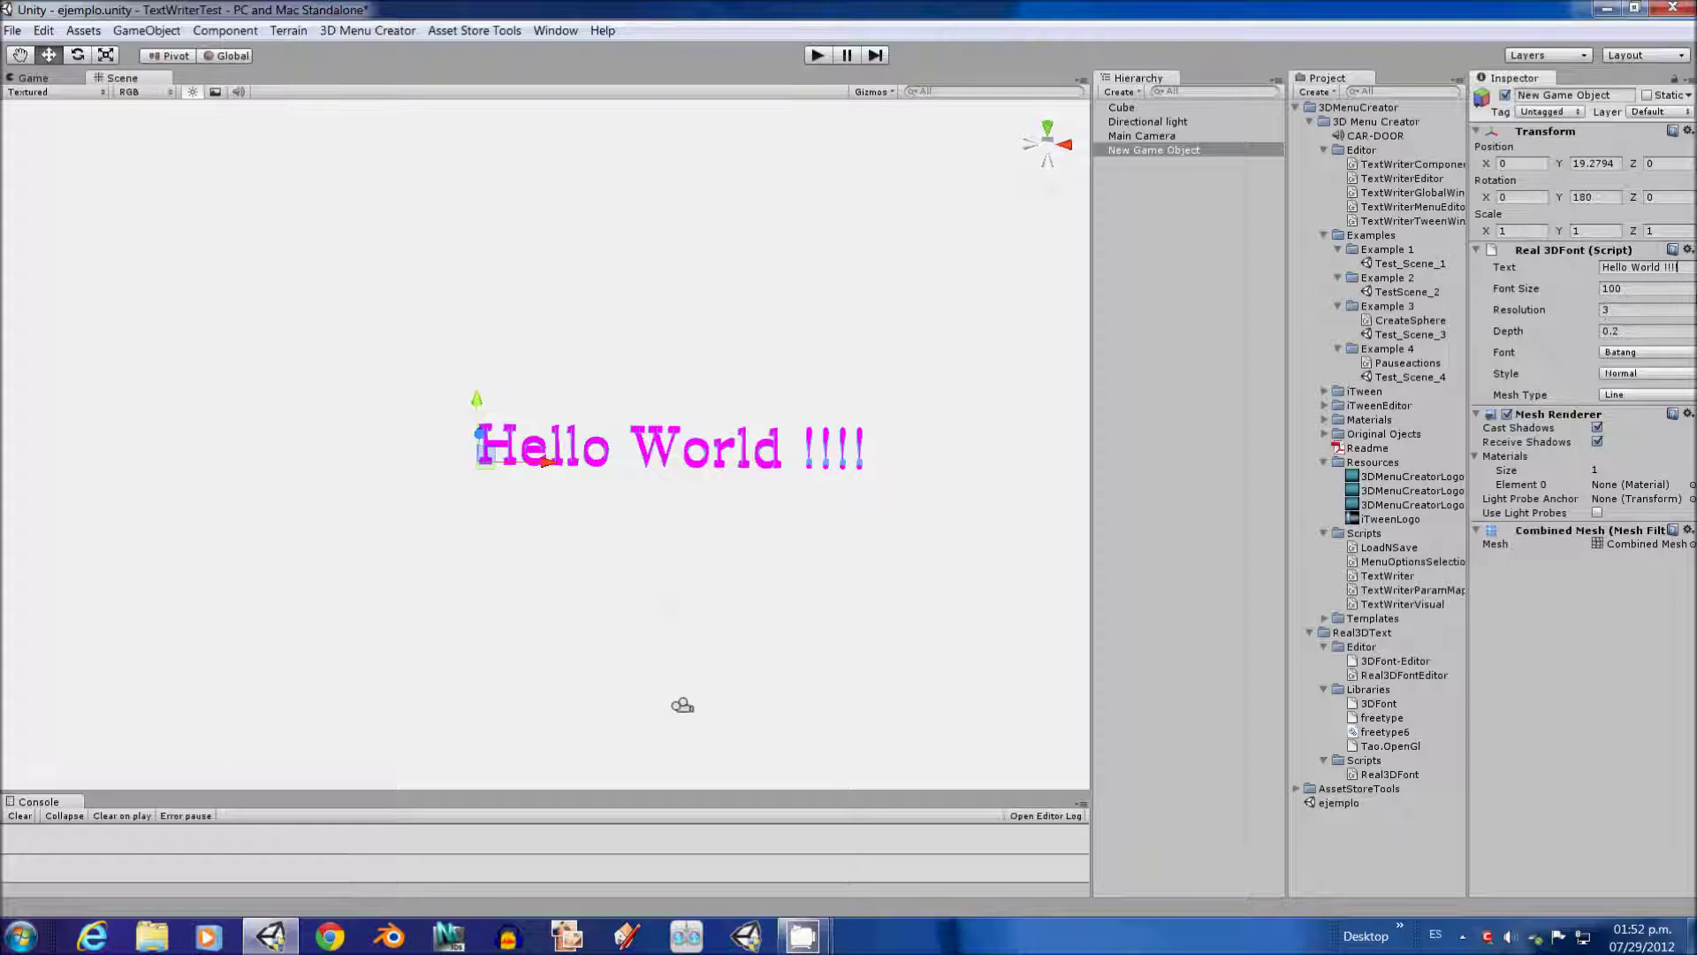
key(Tab)
text(50)
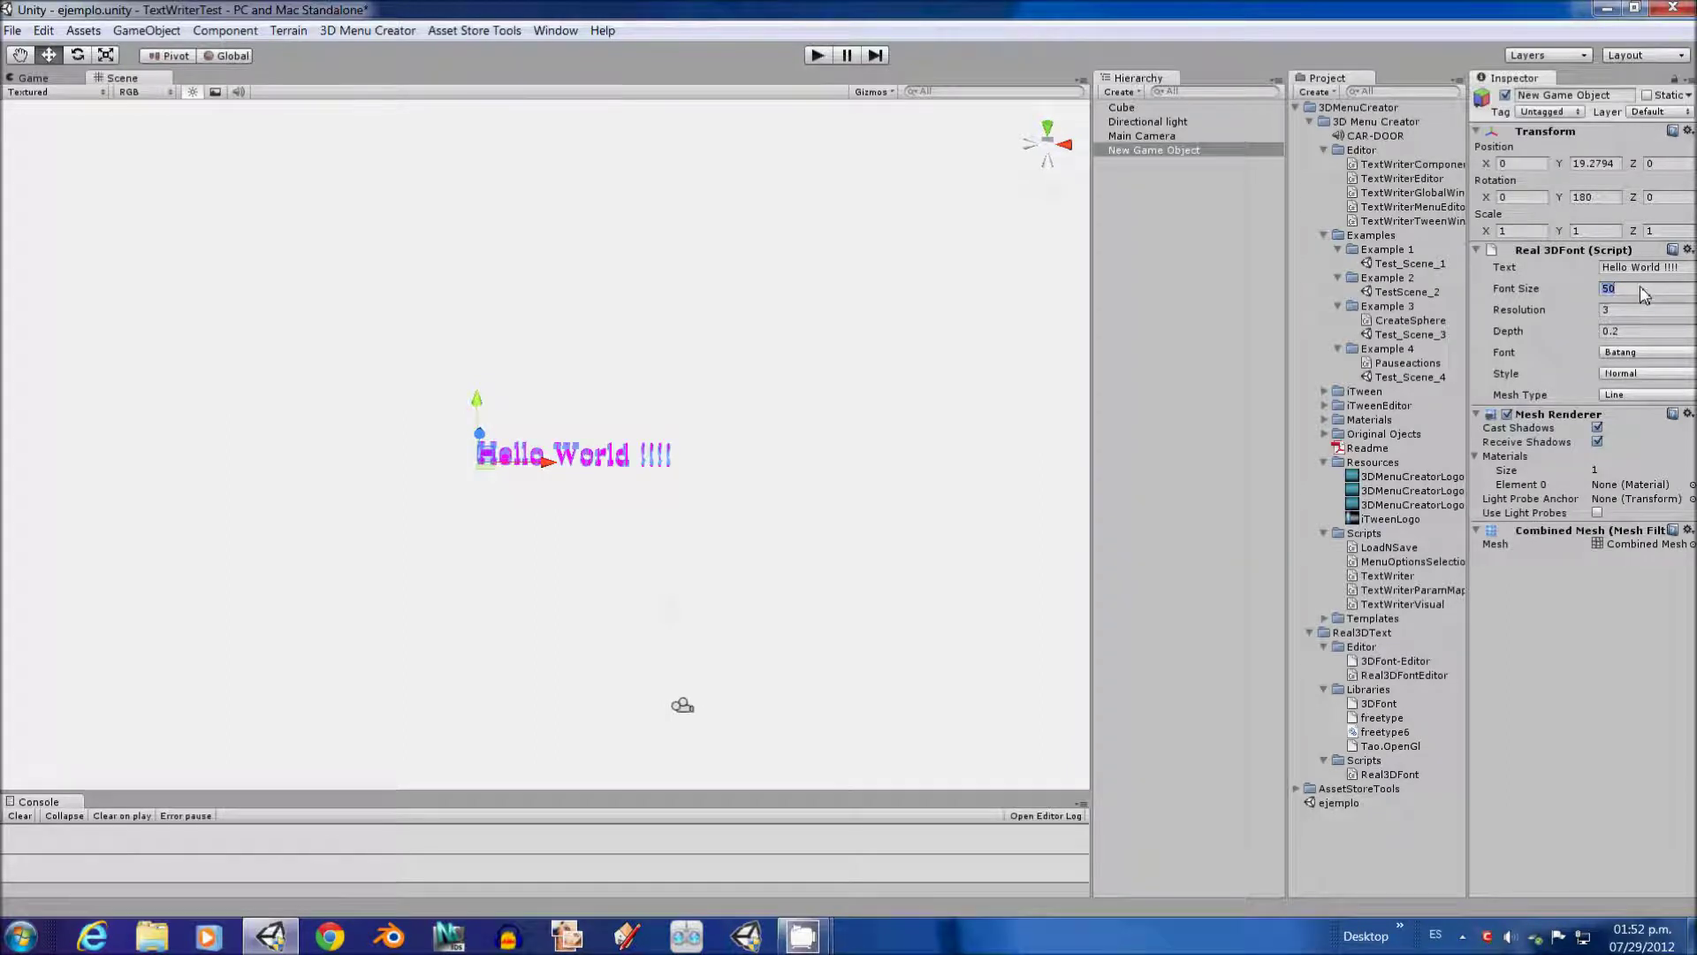
text(100)
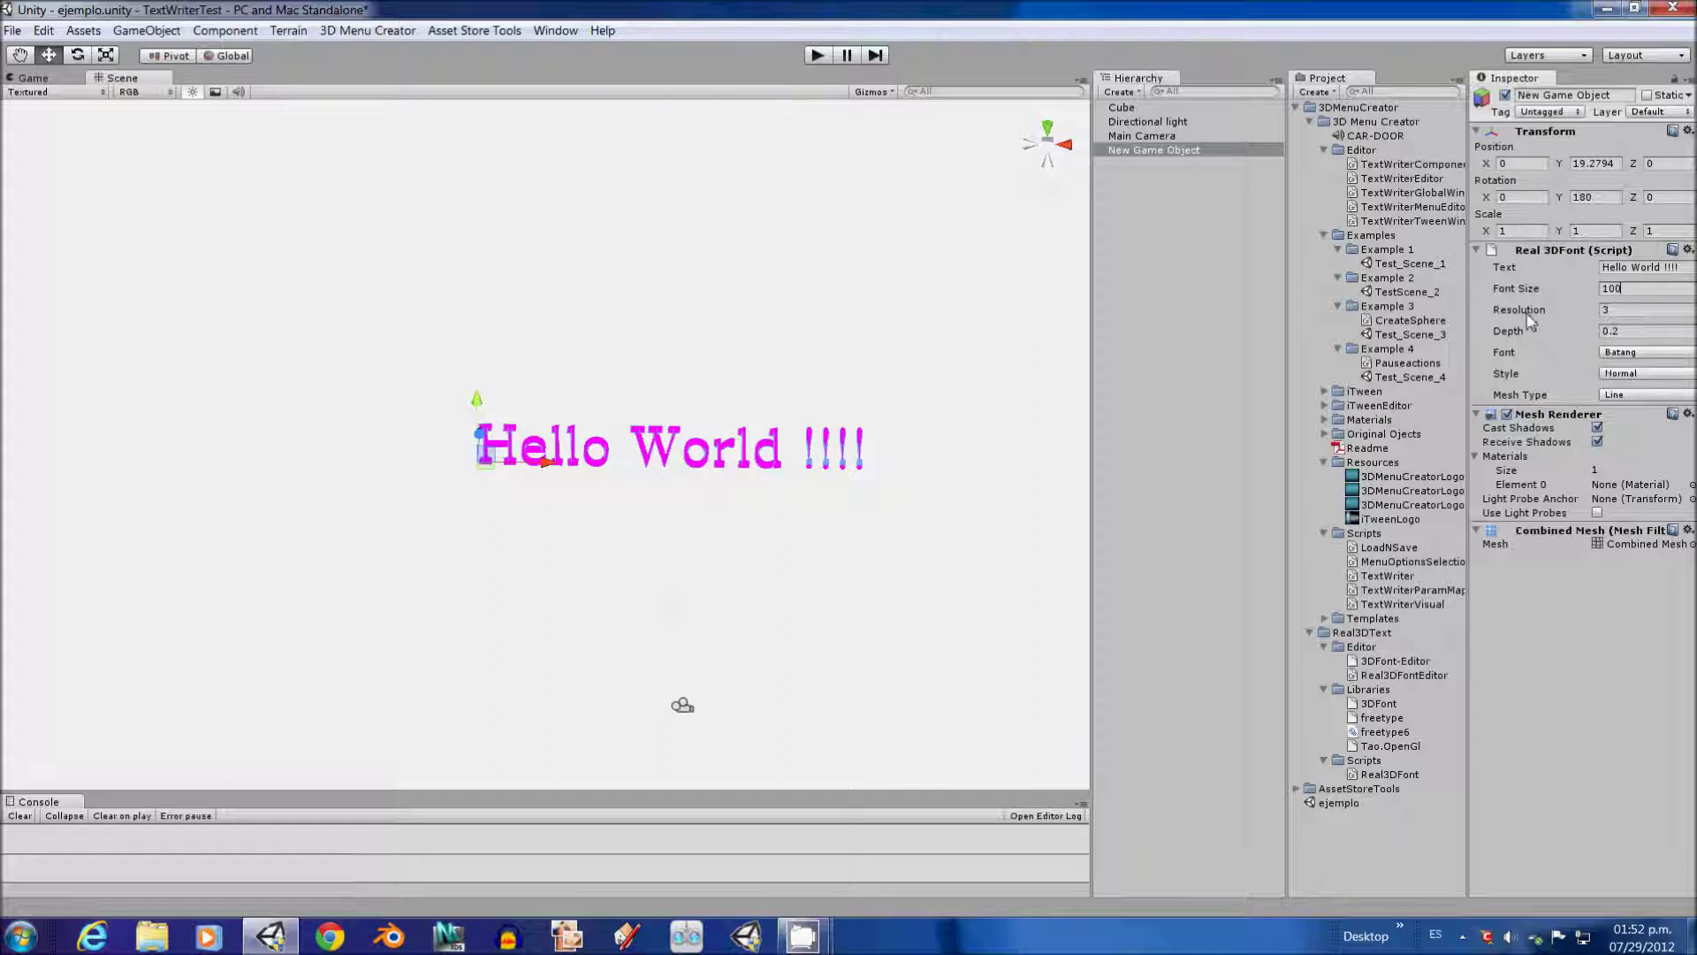
- Set the text's Resolution to 8
scroll(787, 474, up, 10)
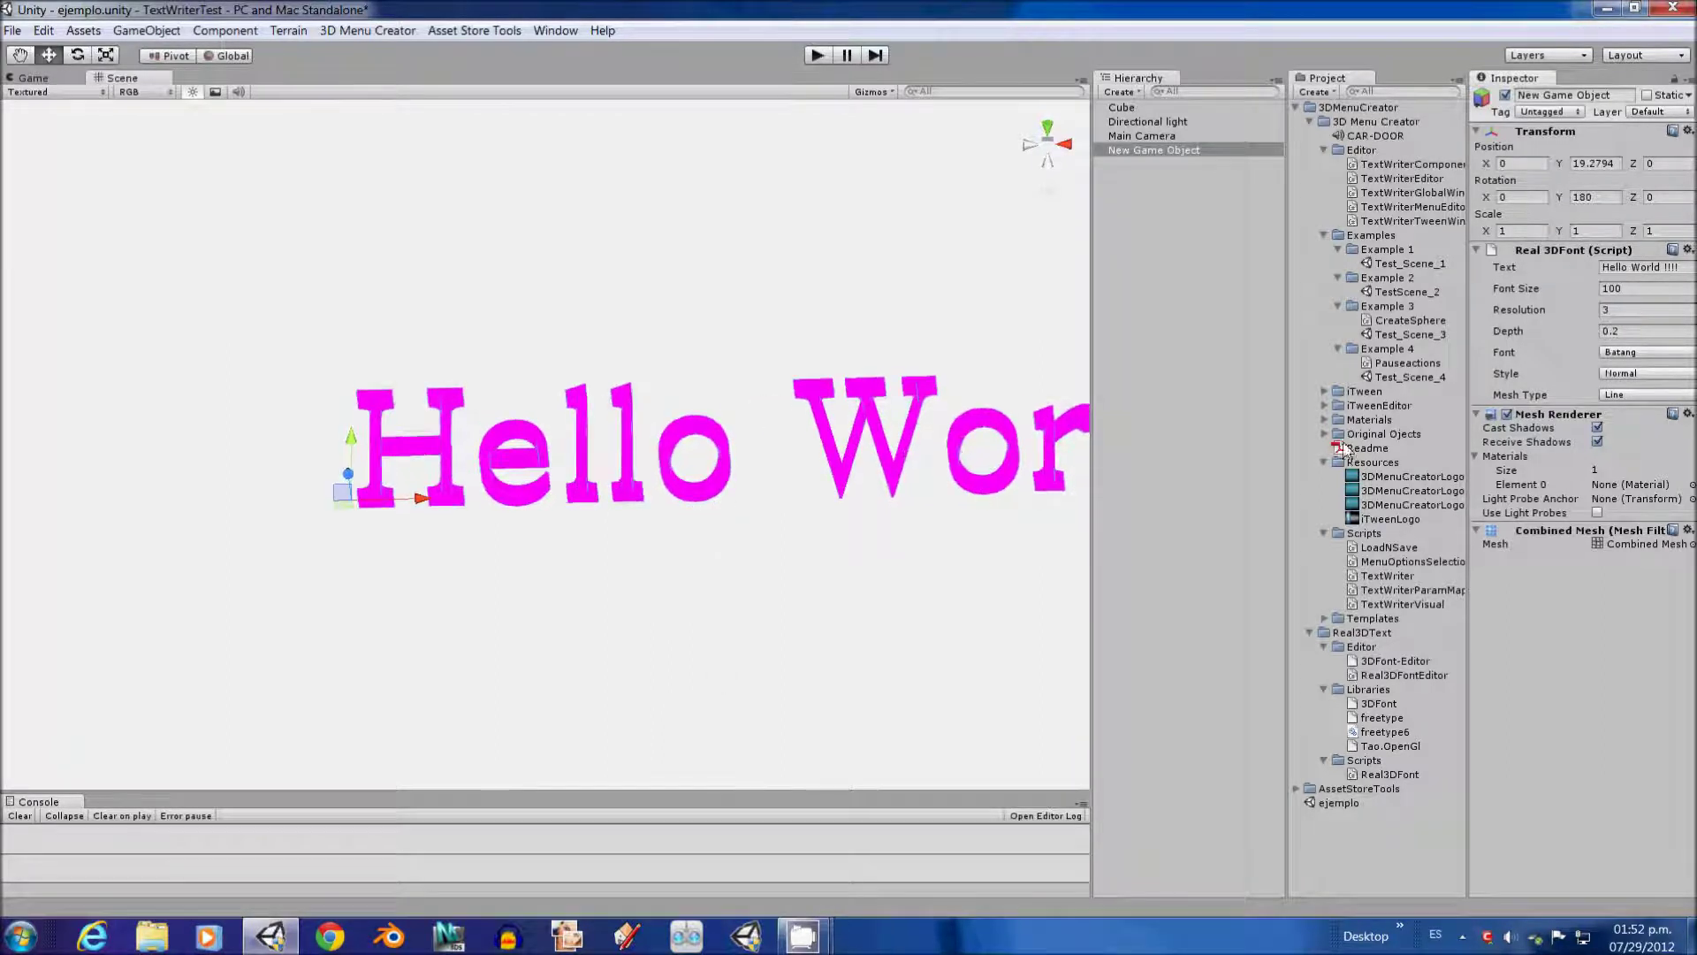
alt+drag(863, 445, 757, 461)
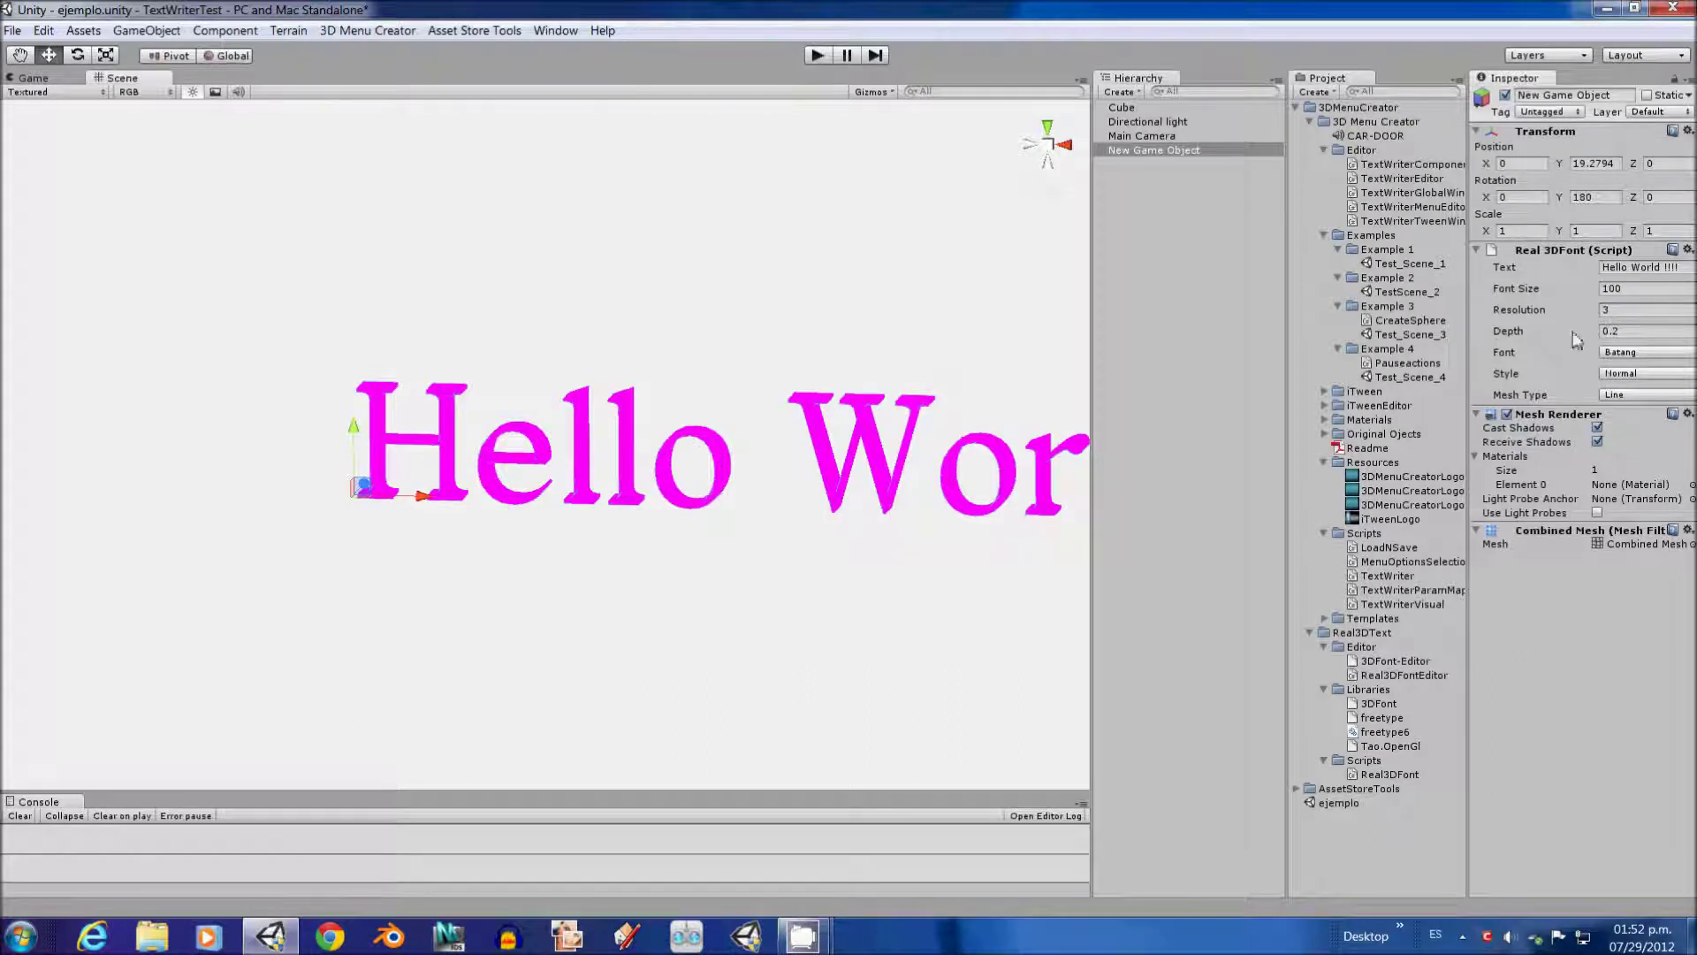
click(1630, 309)
text(8)
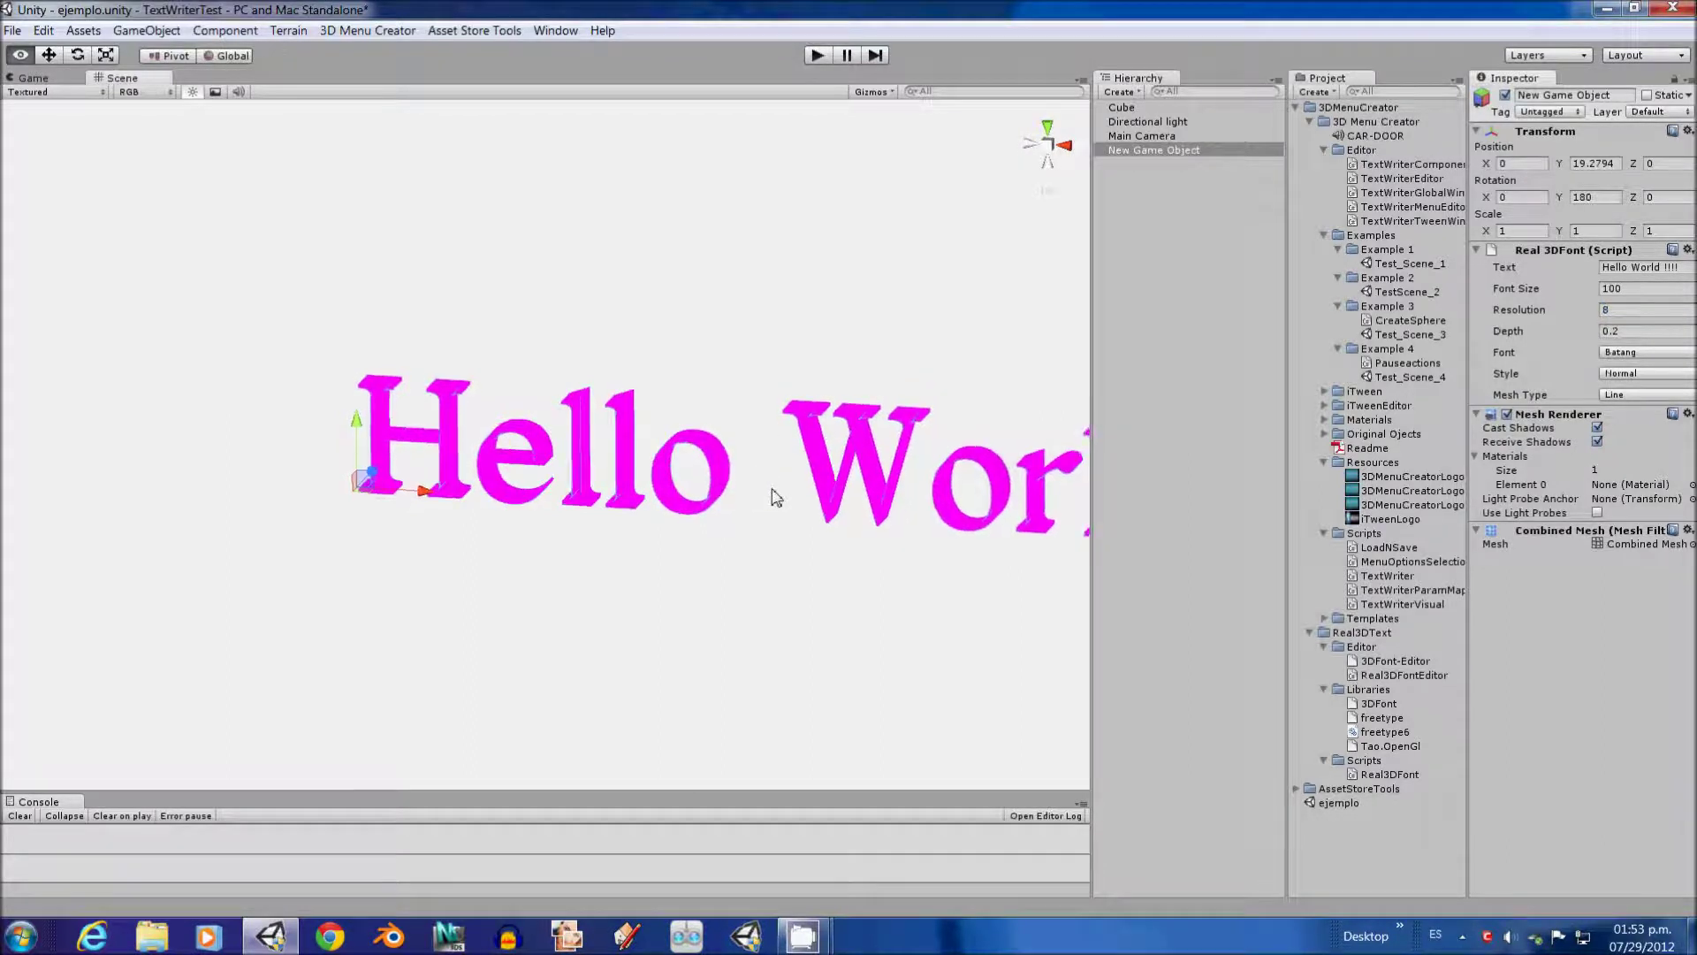
- View the Hello World letters in perspective and enter Resolution 3
alt+drag(910, 462, 594, 494)
middle_drag(594, 493, 894, 492)
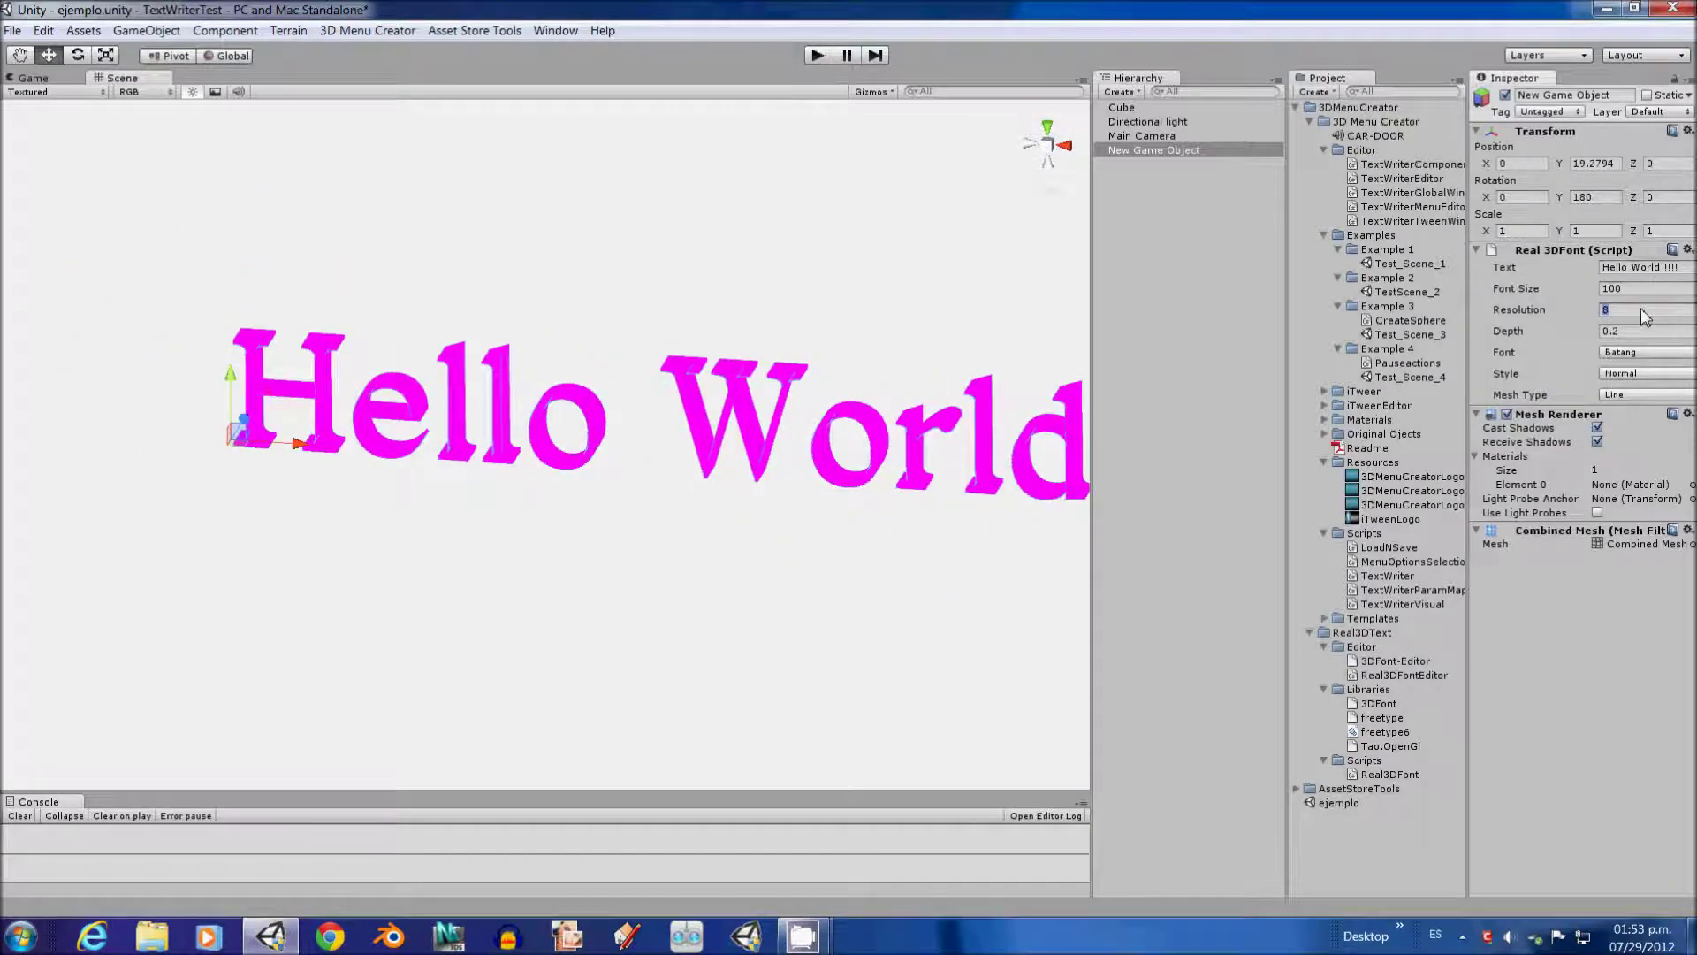
text(3)
- Set Depth to 0.2 after trying 1, and switch the font to Arial
text(1)
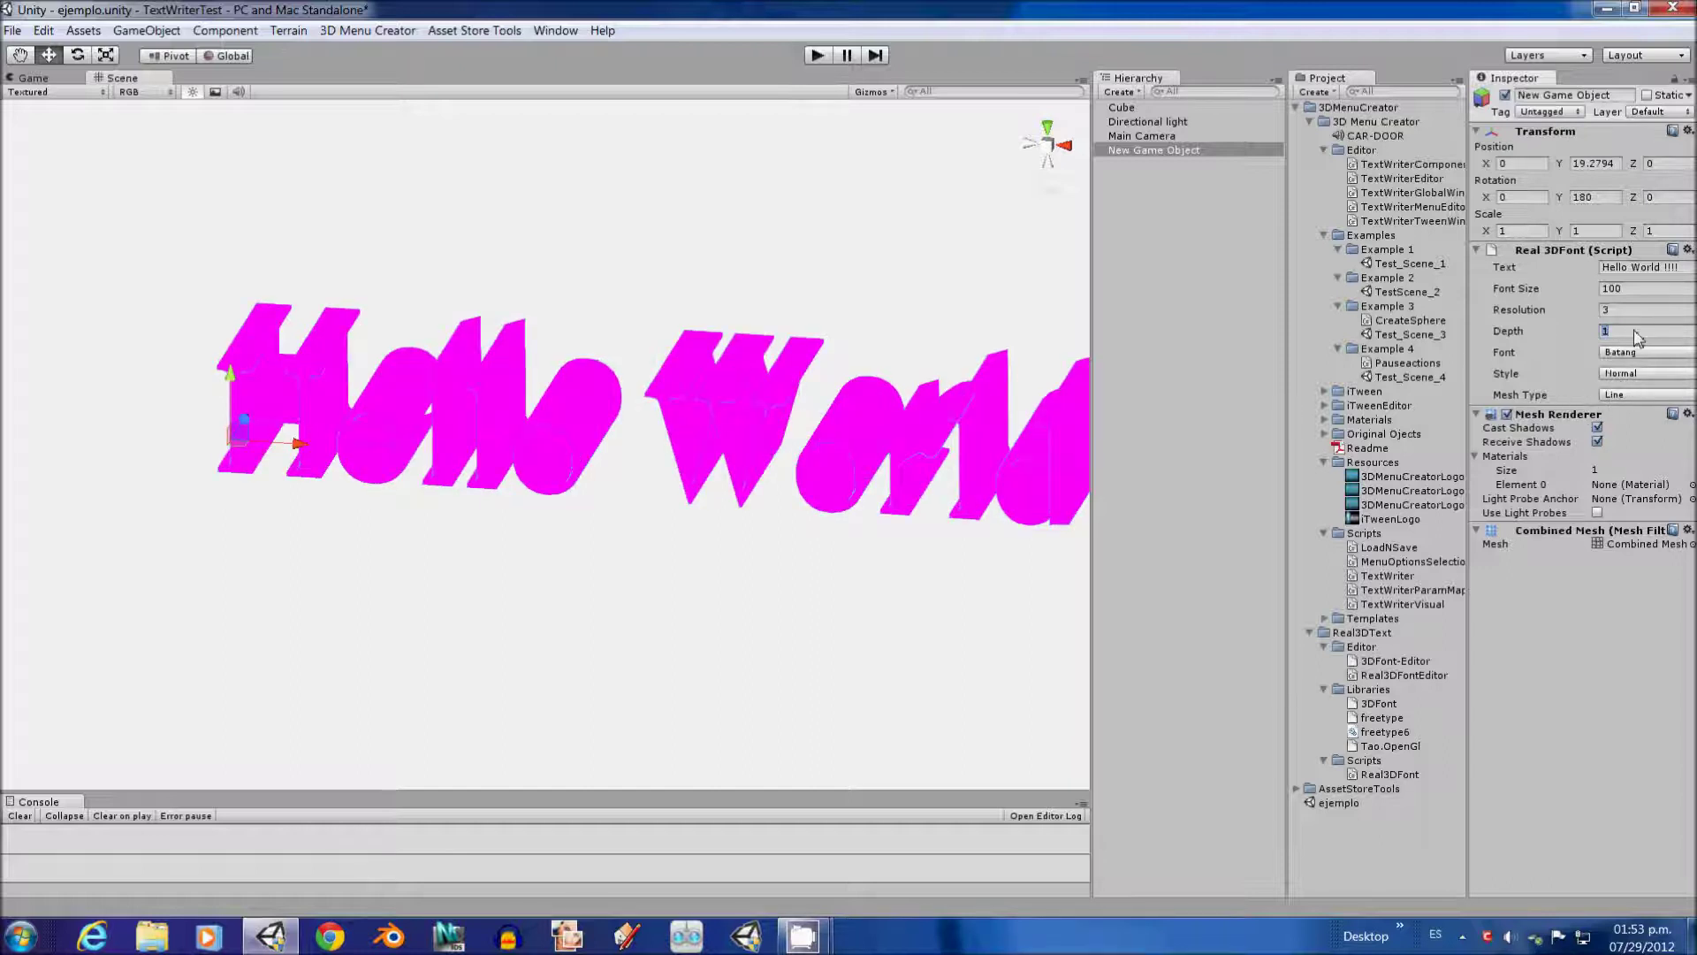
text(0.2)
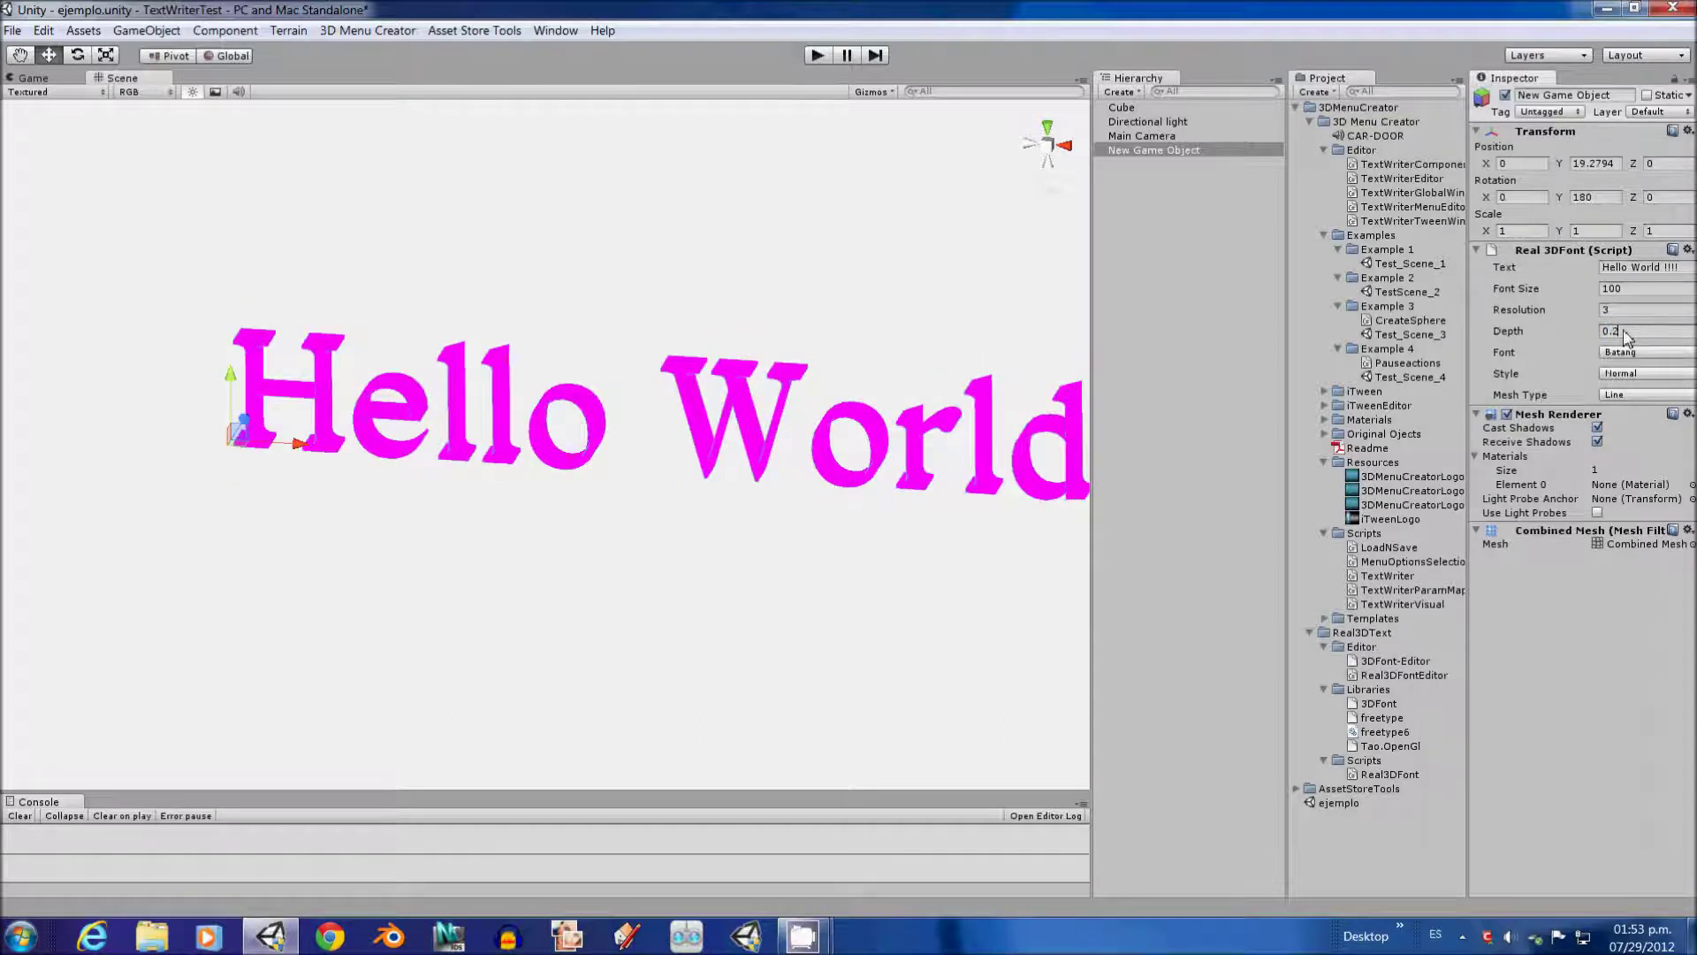
click(1623, 355)
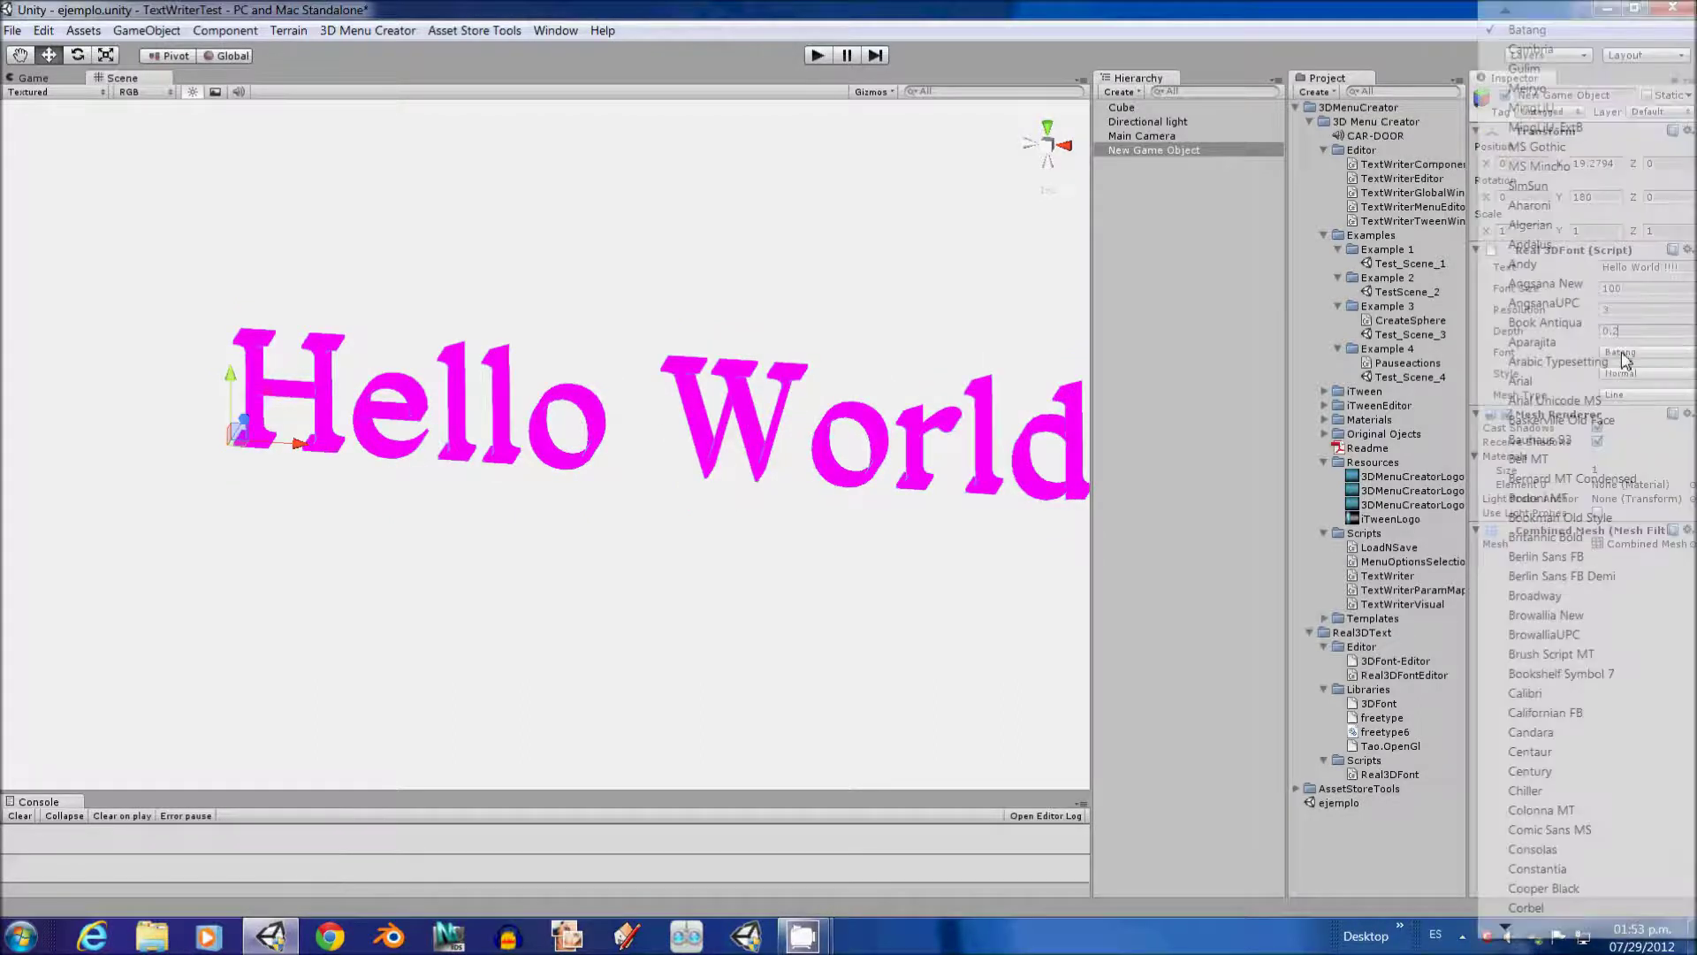
click(1556, 382)
- Center the whole text in view and keep Arial as the font
scroll(829, 471, down, 6)
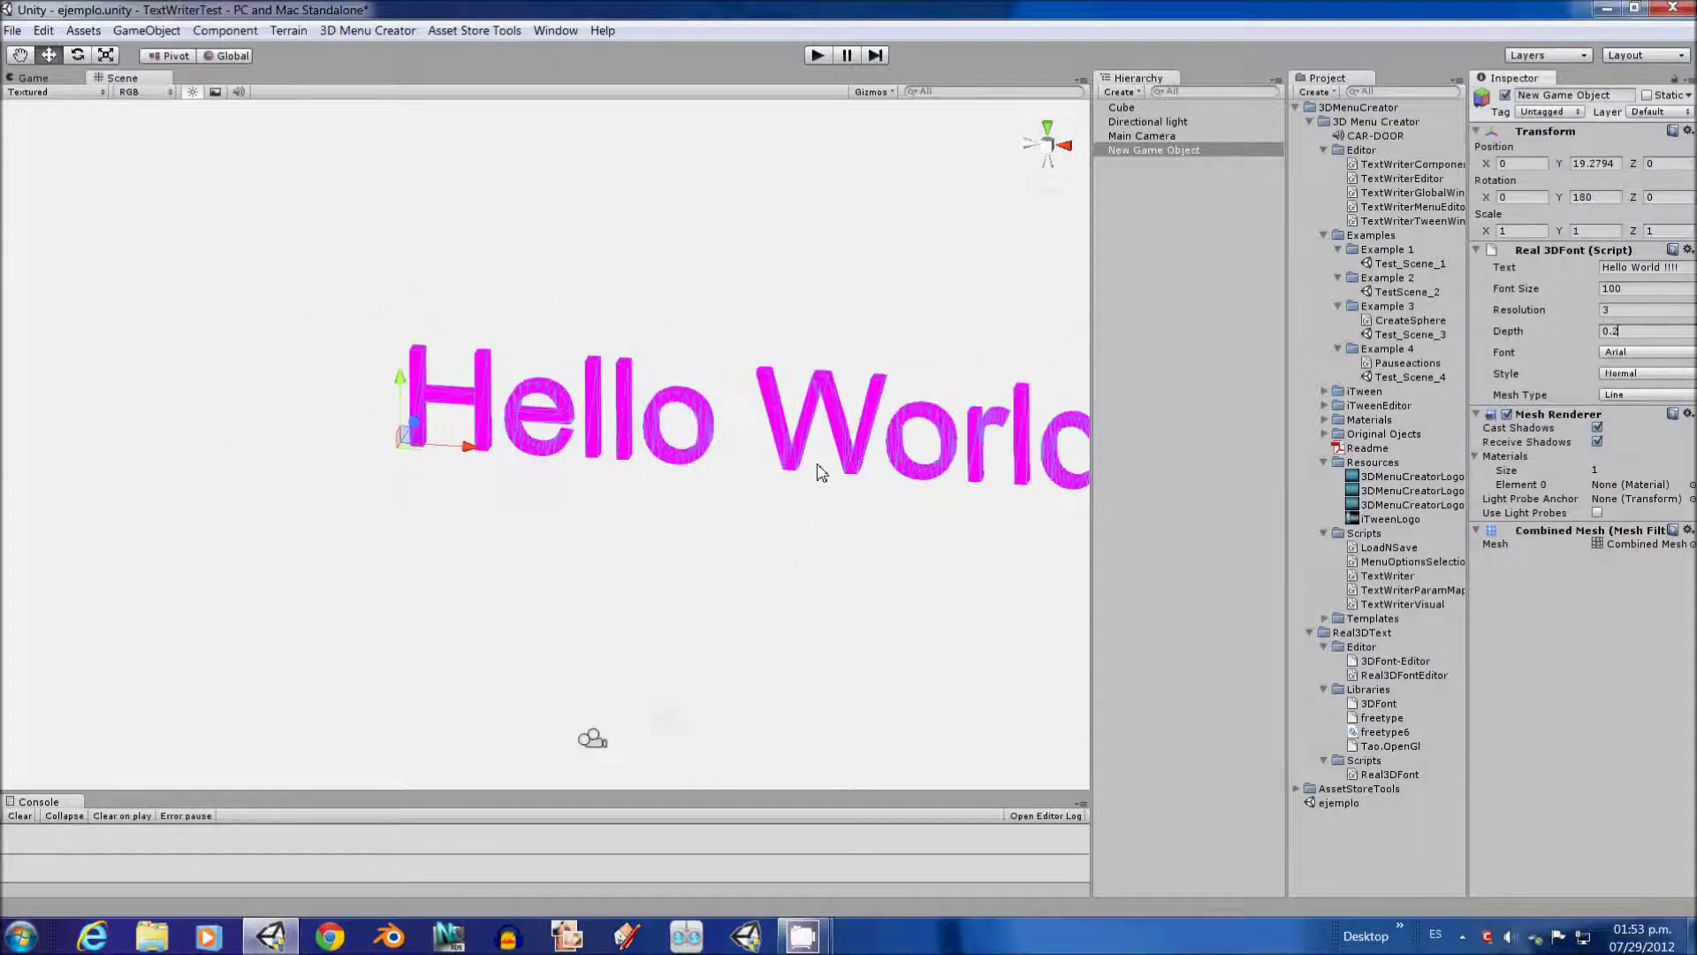
middle_drag(825, 489, 754, 496)
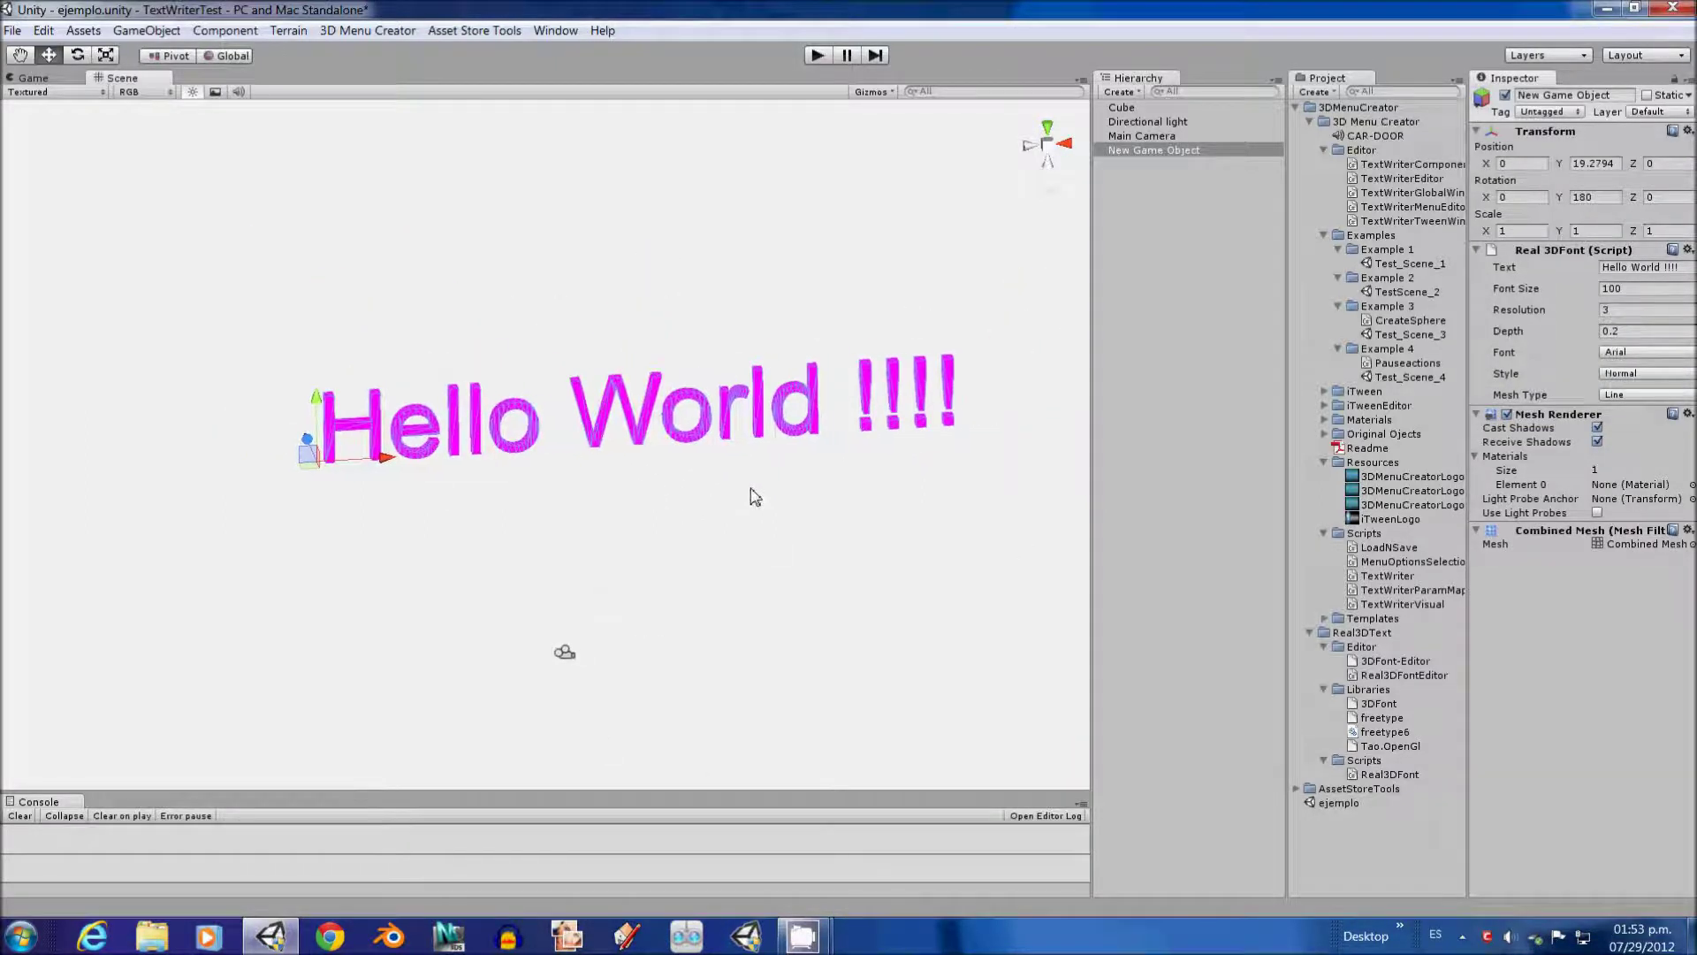
click(1633, 352)
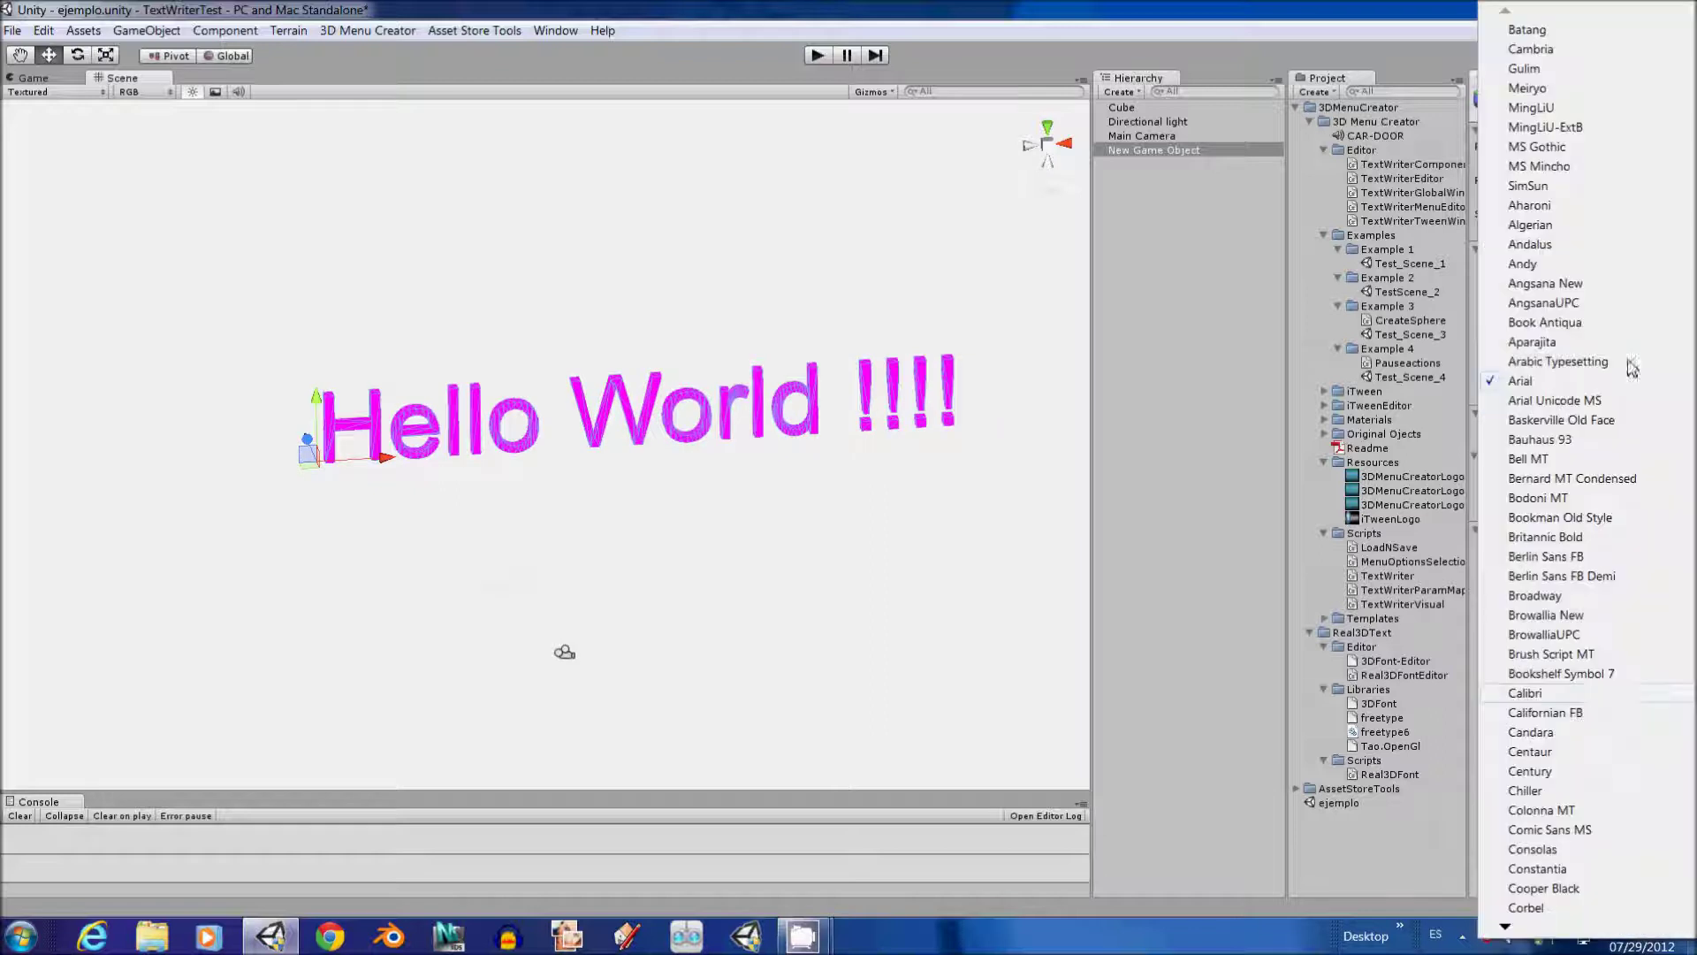
click(1532, 387)
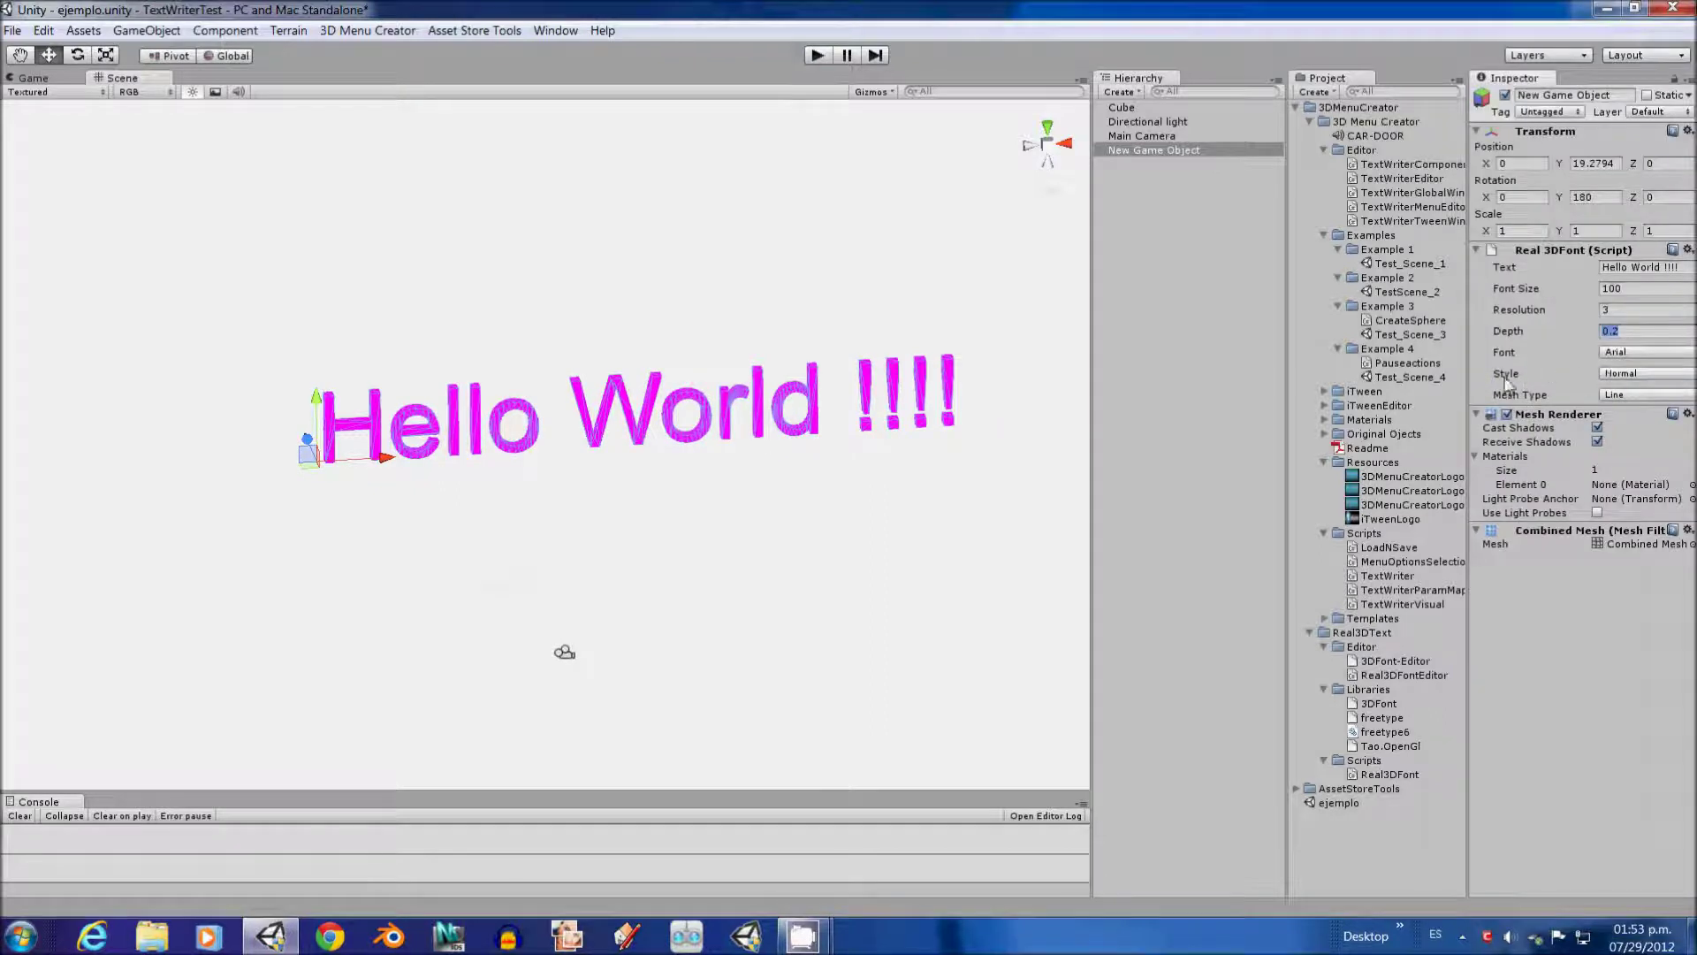
- Try the Bold, BoldAndItalic and Italic styles, then return to Normal
click(1630, 373)
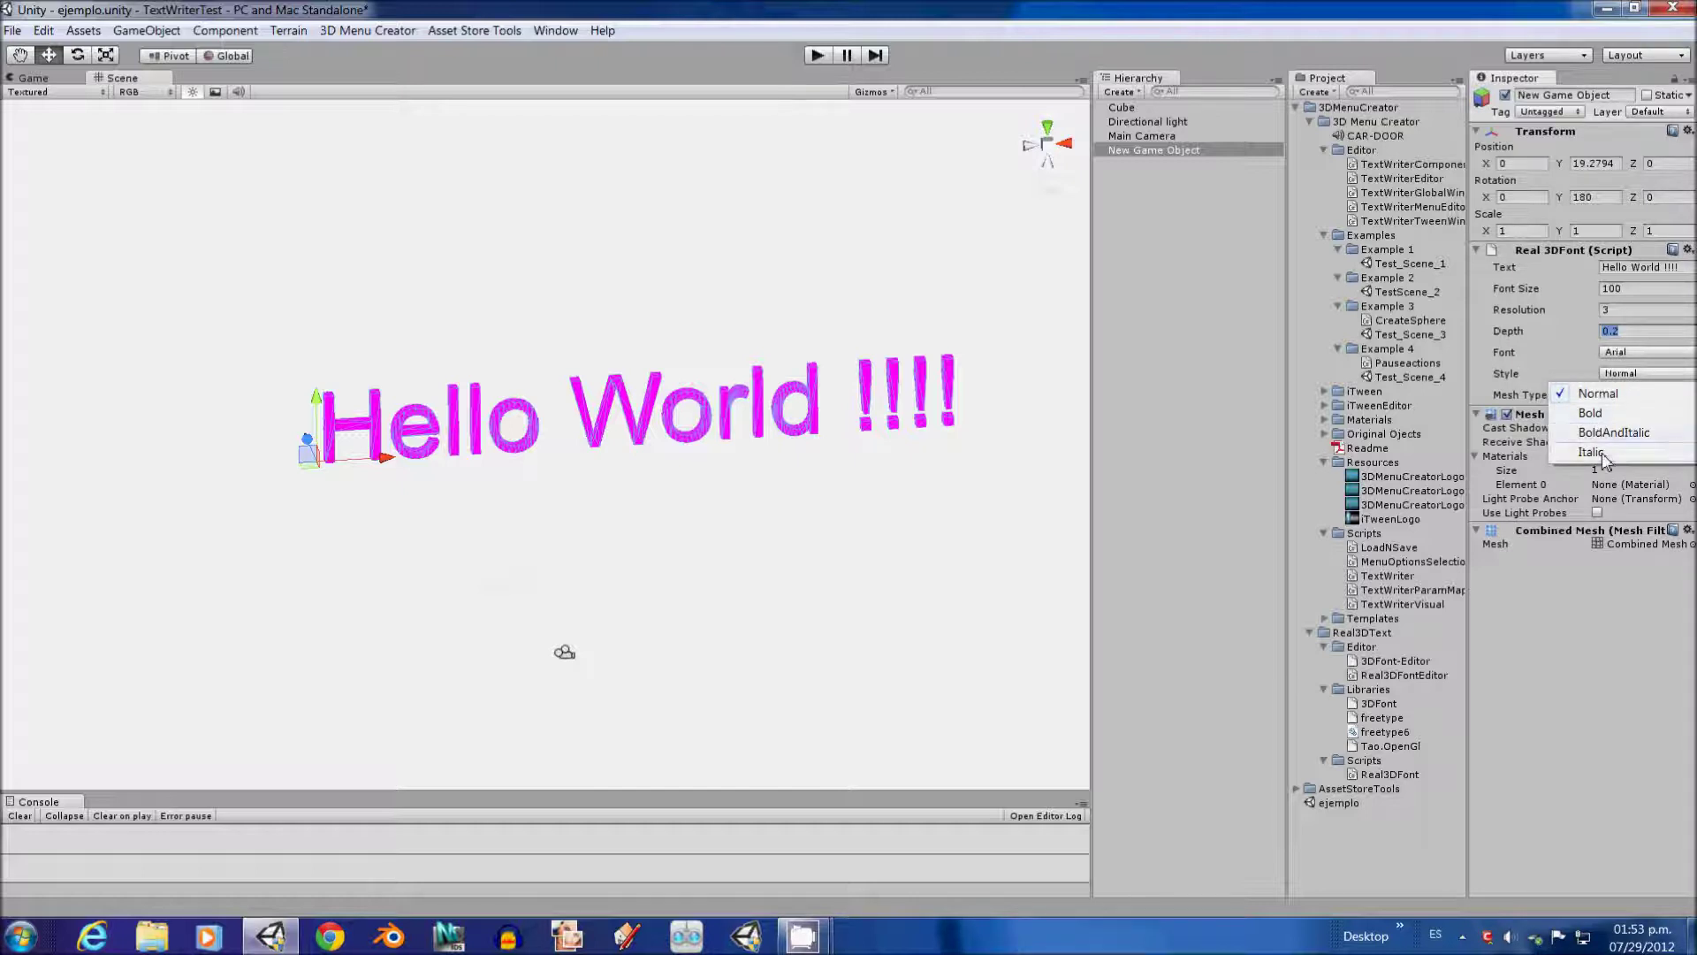
click(1594, 414)
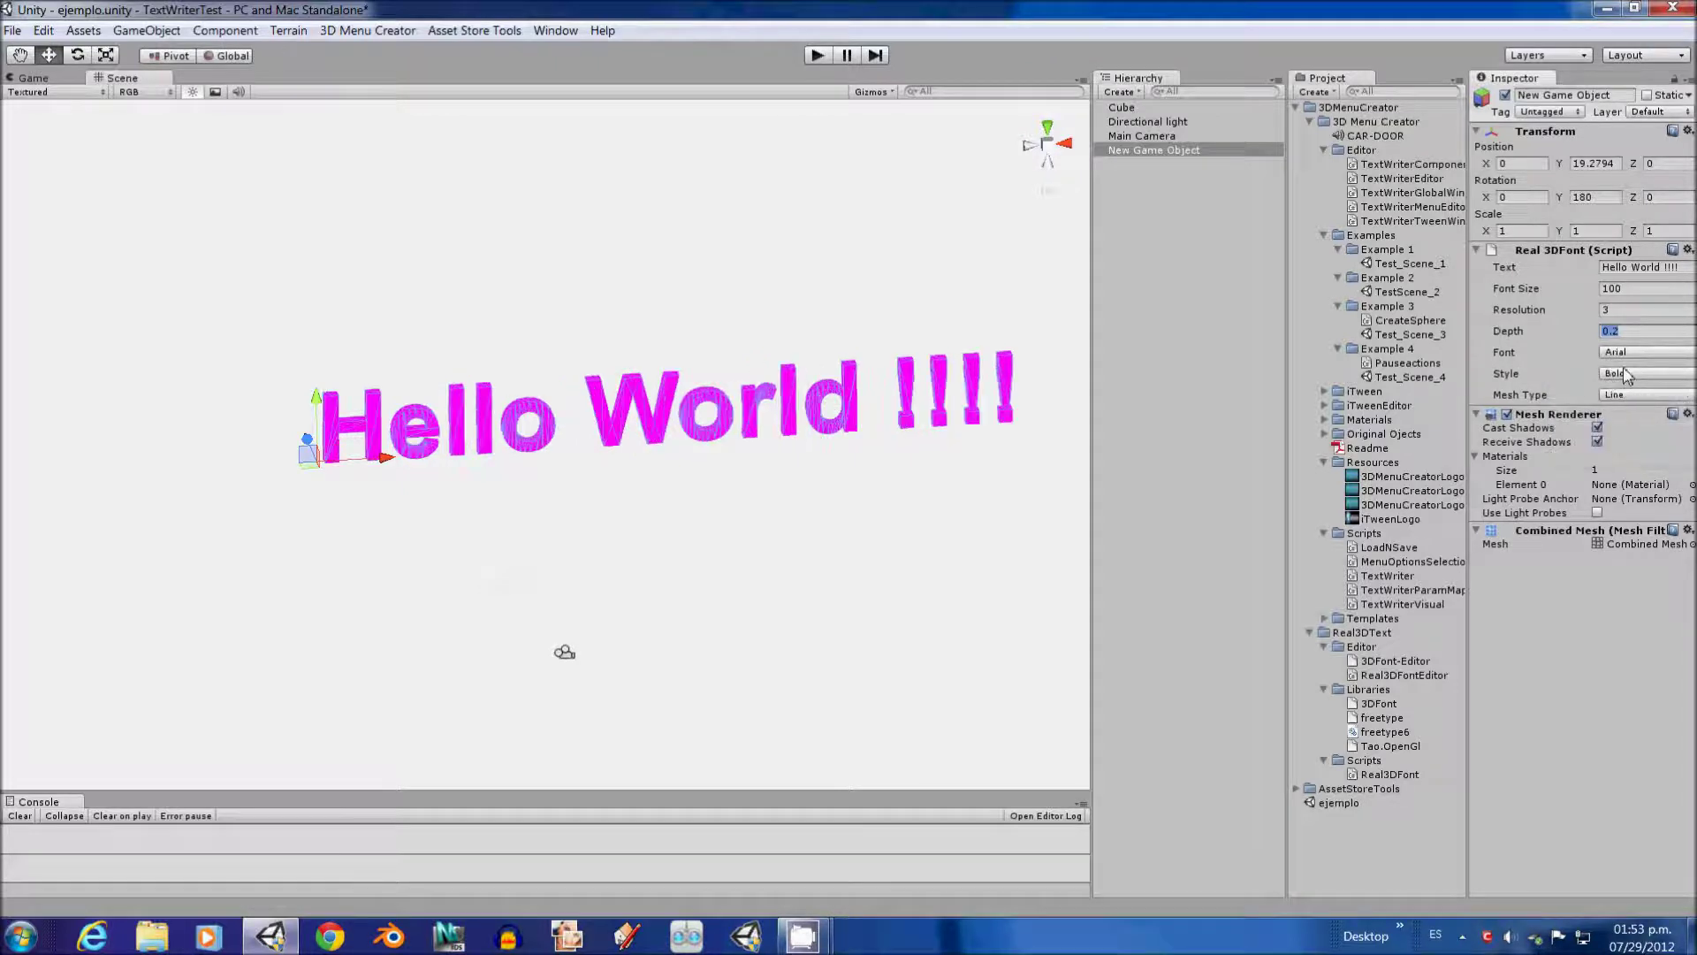
click(1629, 374)
click(1610, 432)
click(1629, 375)
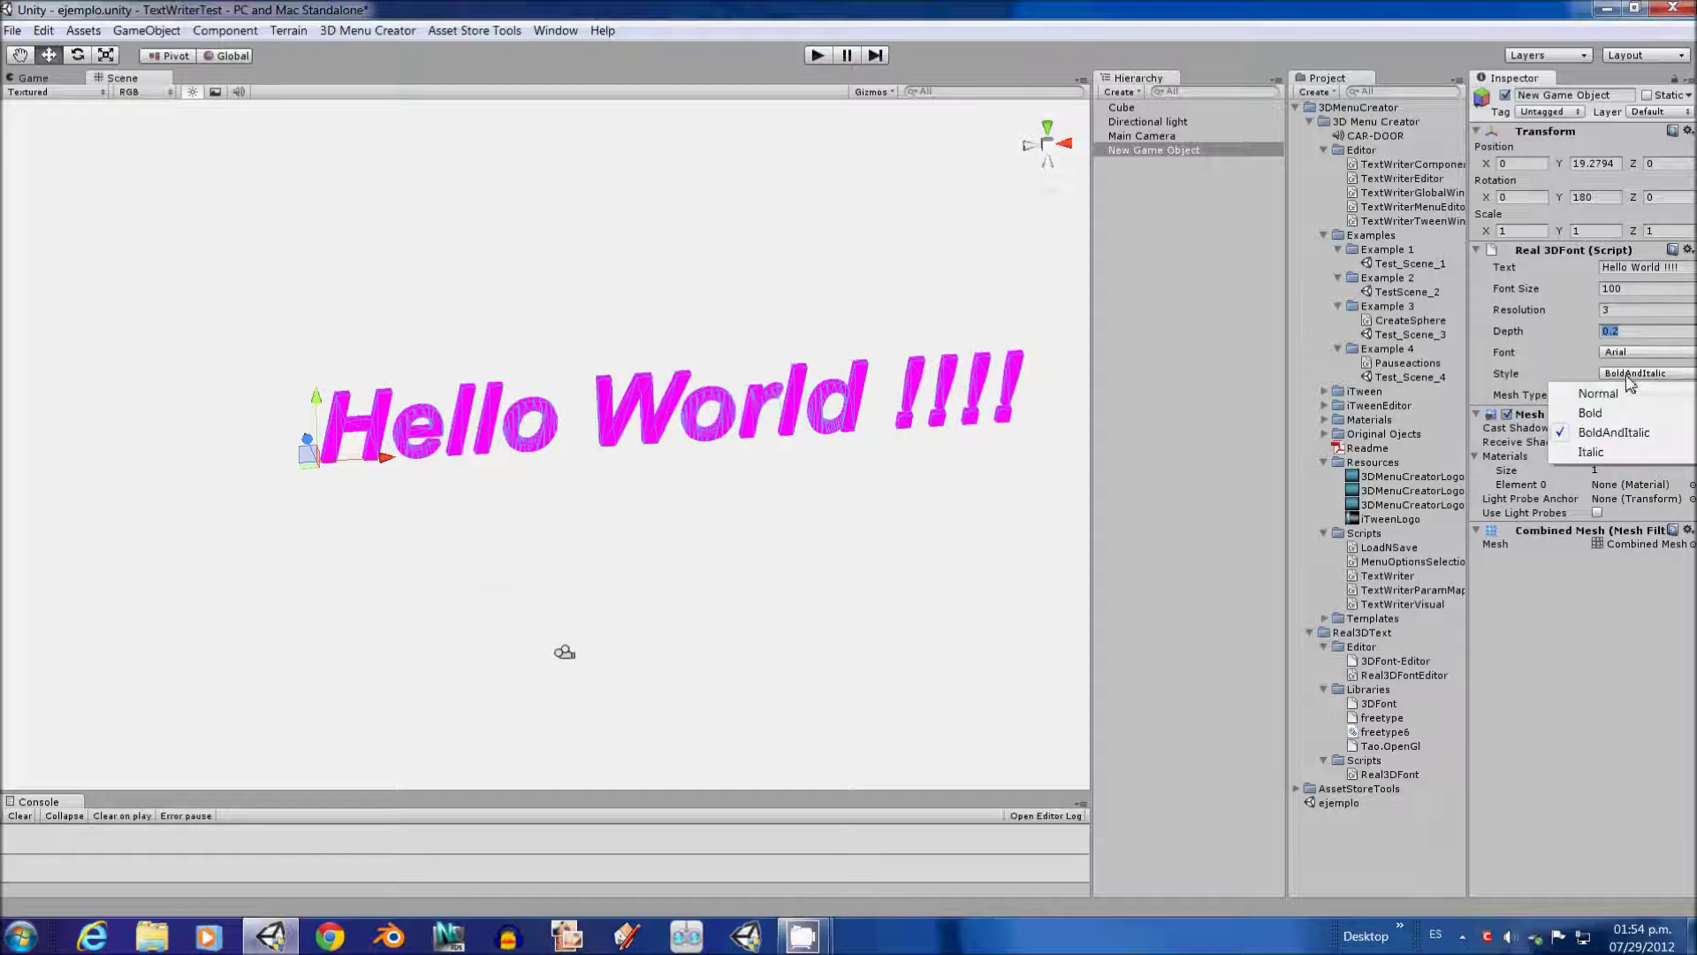
click(1604, 452)
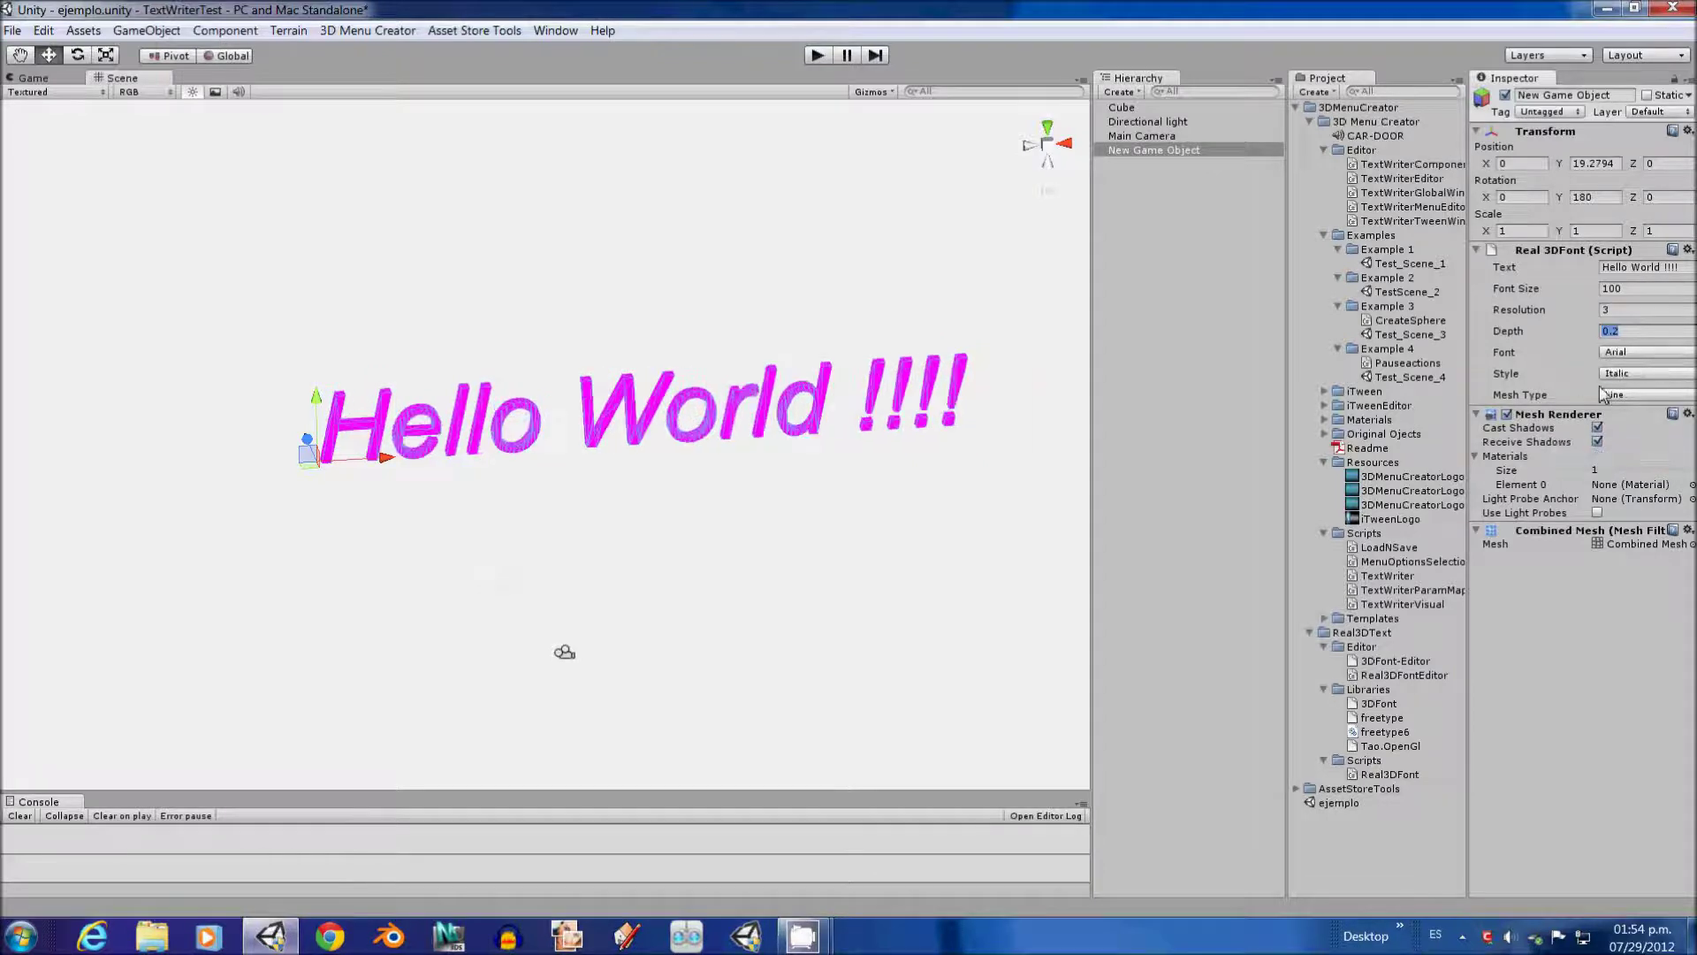
click(1626, 373)
click(1623, 391)
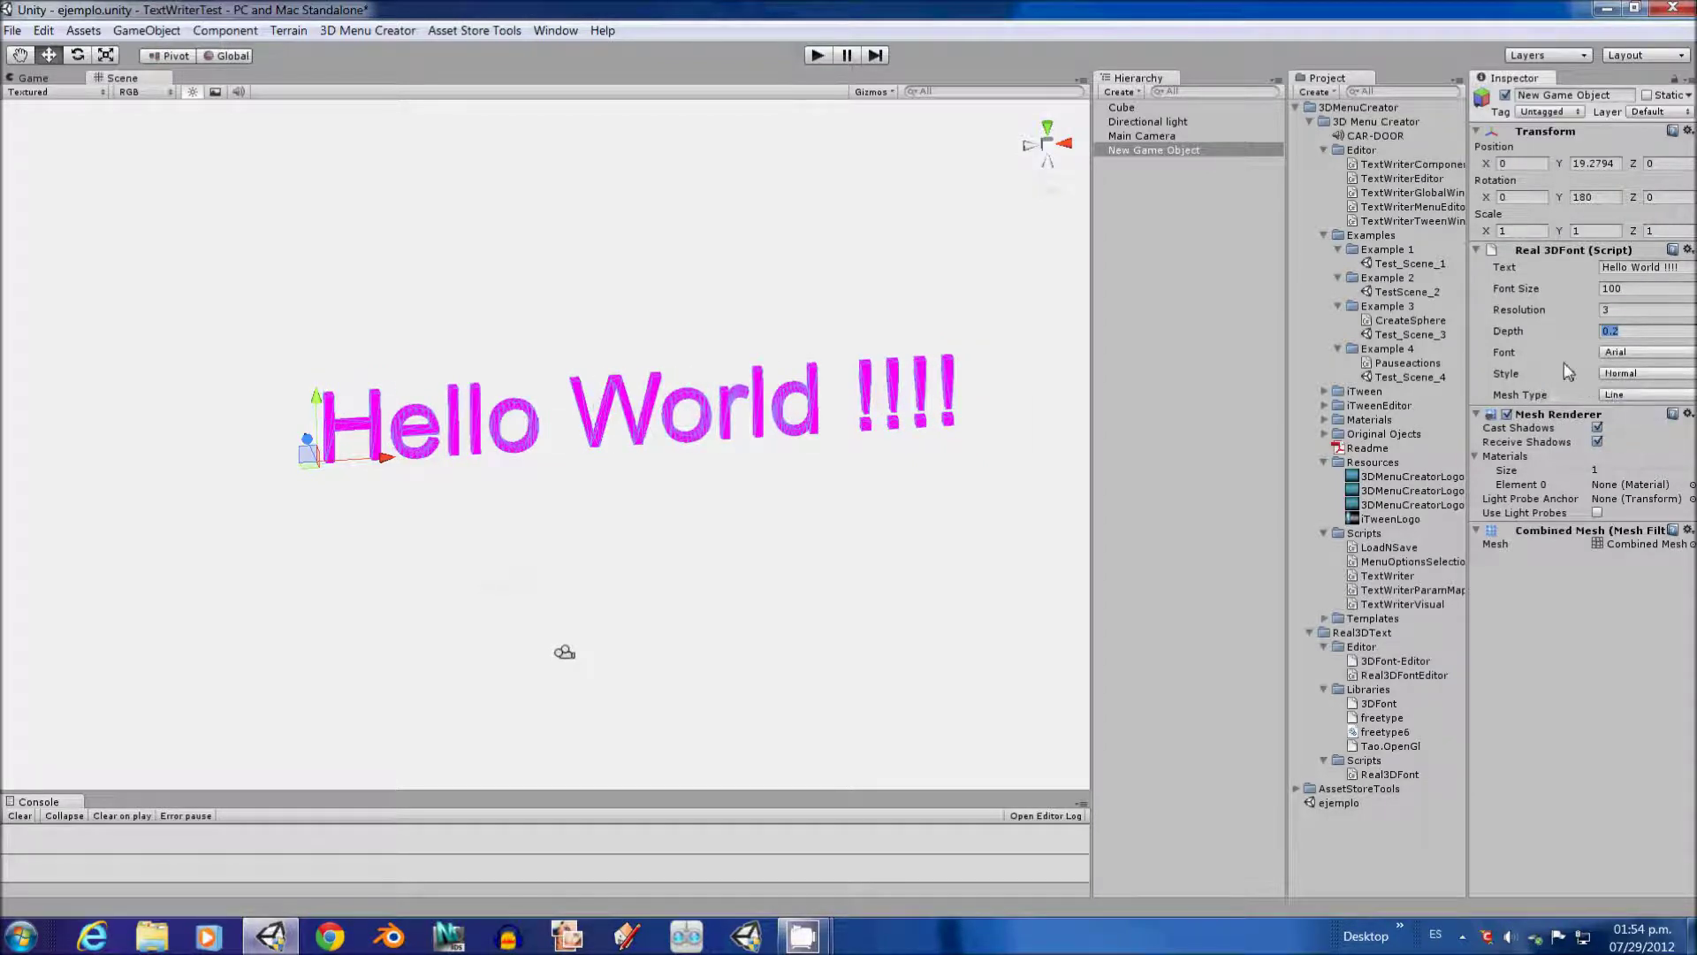
click(1616, 352)
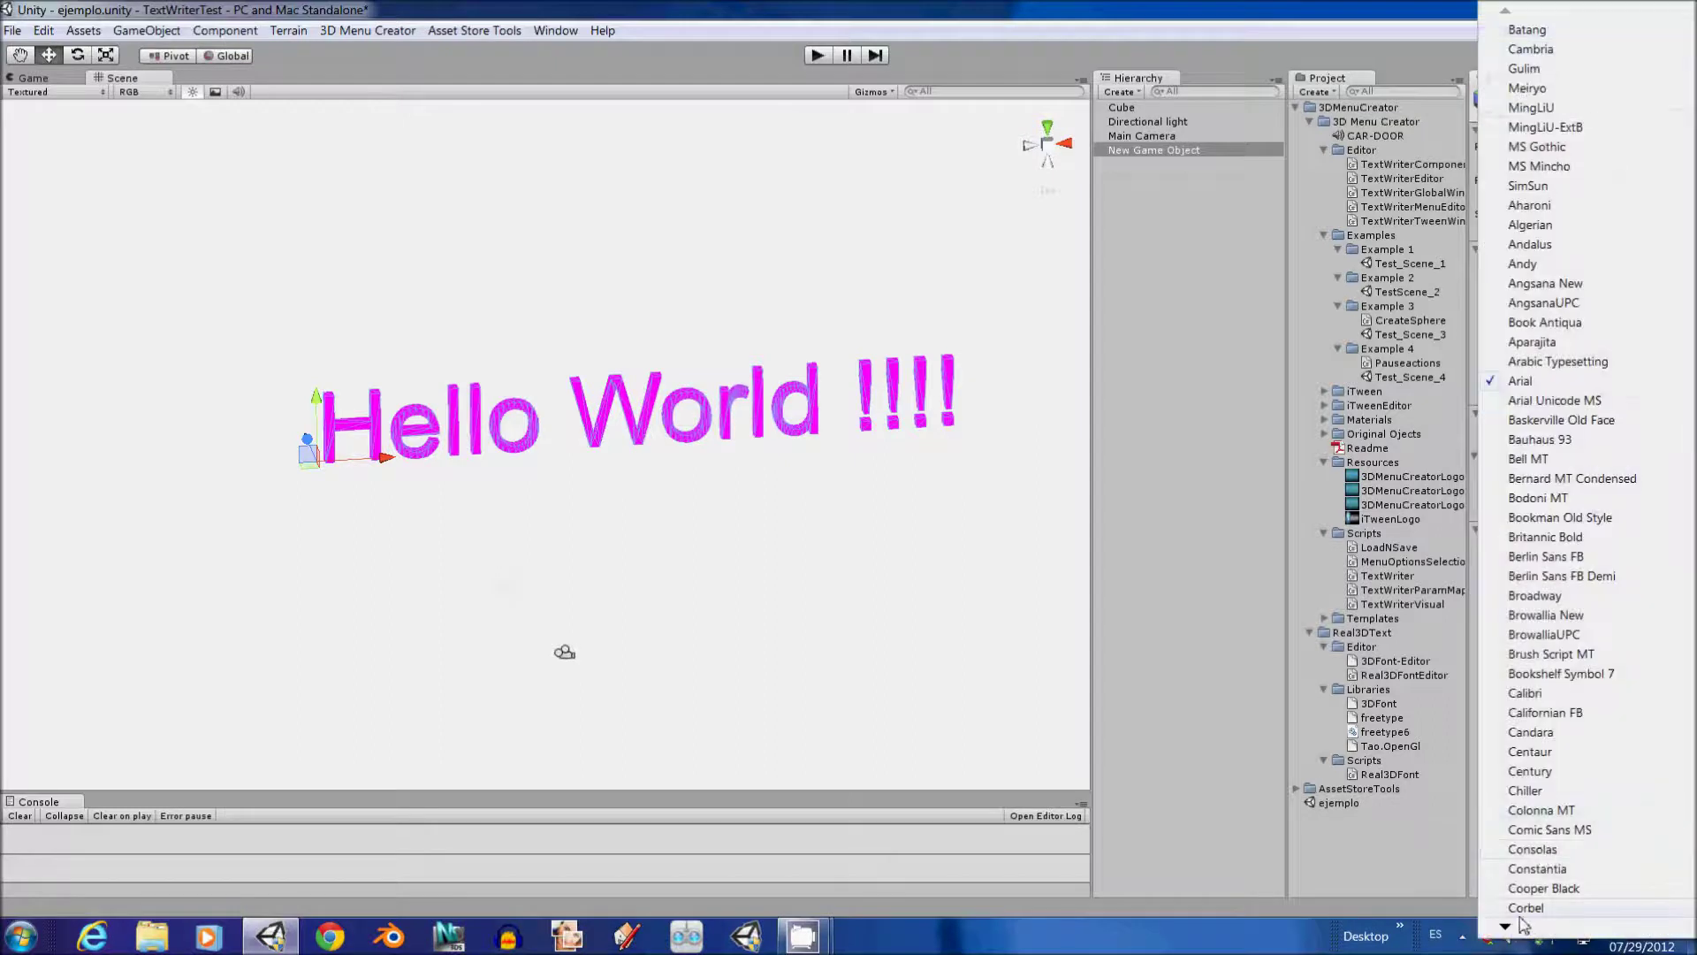
mouse_move(1522, 924)
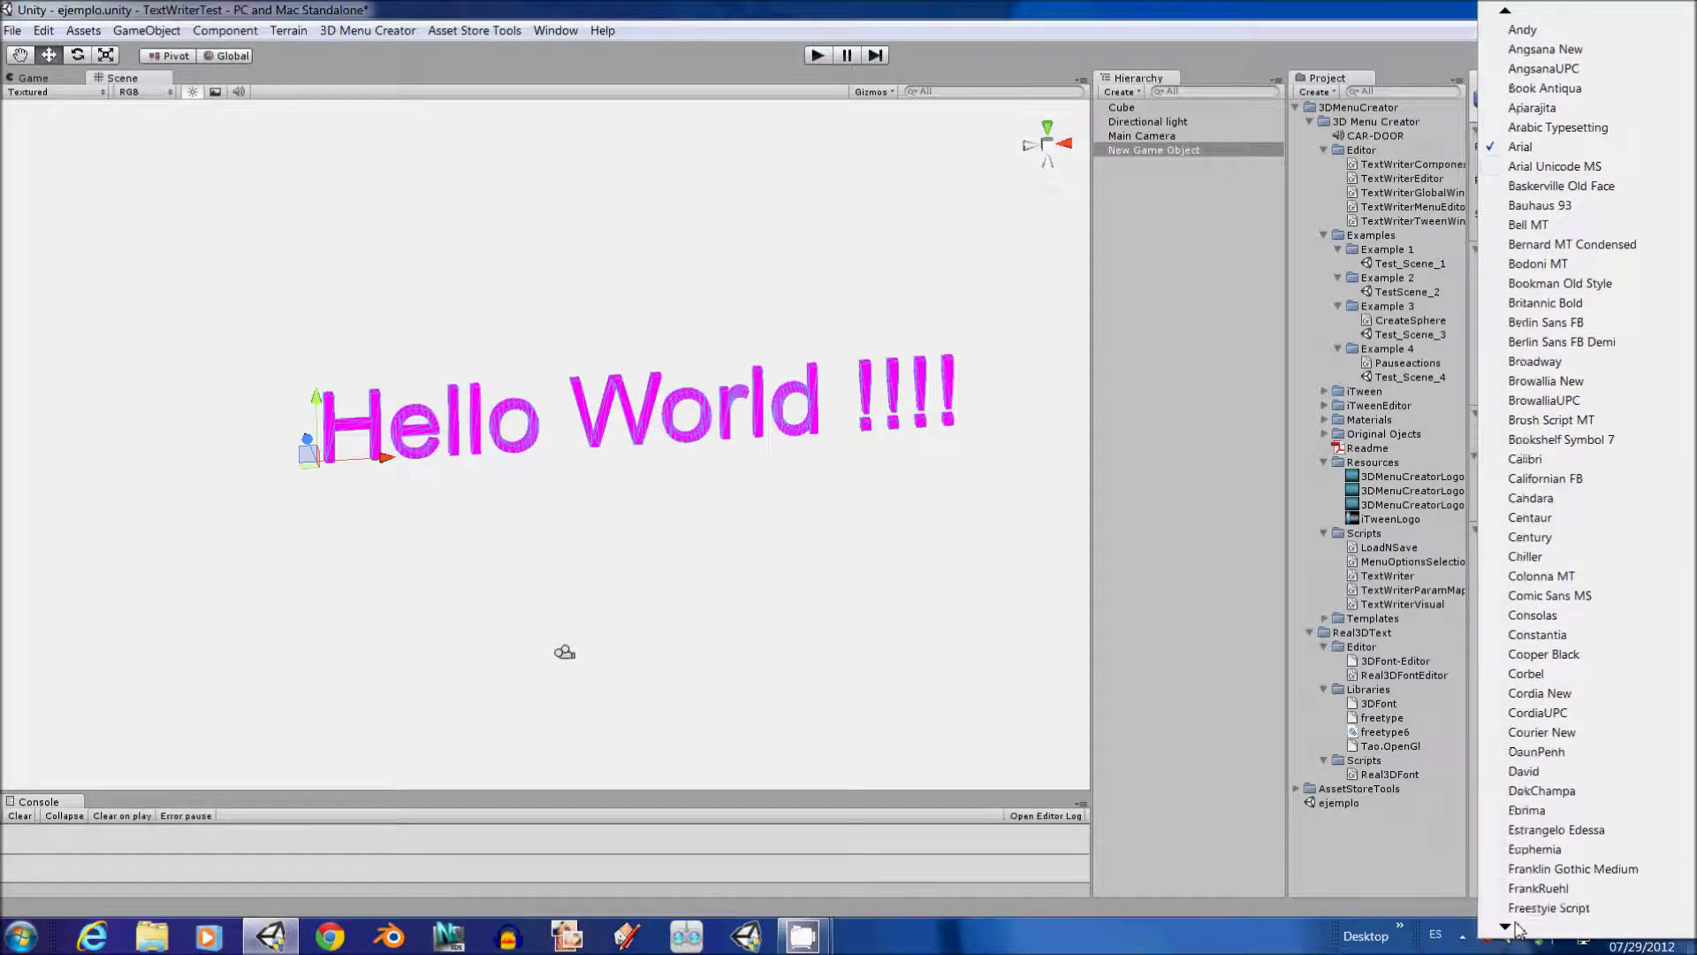
click(1561, 815)
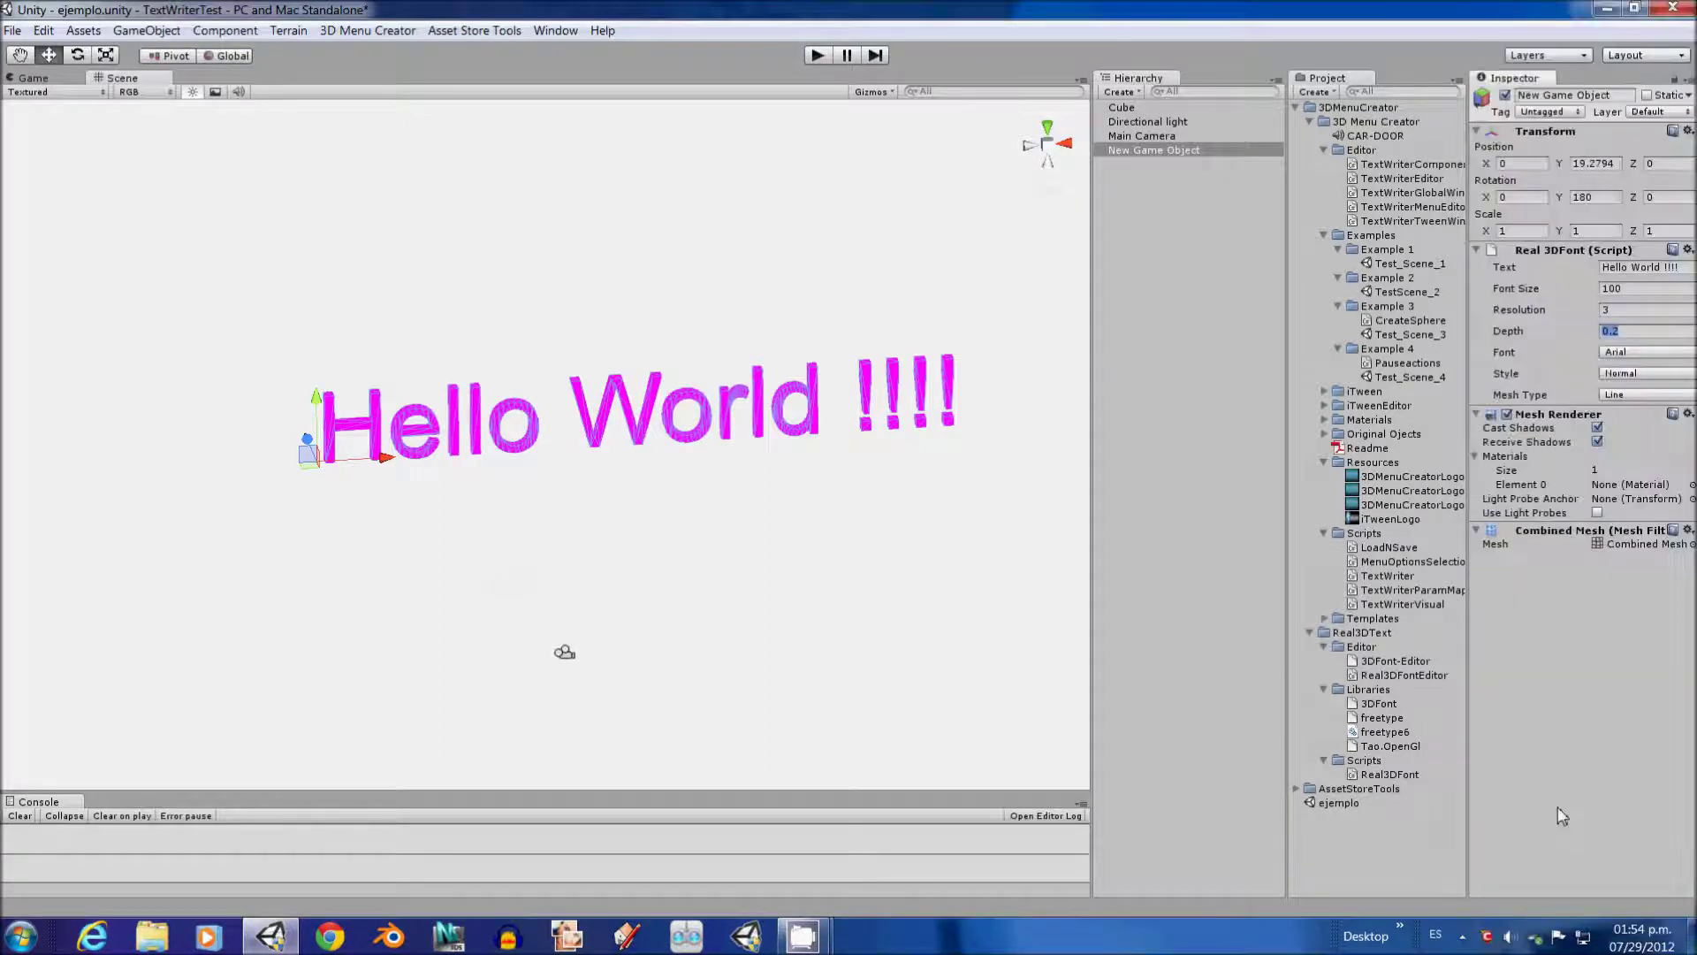
click(1612, 374)
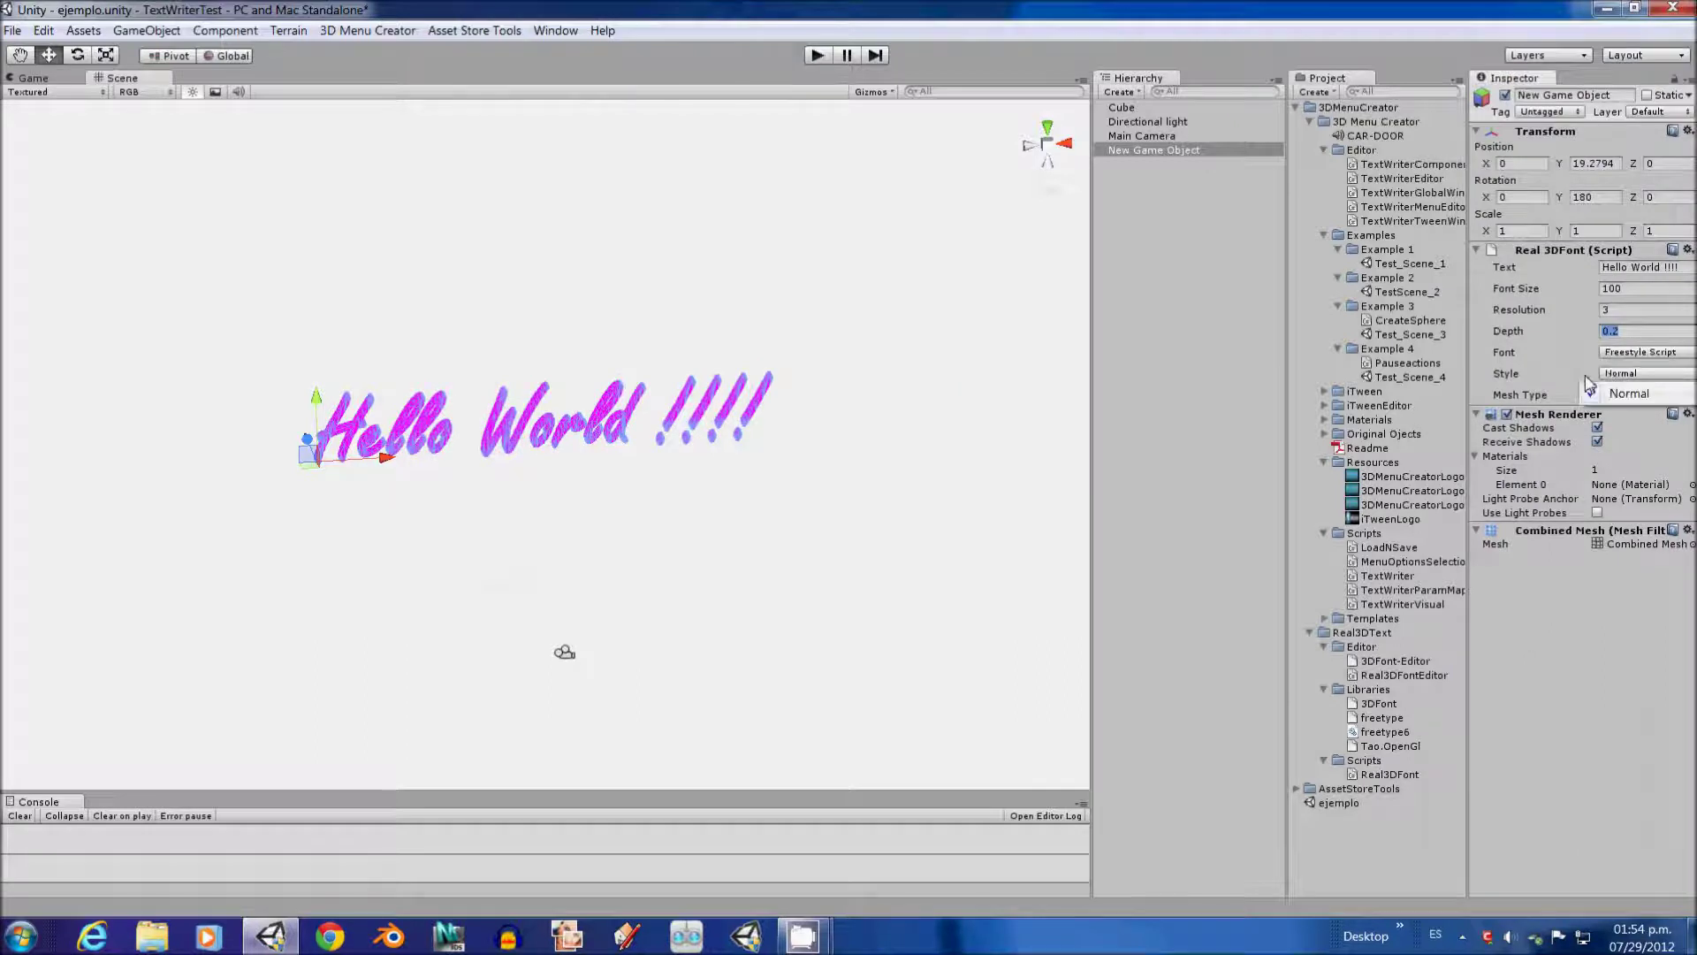
click(1554, 388)
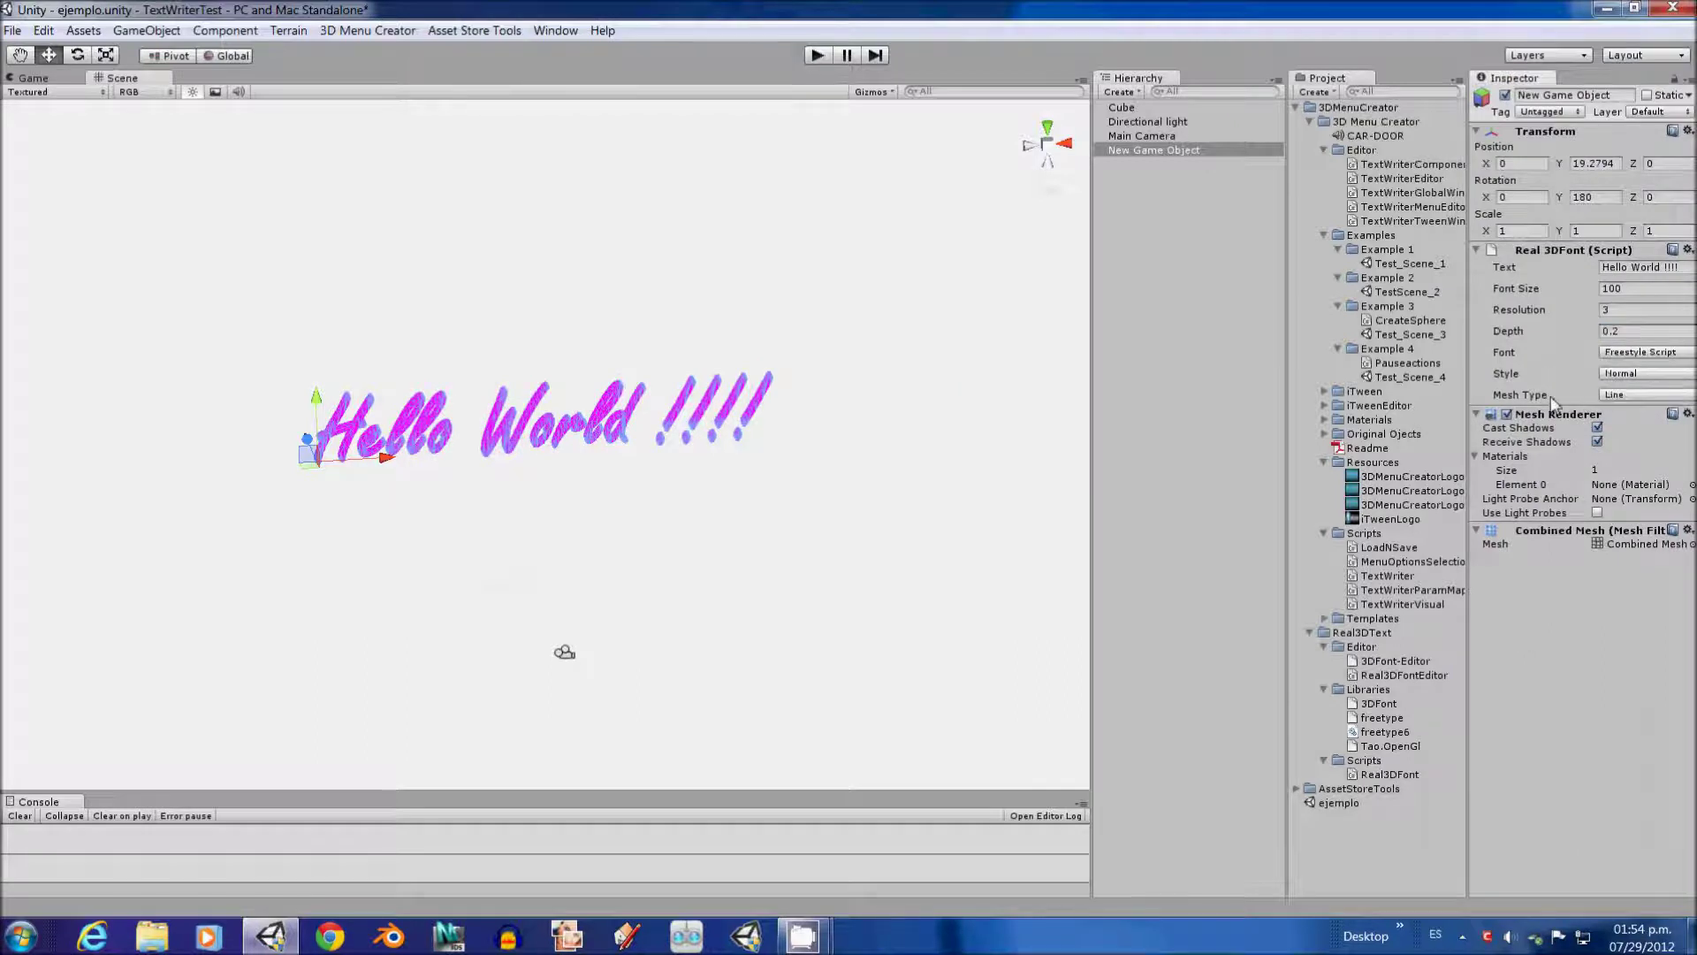
click(1614, 397)
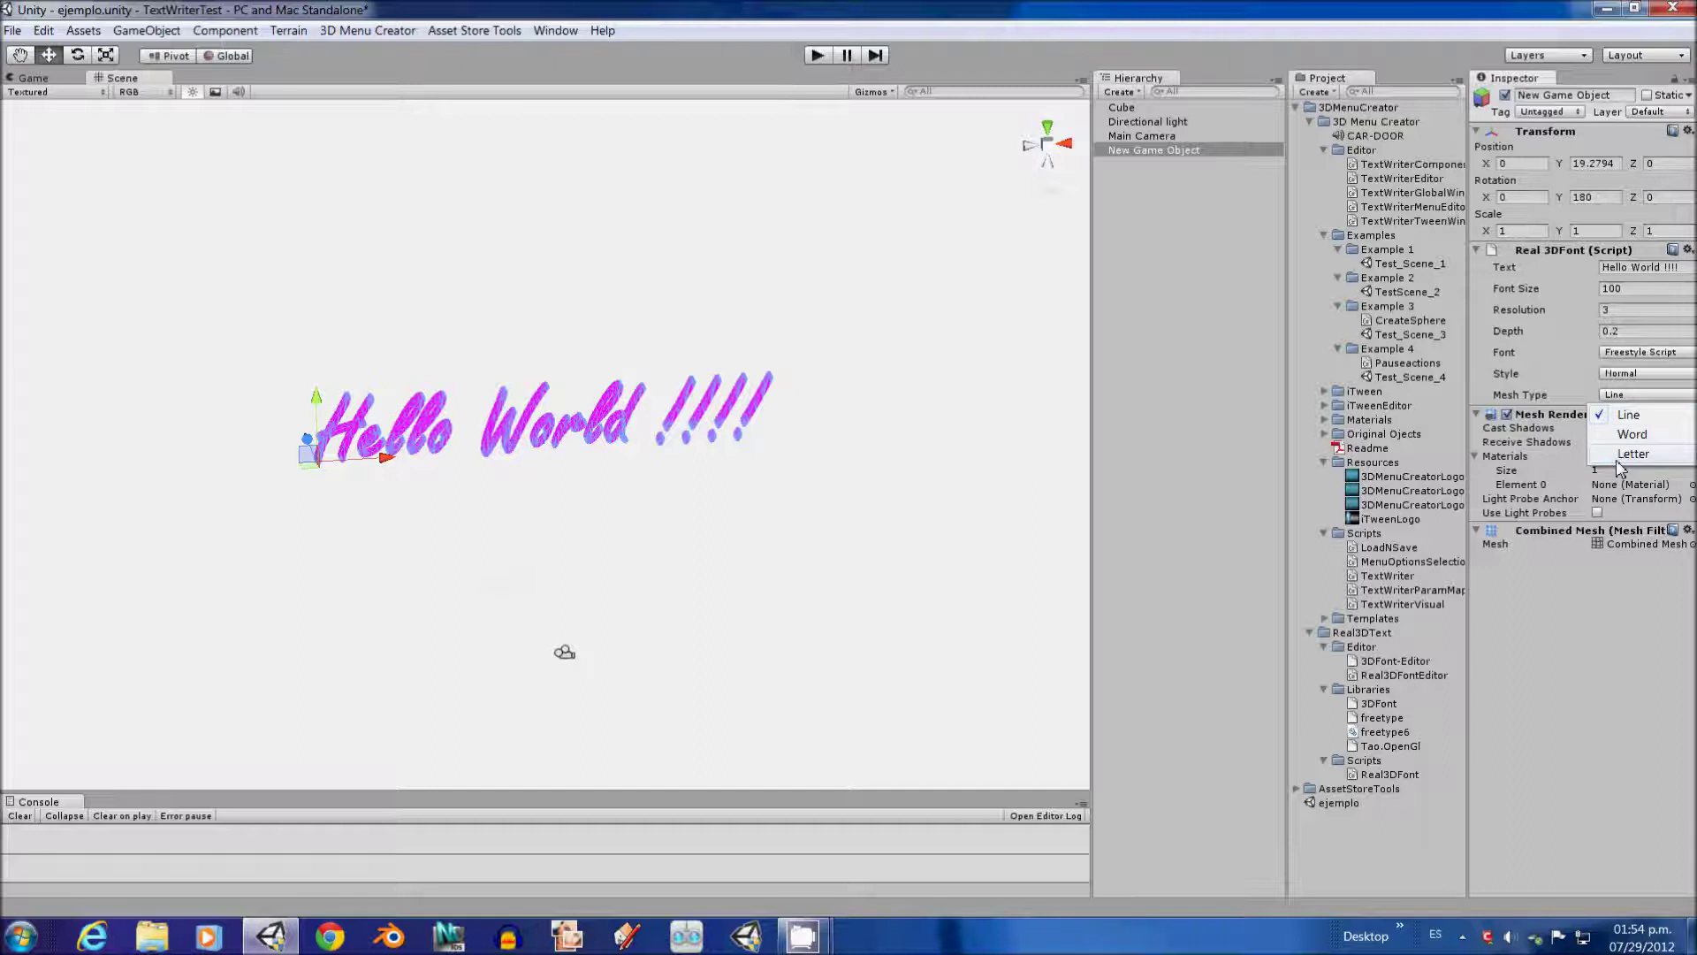
click(1593, 441)
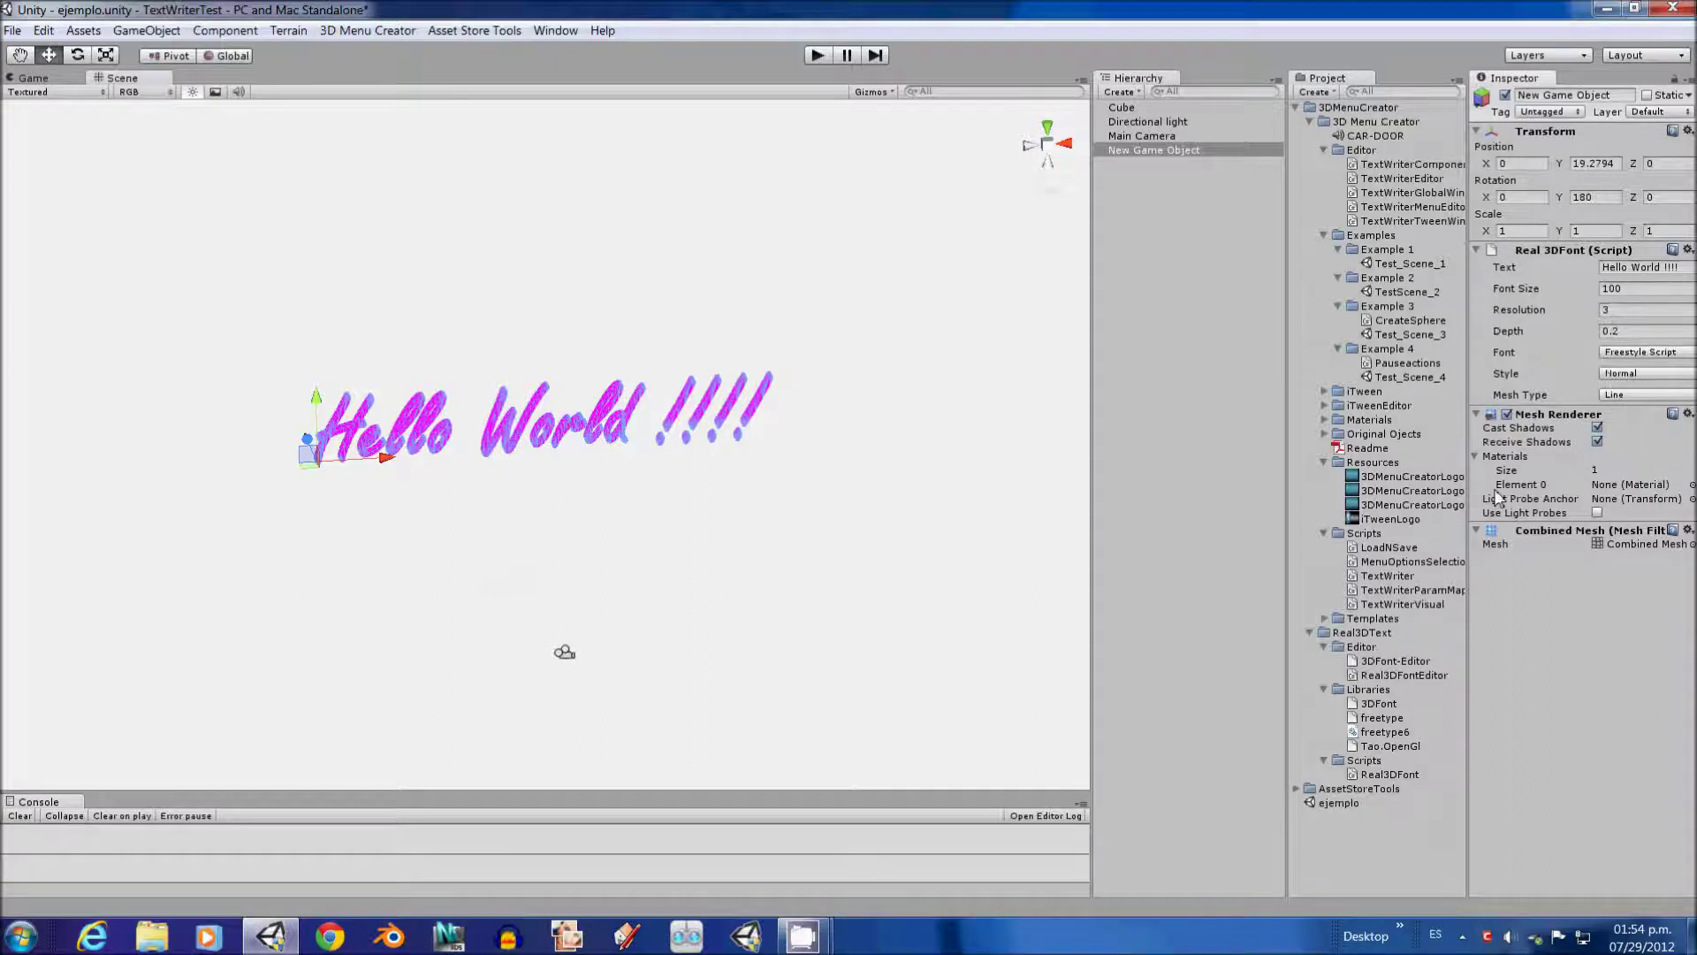
- Assign the red Material to the text's Element 0 material slot
click(1689, 485)
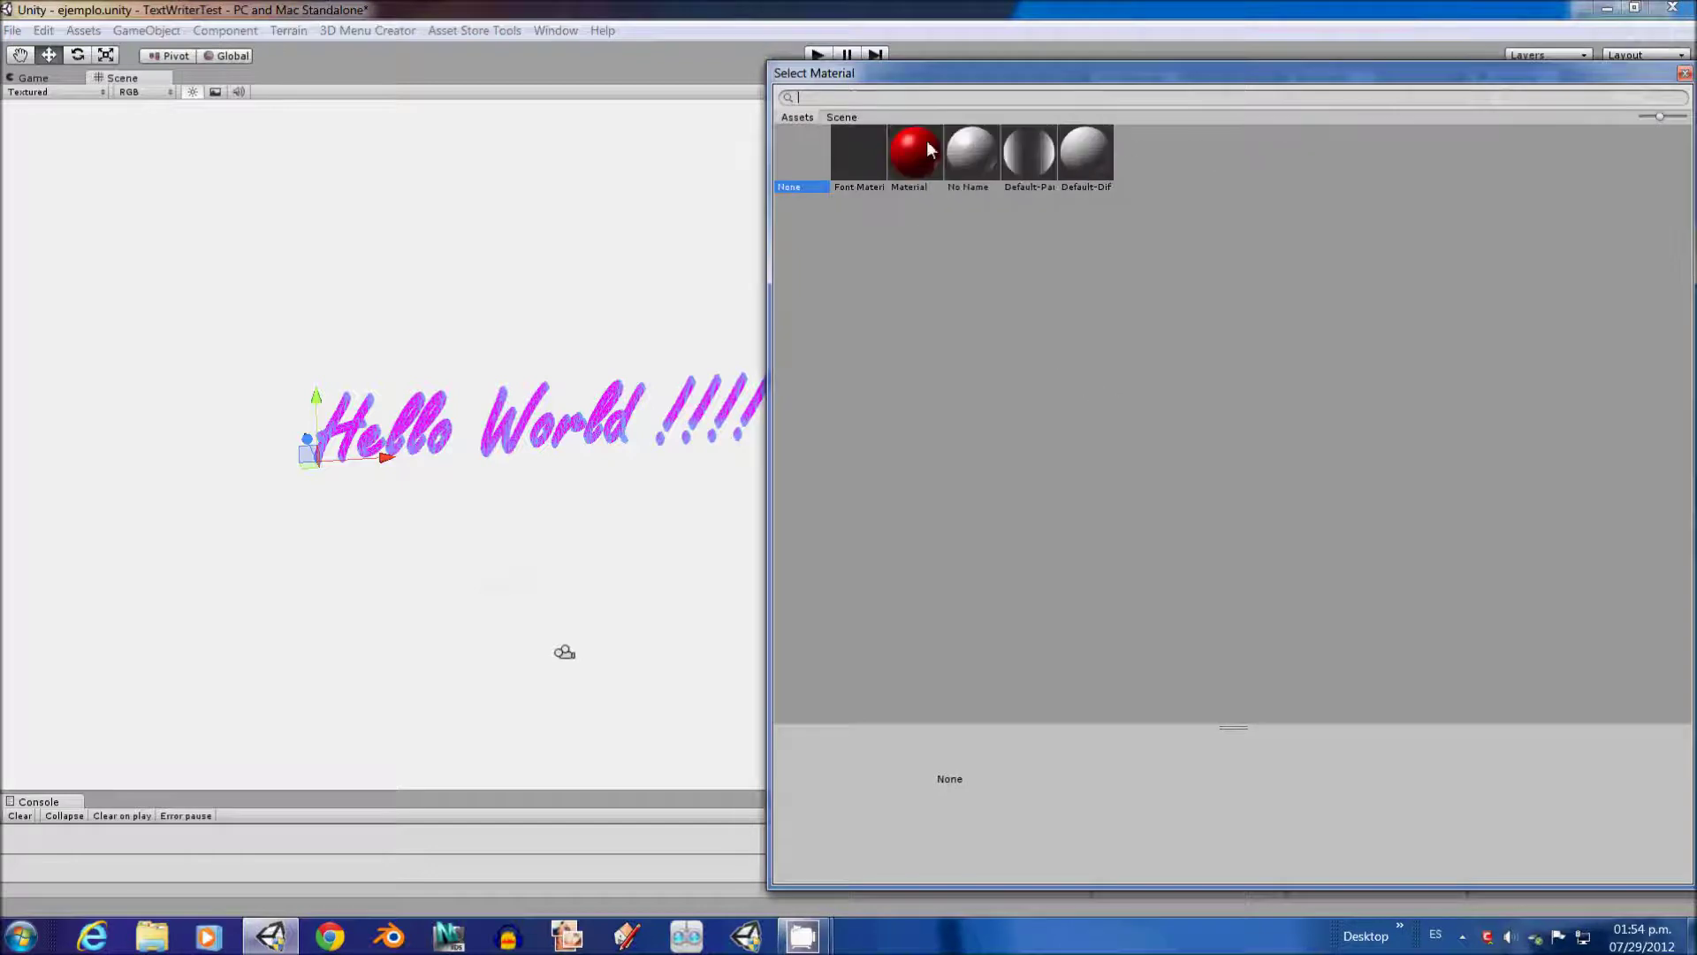
click(925, 146)
double_click(919, 150)
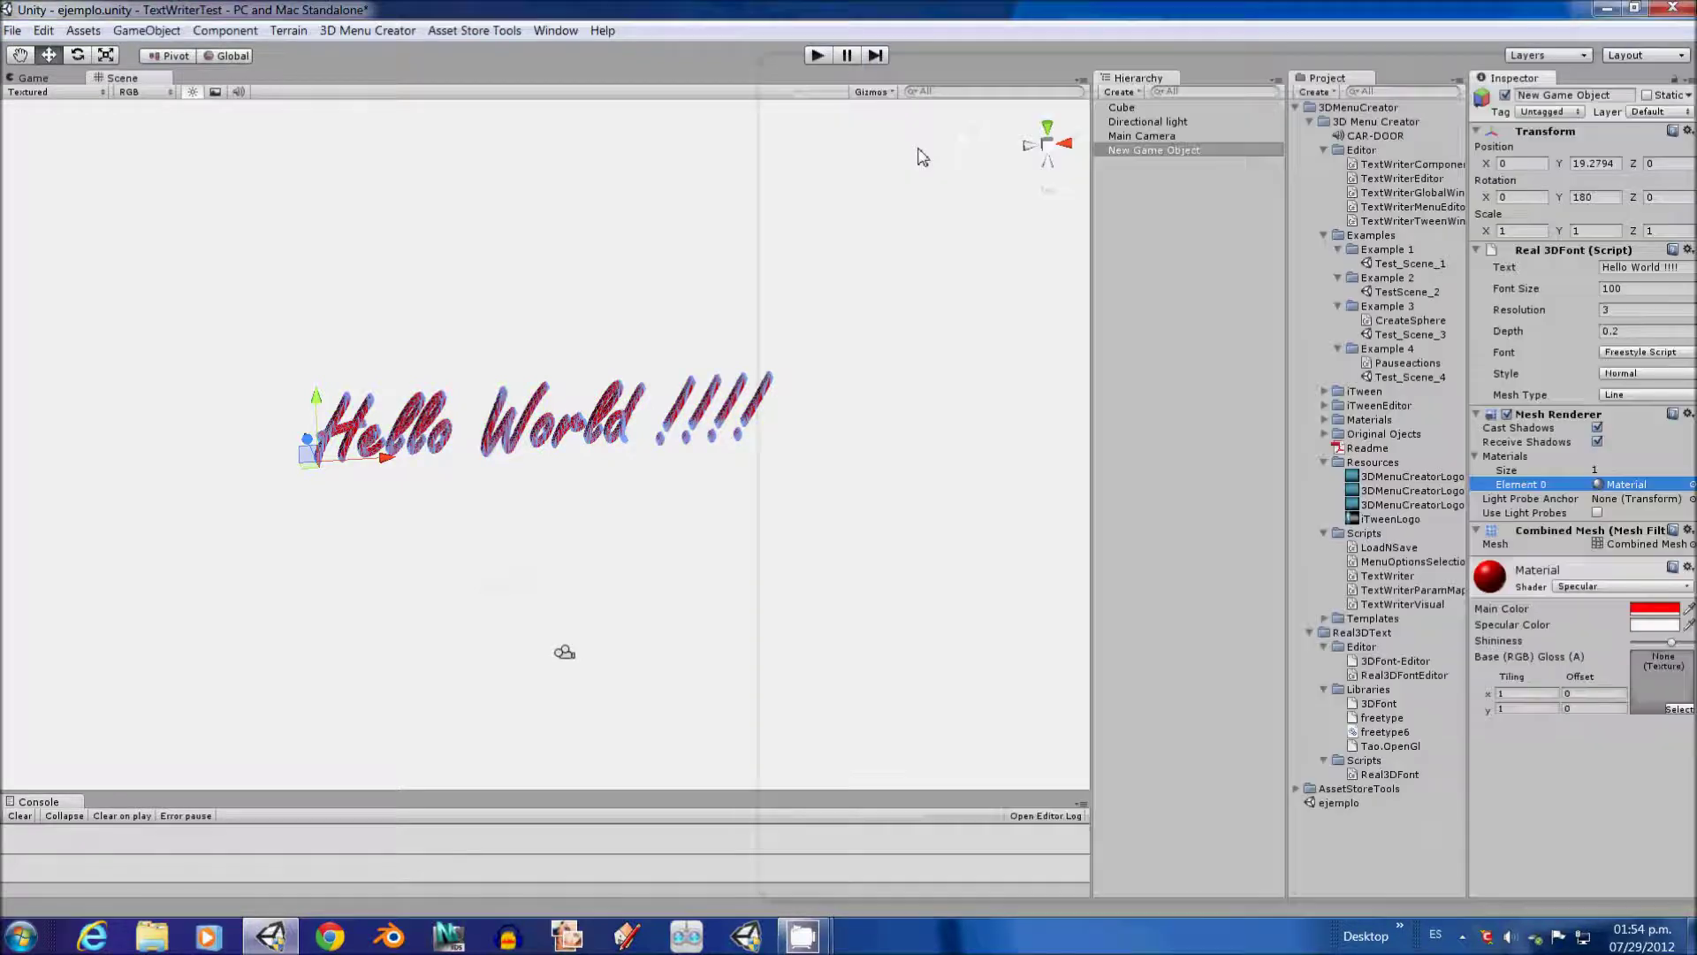
alt+drag(918, 155, 451, 533)
click(1631, 396)
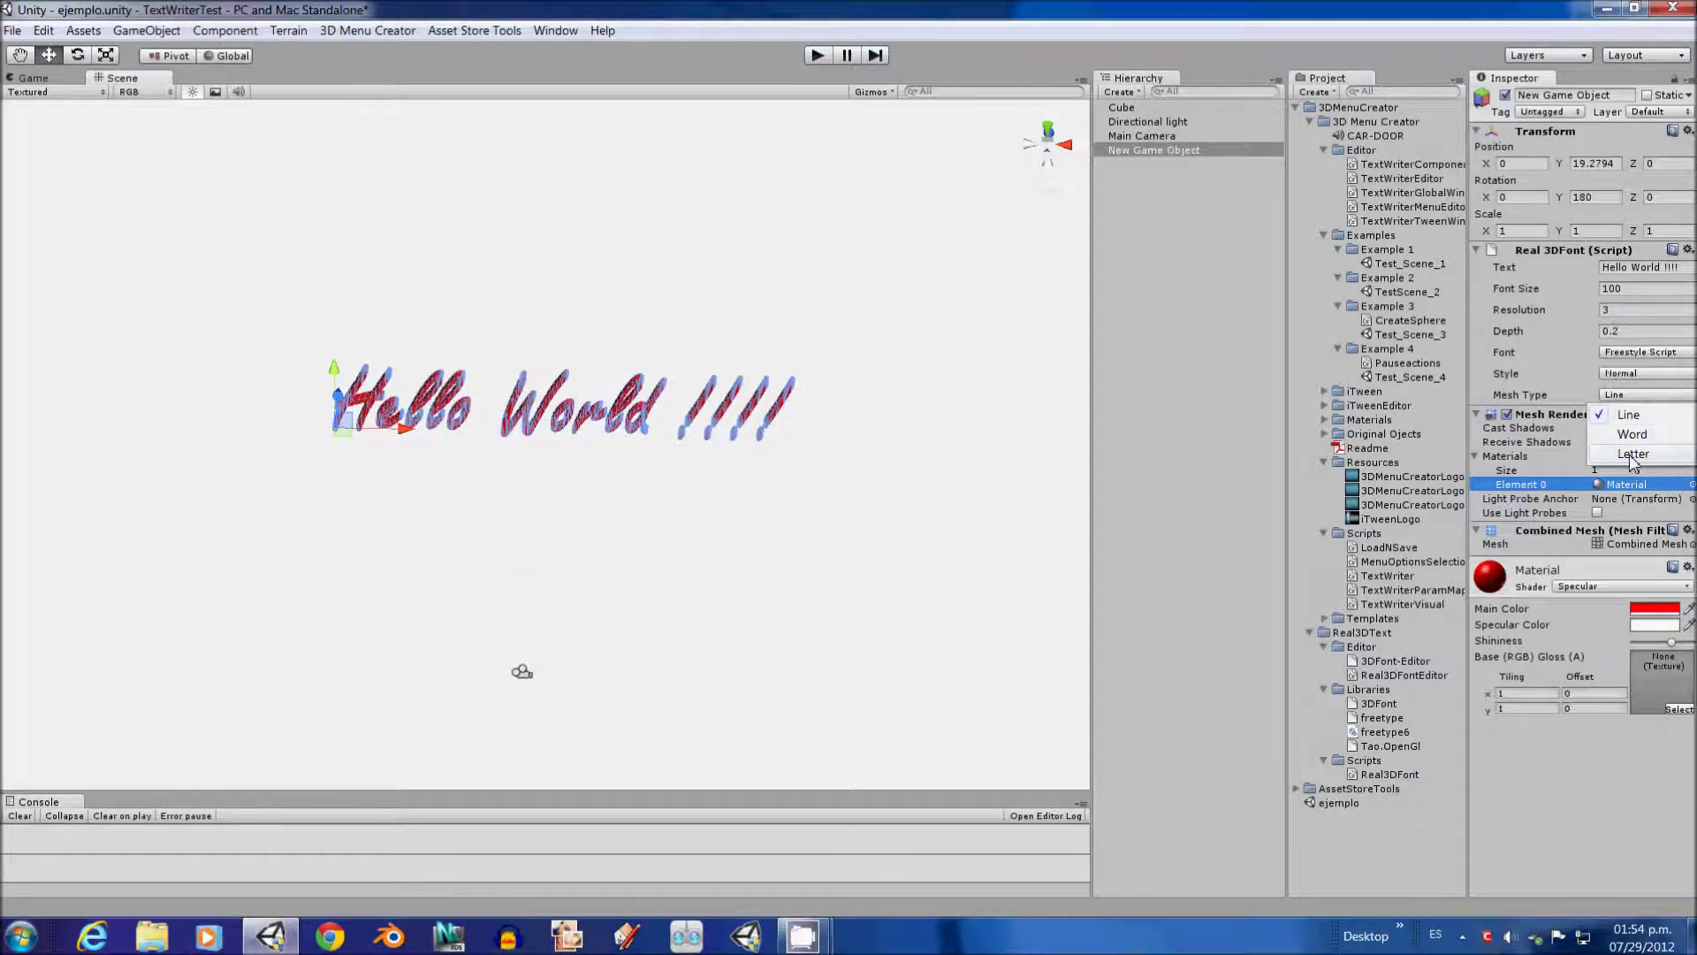
- Set Mesh Type to Word and inspect the Word_0, Word_1 and Word_2 children
click(1632, 434)
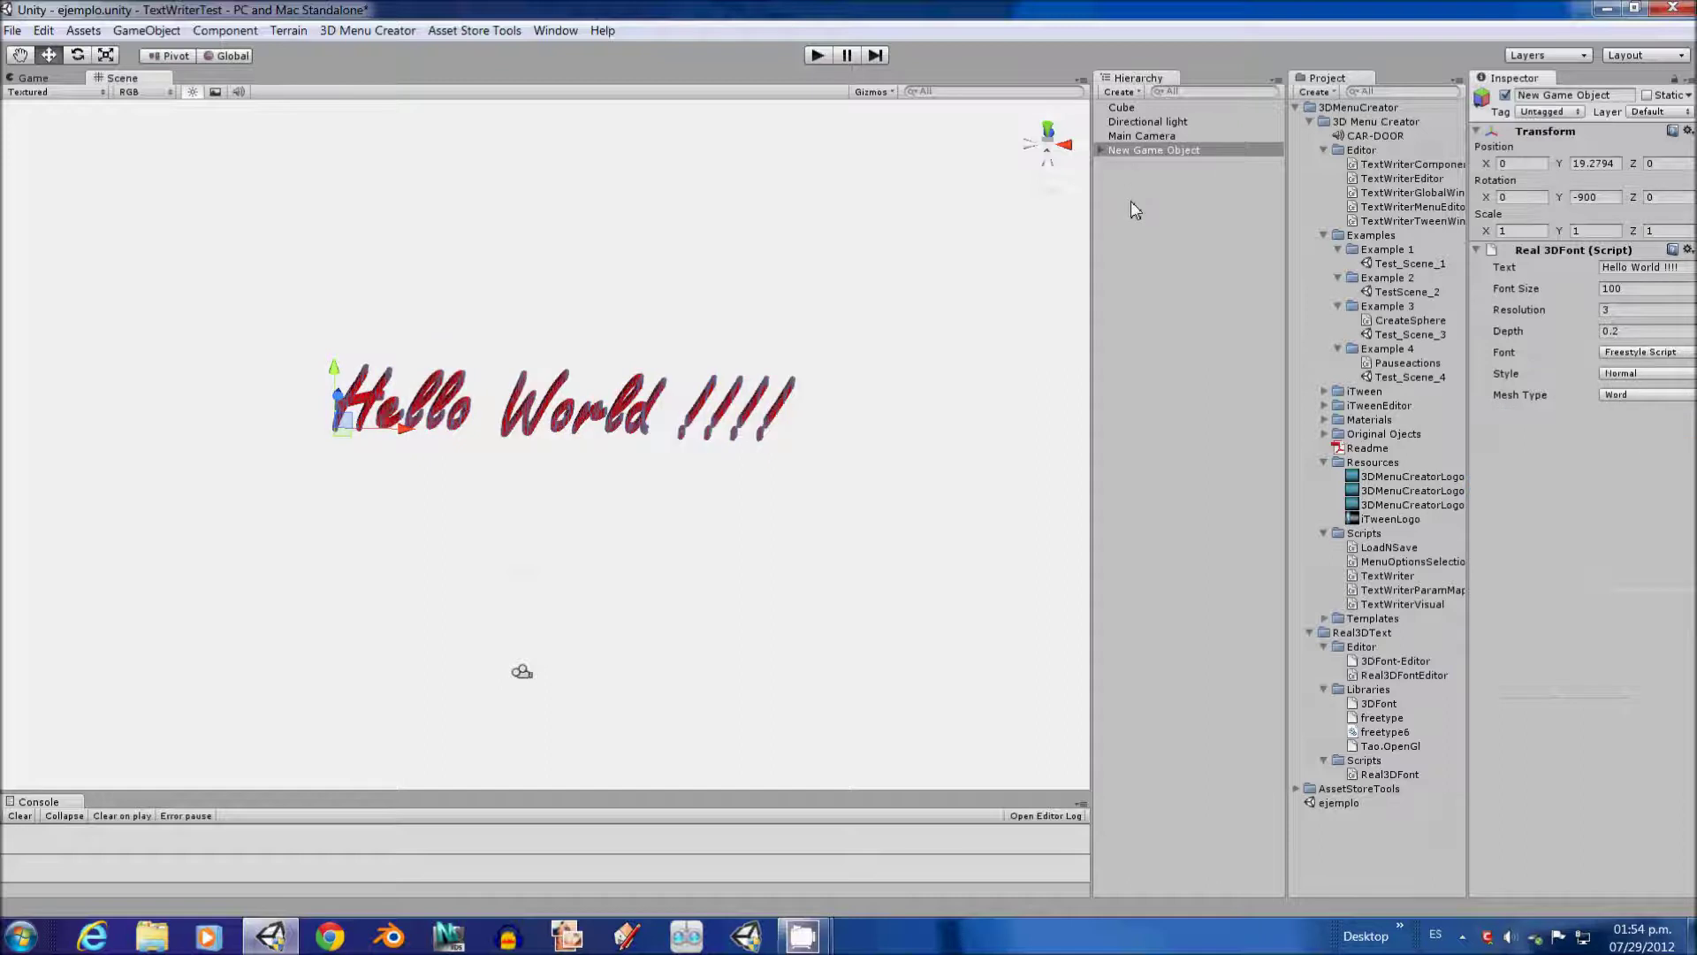
click(1102, 150)
click(1138, 168)
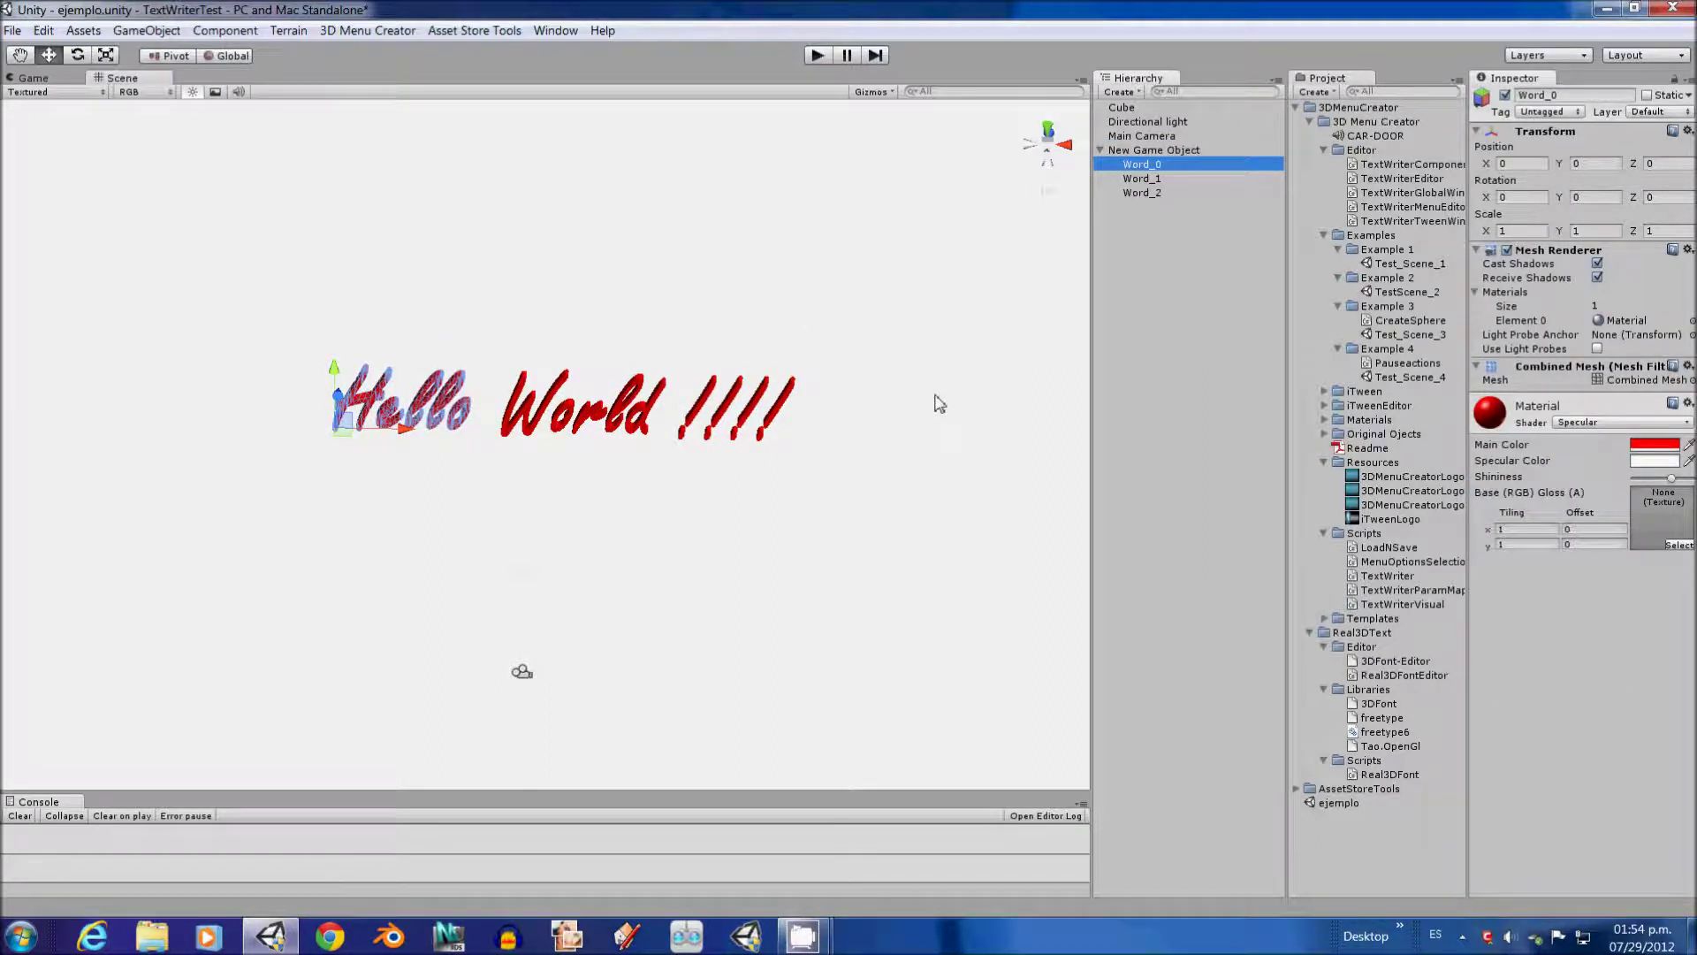
click(523, 406)
click(787, 412)
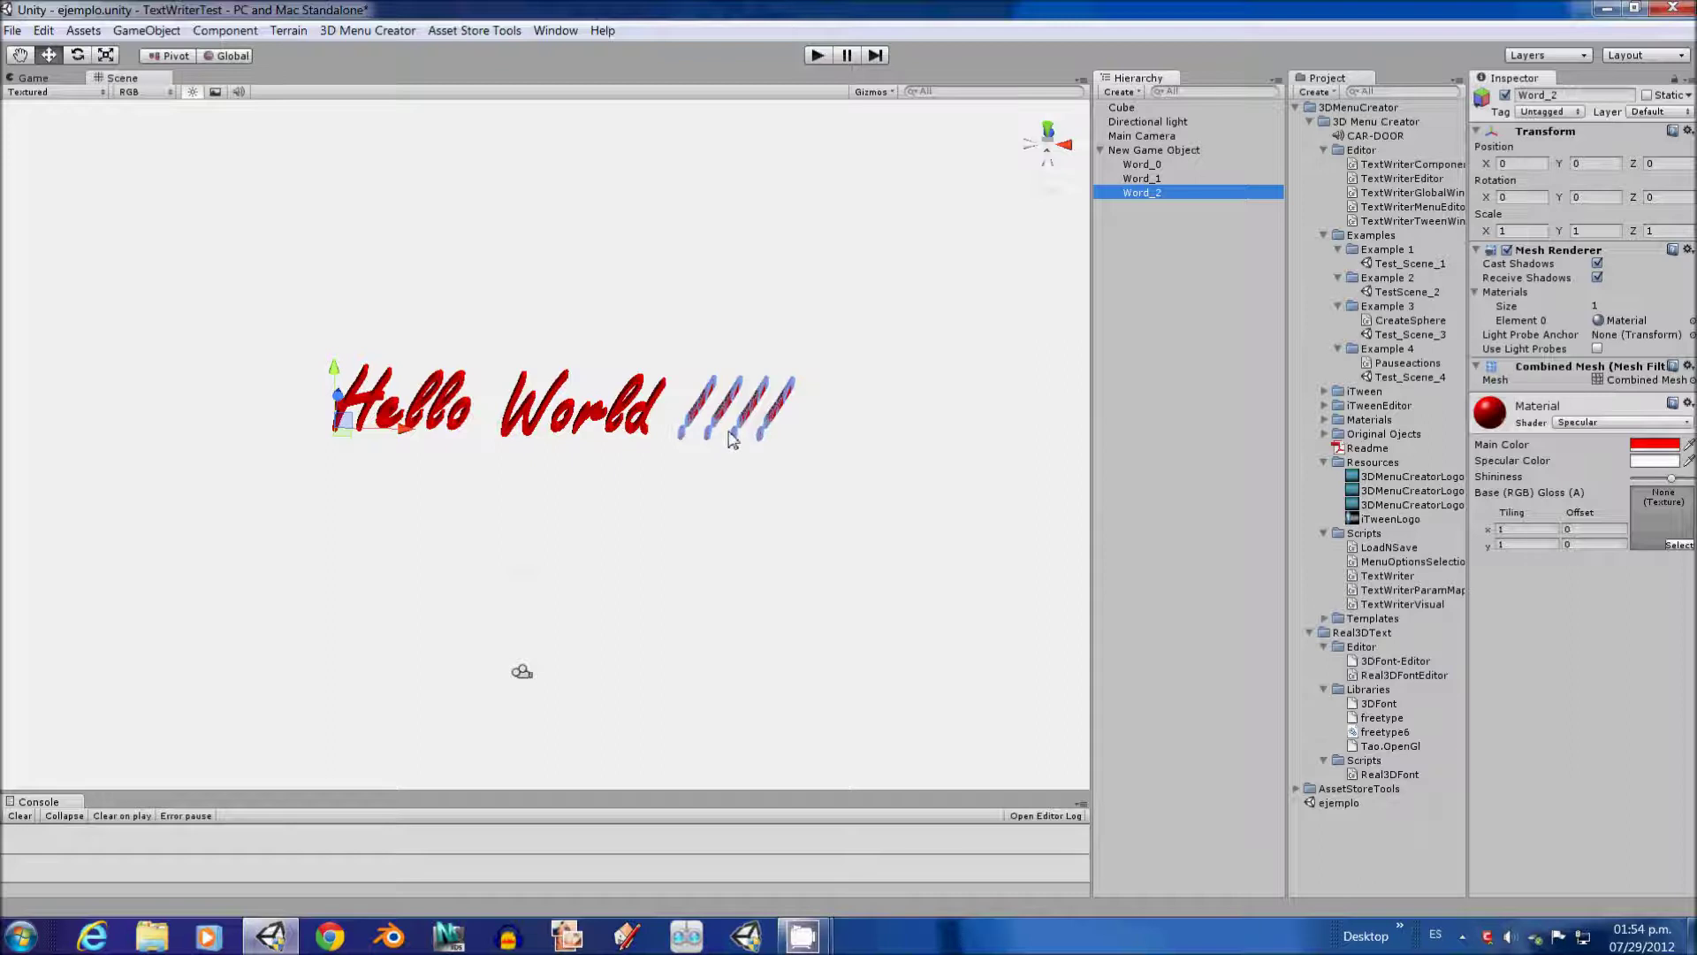
click(1156, 152)
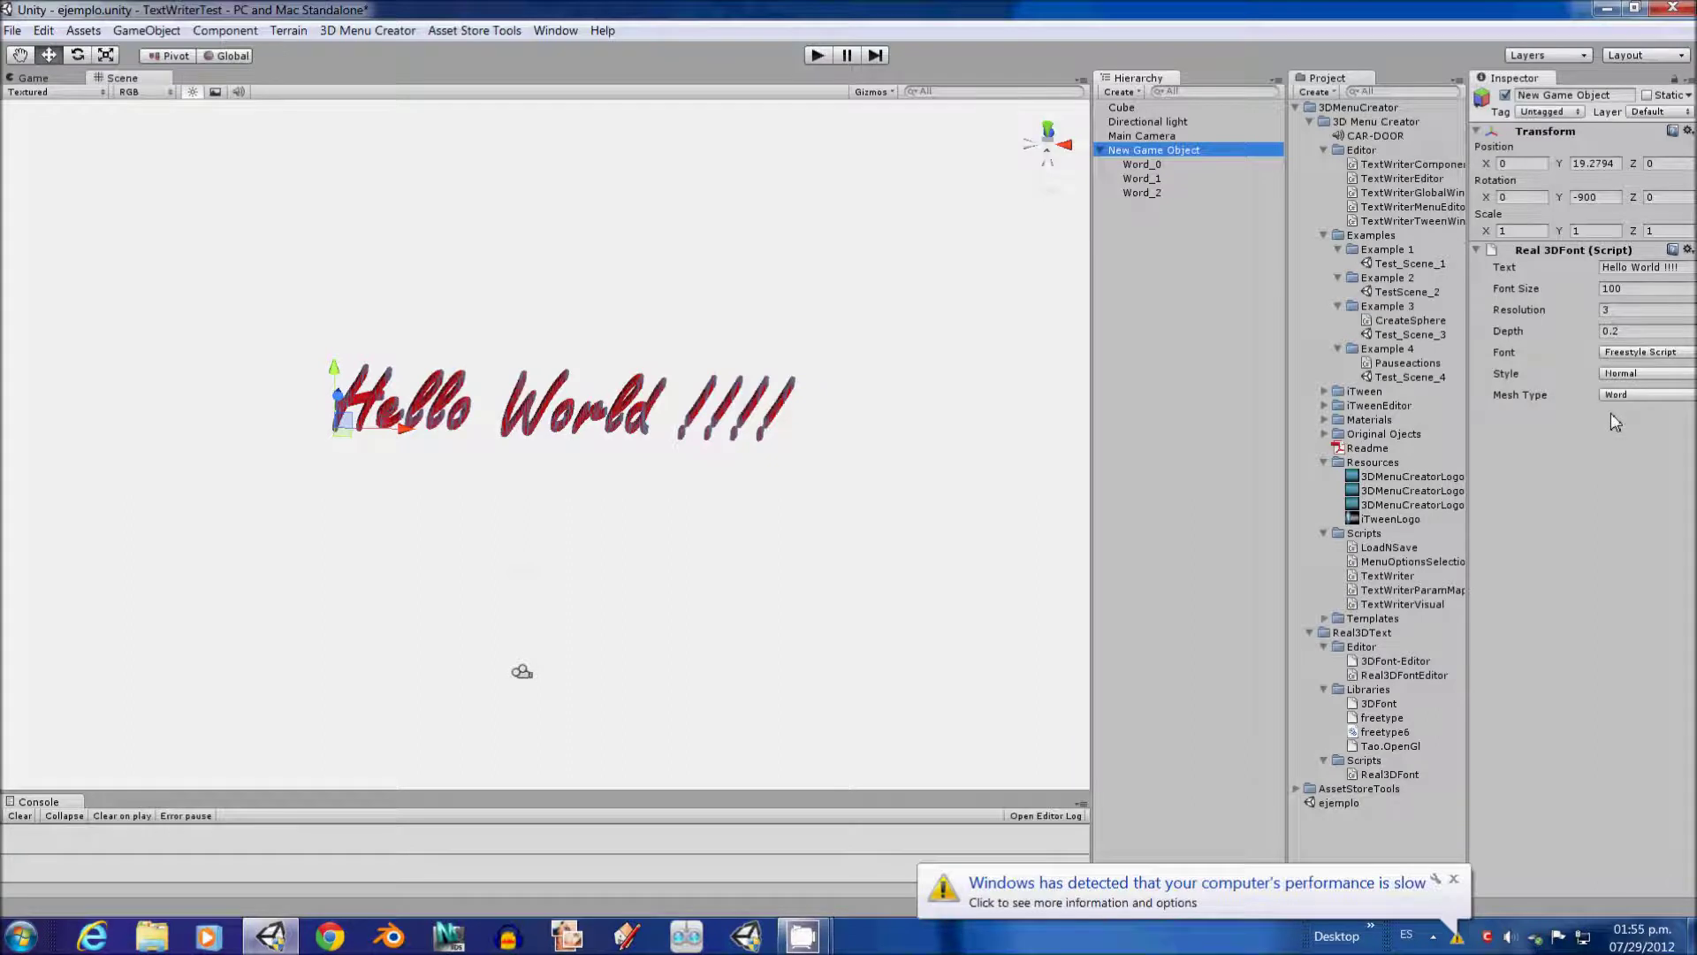
- Set Mesh Type to Letter and select Letter_0 through Letter_15 together
click(1625, 395)
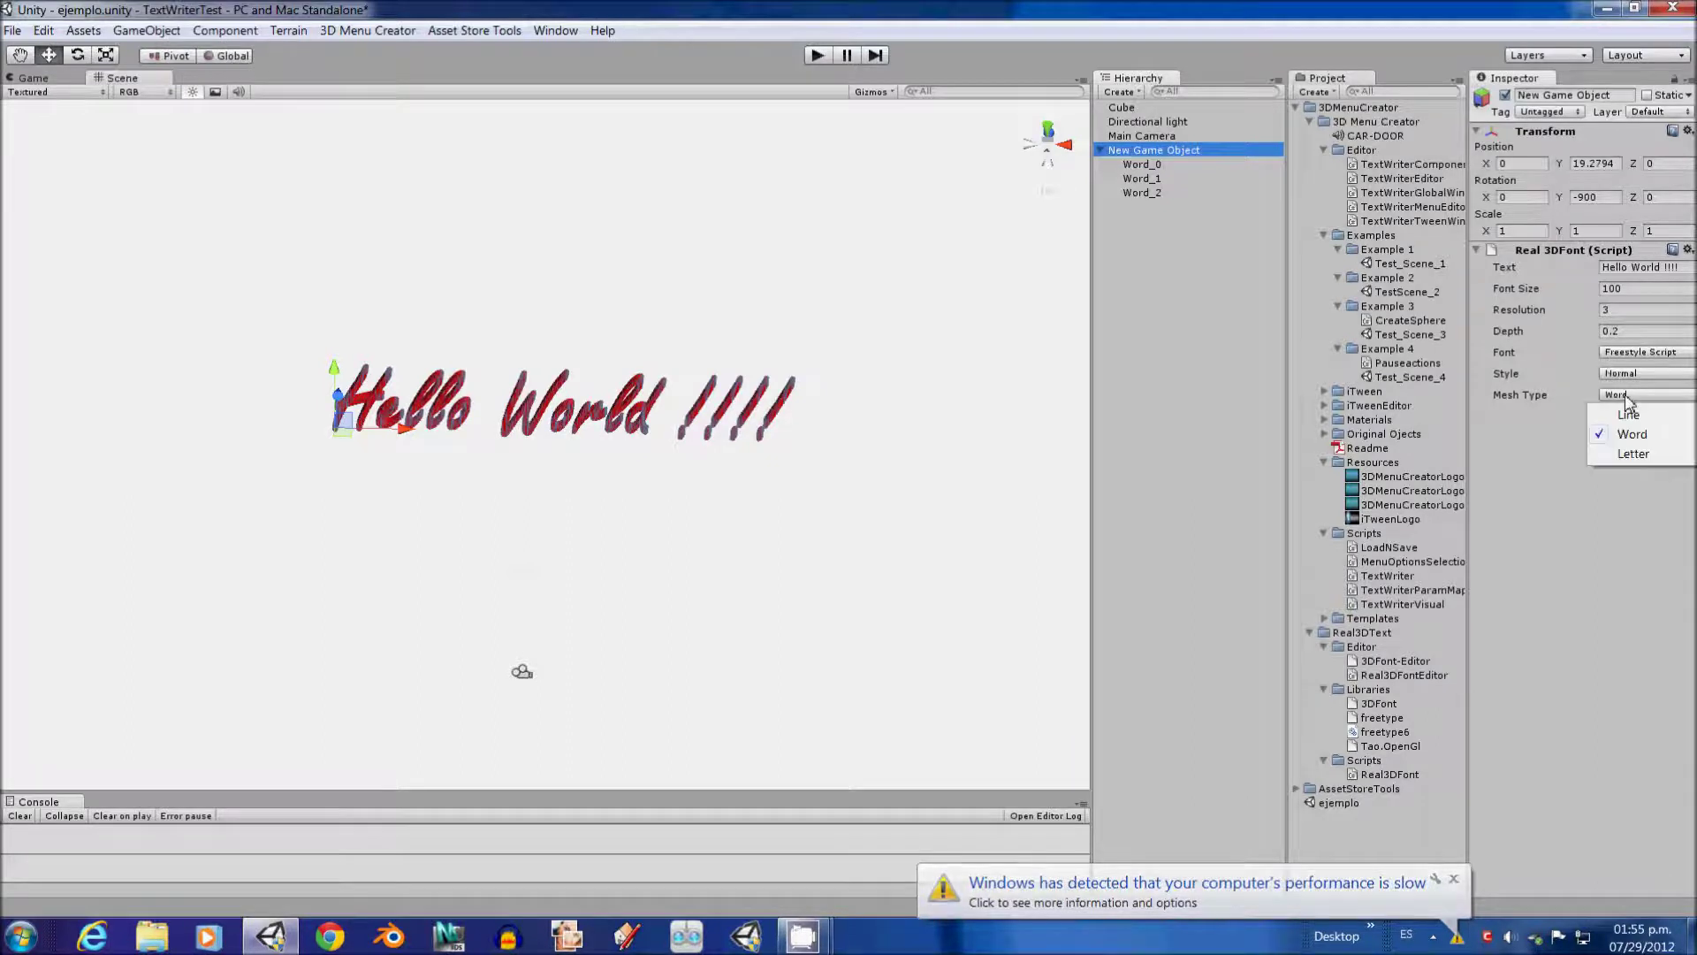
click(1626, 454)
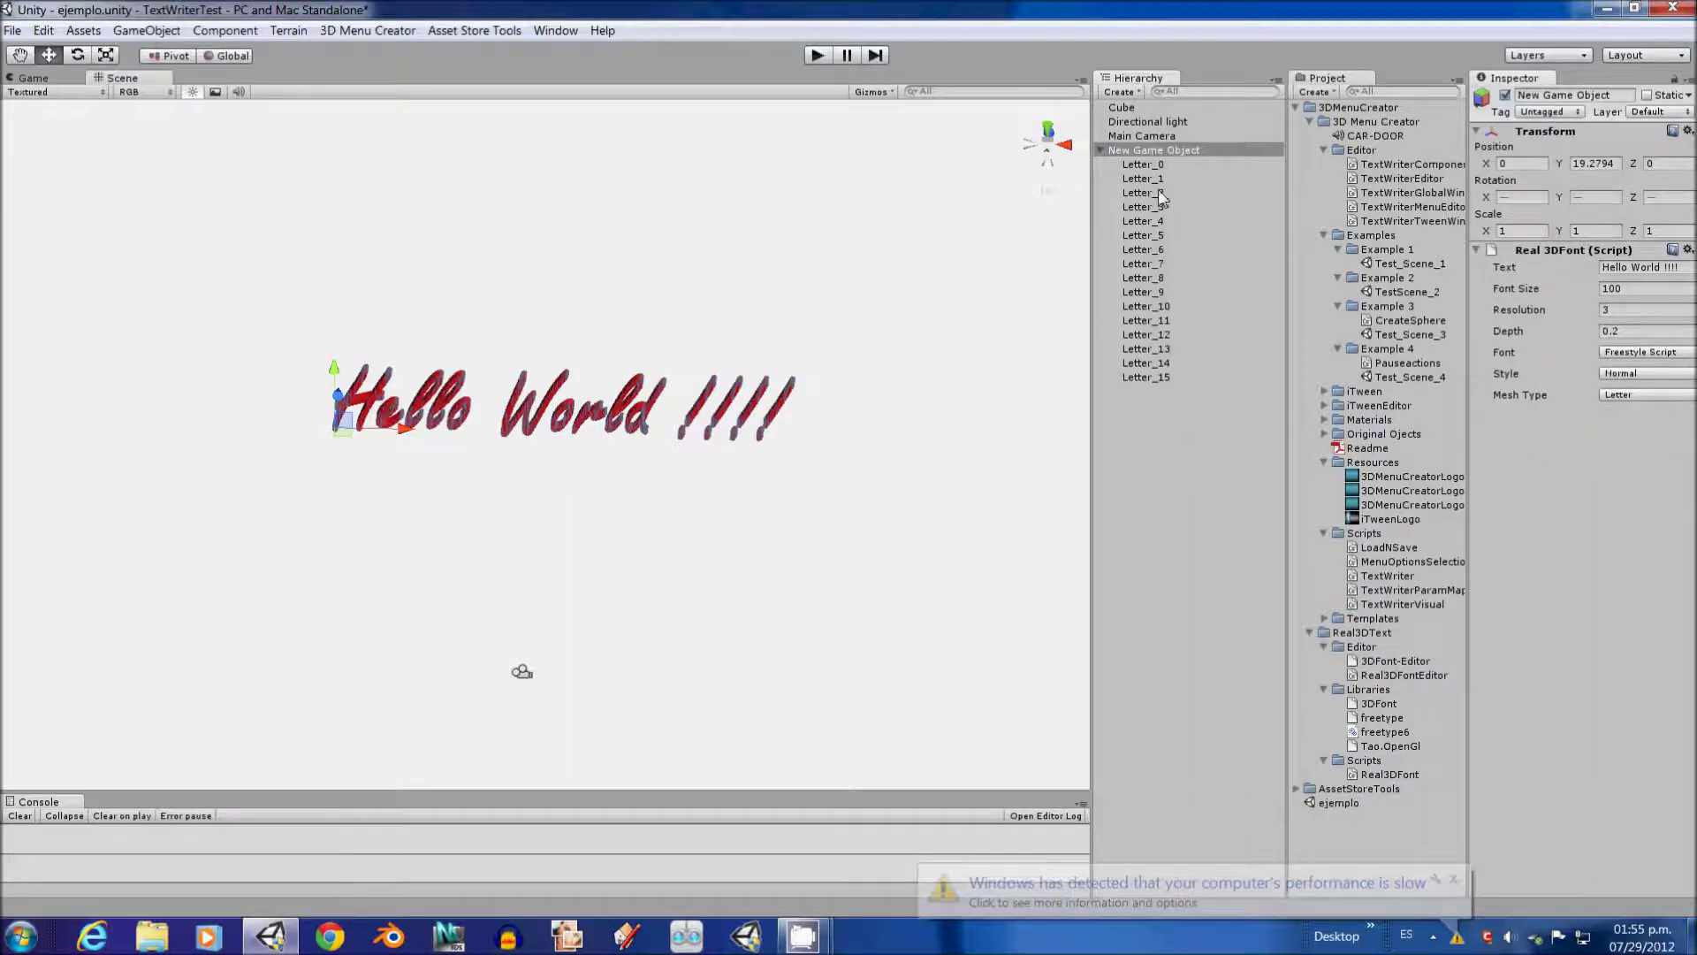
click(1140, 166)
key(Down)
key(Down)
key(Down)
key(Down)
key(Down)
key(Down)
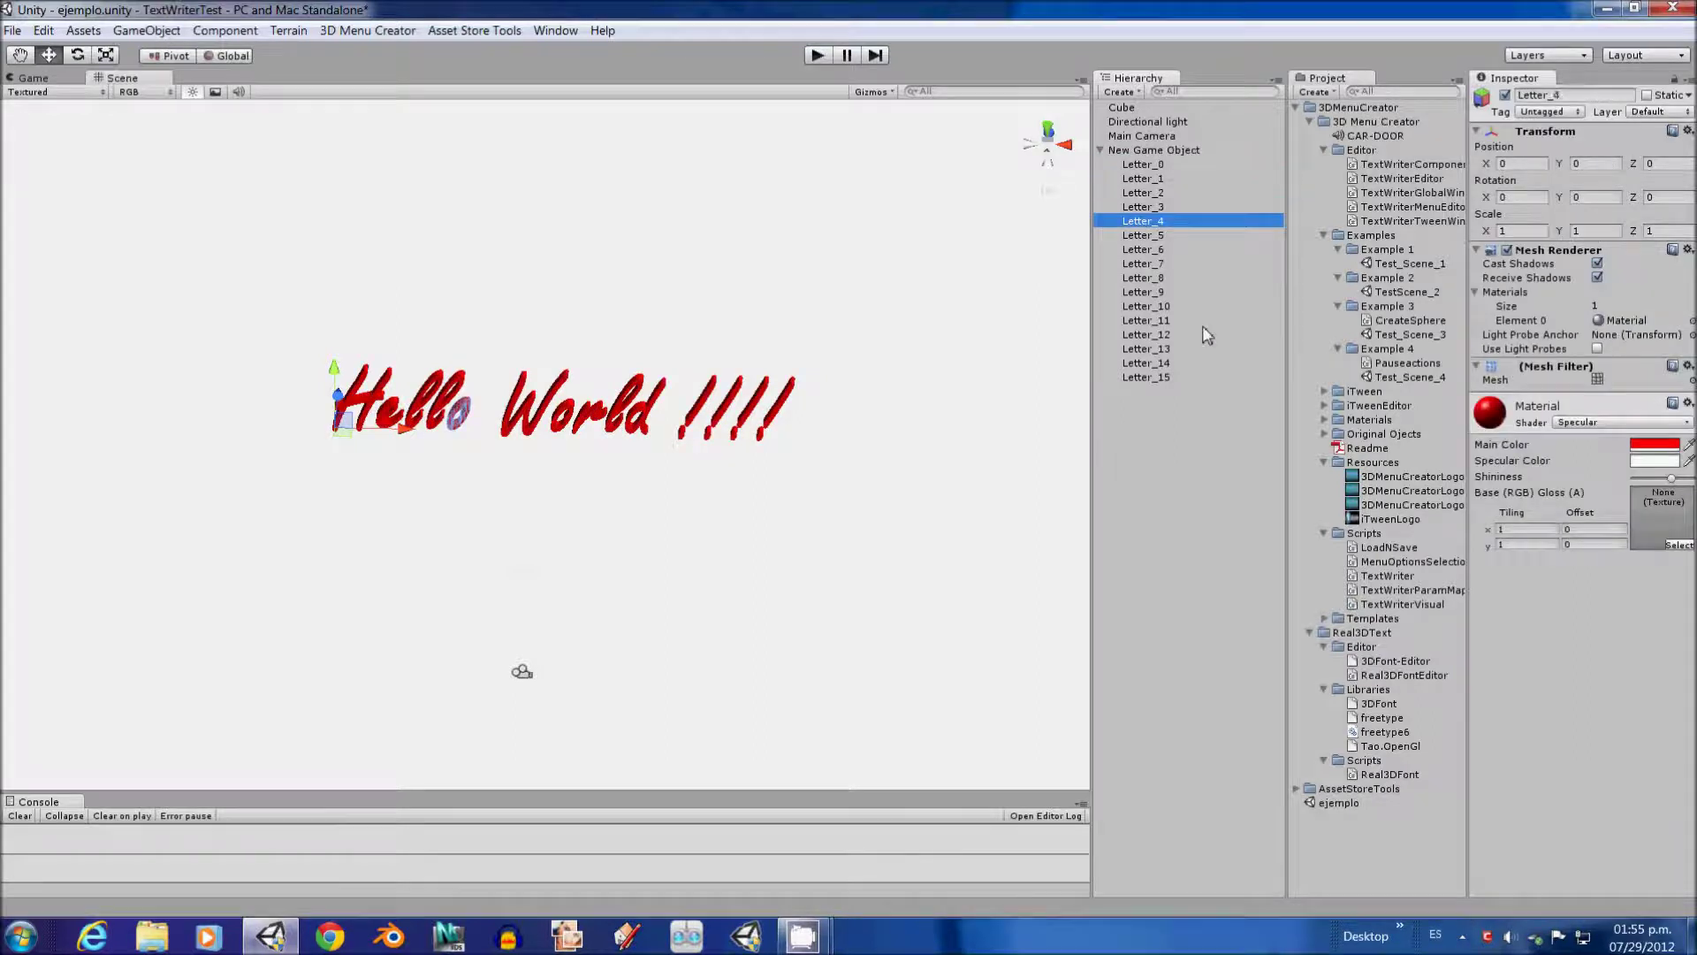
key(Down)
key(Down)
key(Down)
key(Down)
key(Down)
key(Down)
key(Down)
key(Down)
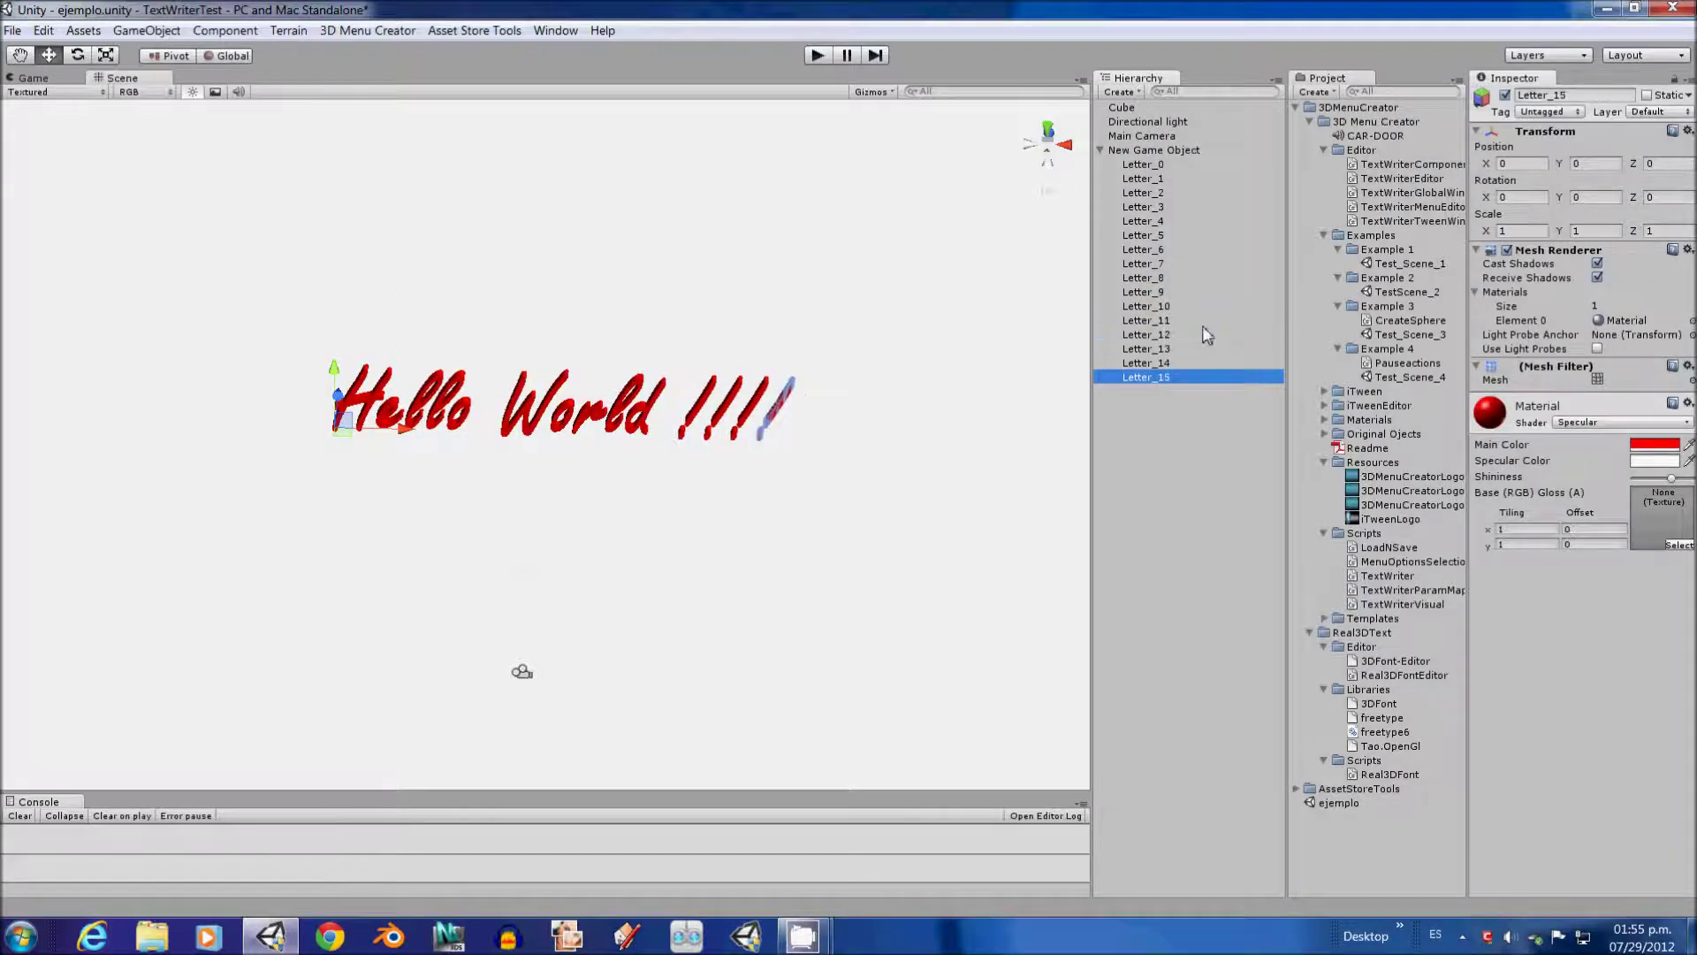
key(Up)
key(Up)
key(Up)
key(Up)
key(Up)
key(Up)
key(Up)
key(Up)
key(Up)
key(Up)
key(Up)
key(Up)
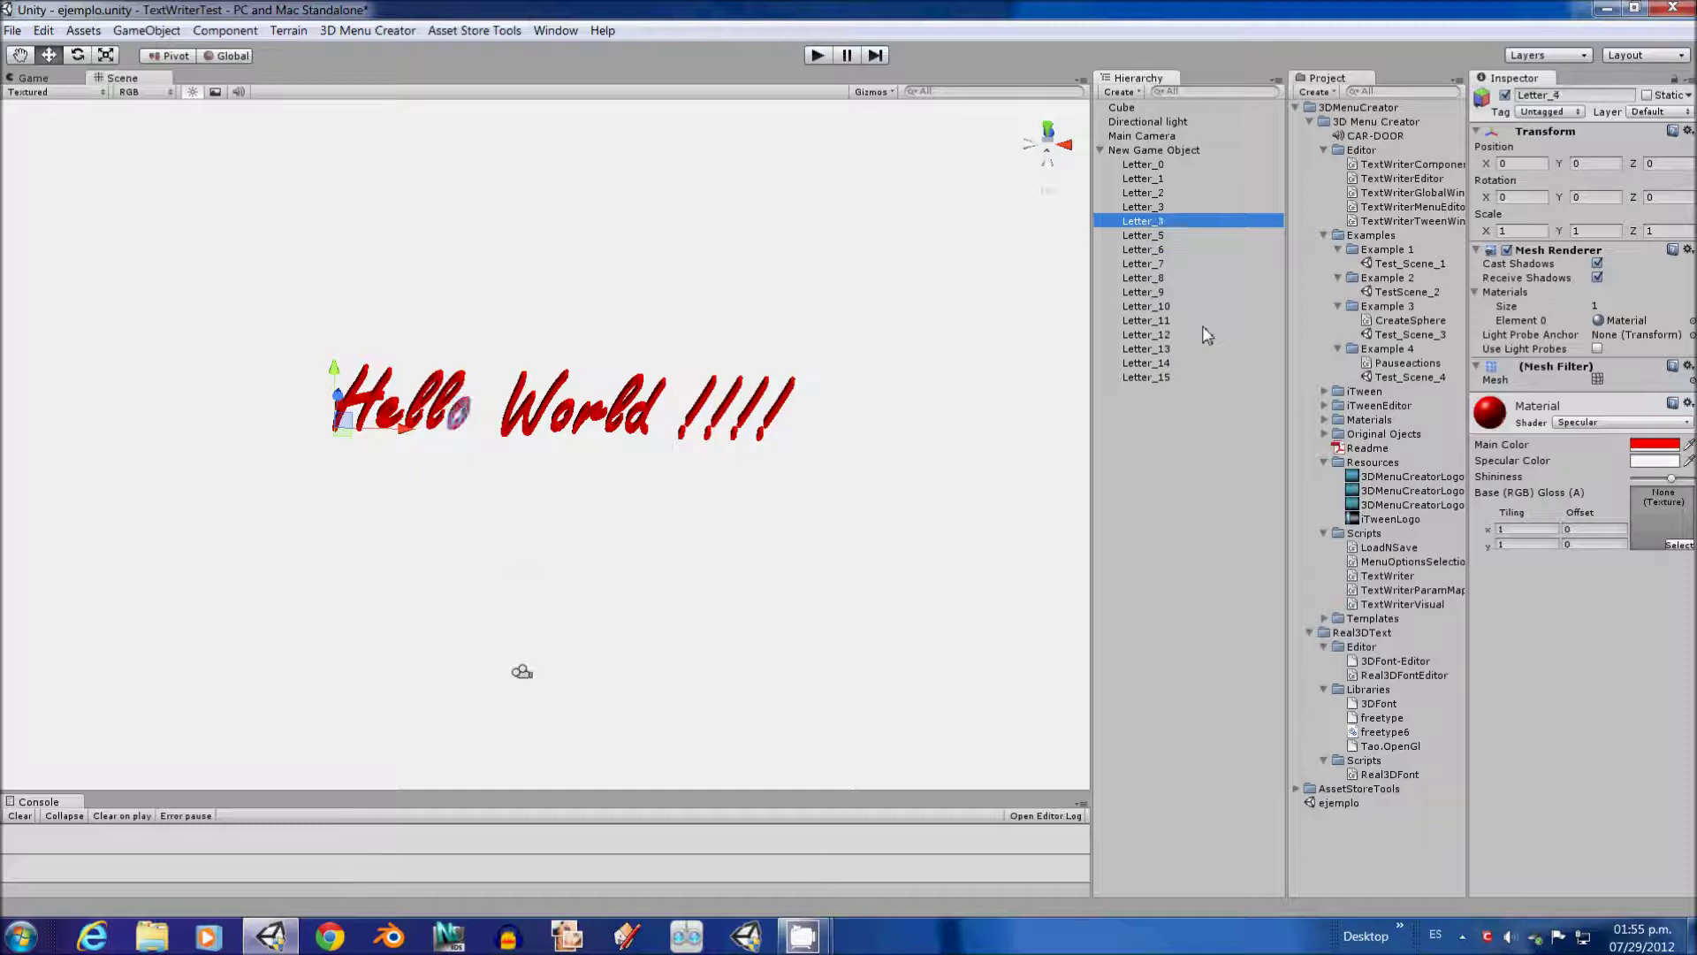
key(Up)
key(Up)
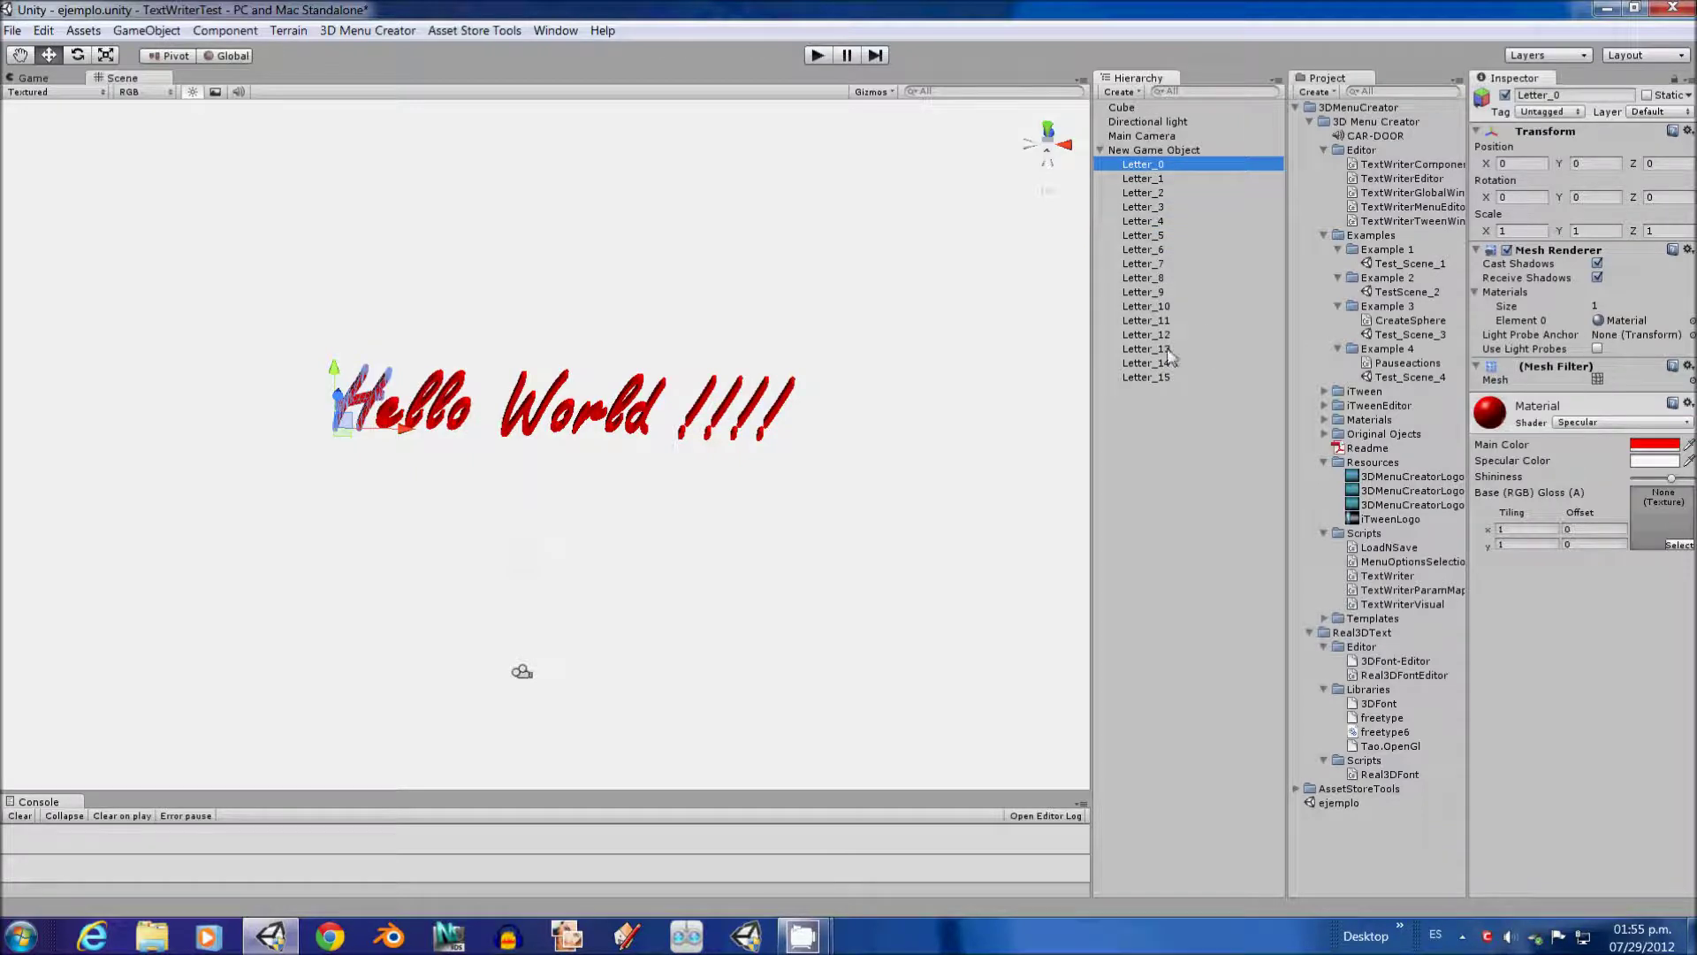
shift+click(1158, 377)
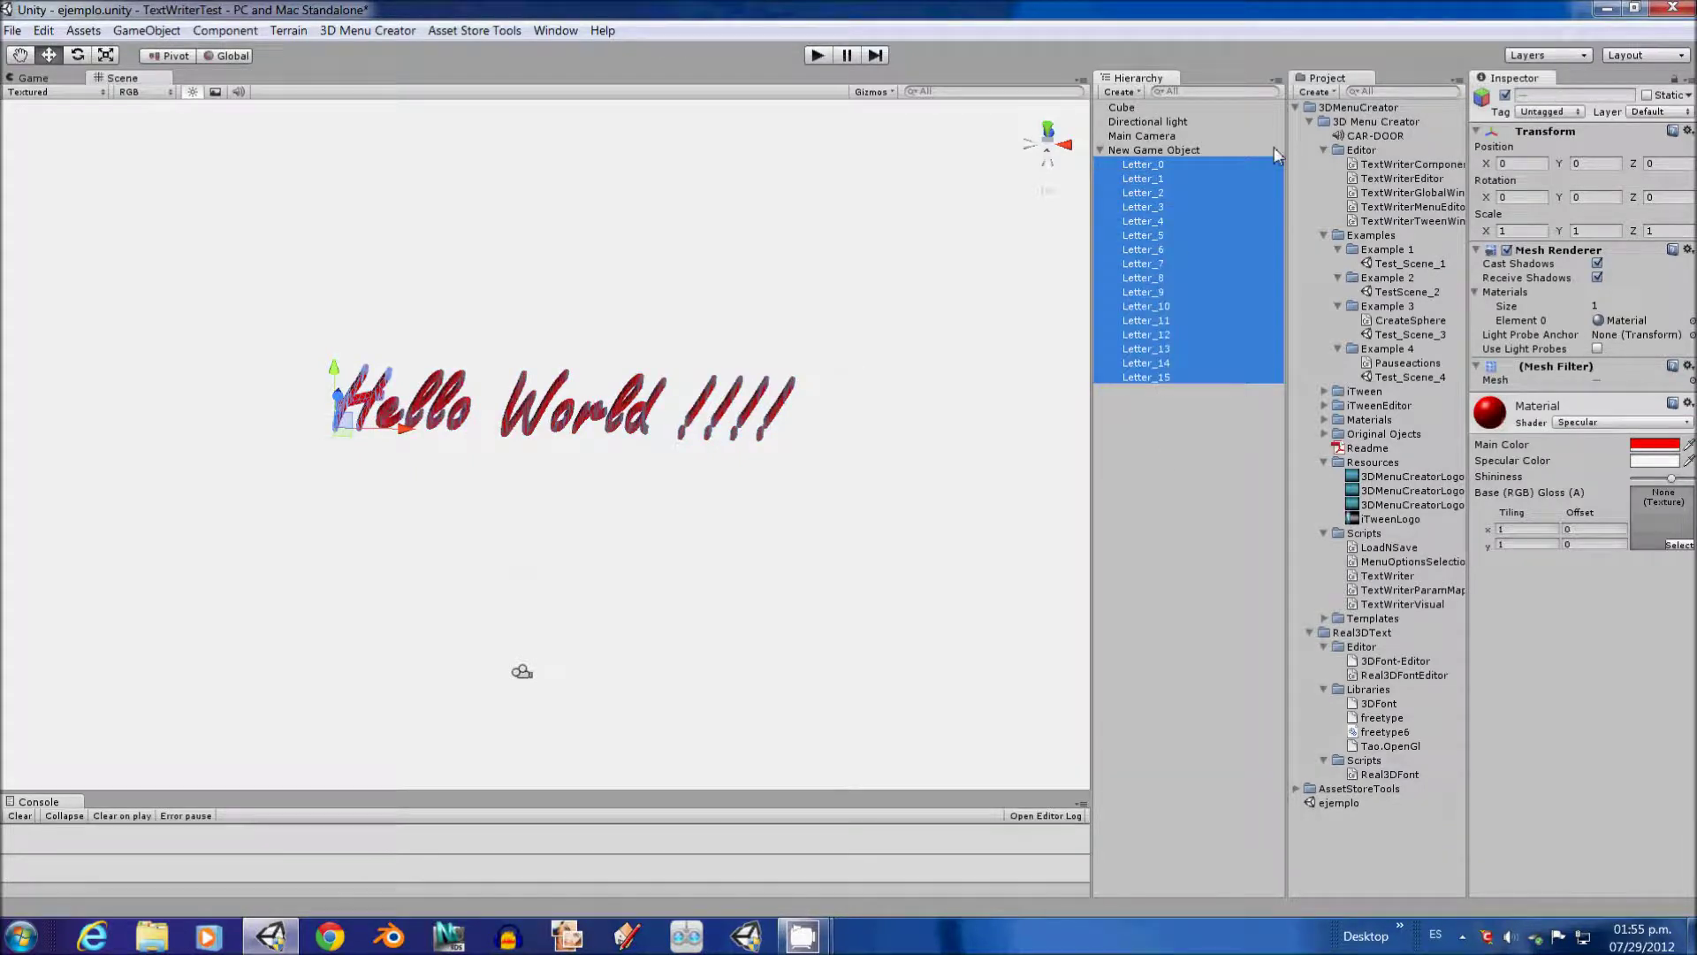
- Add a Rigidbody from Component > Physics to all selected letter objects
click(225, 32)
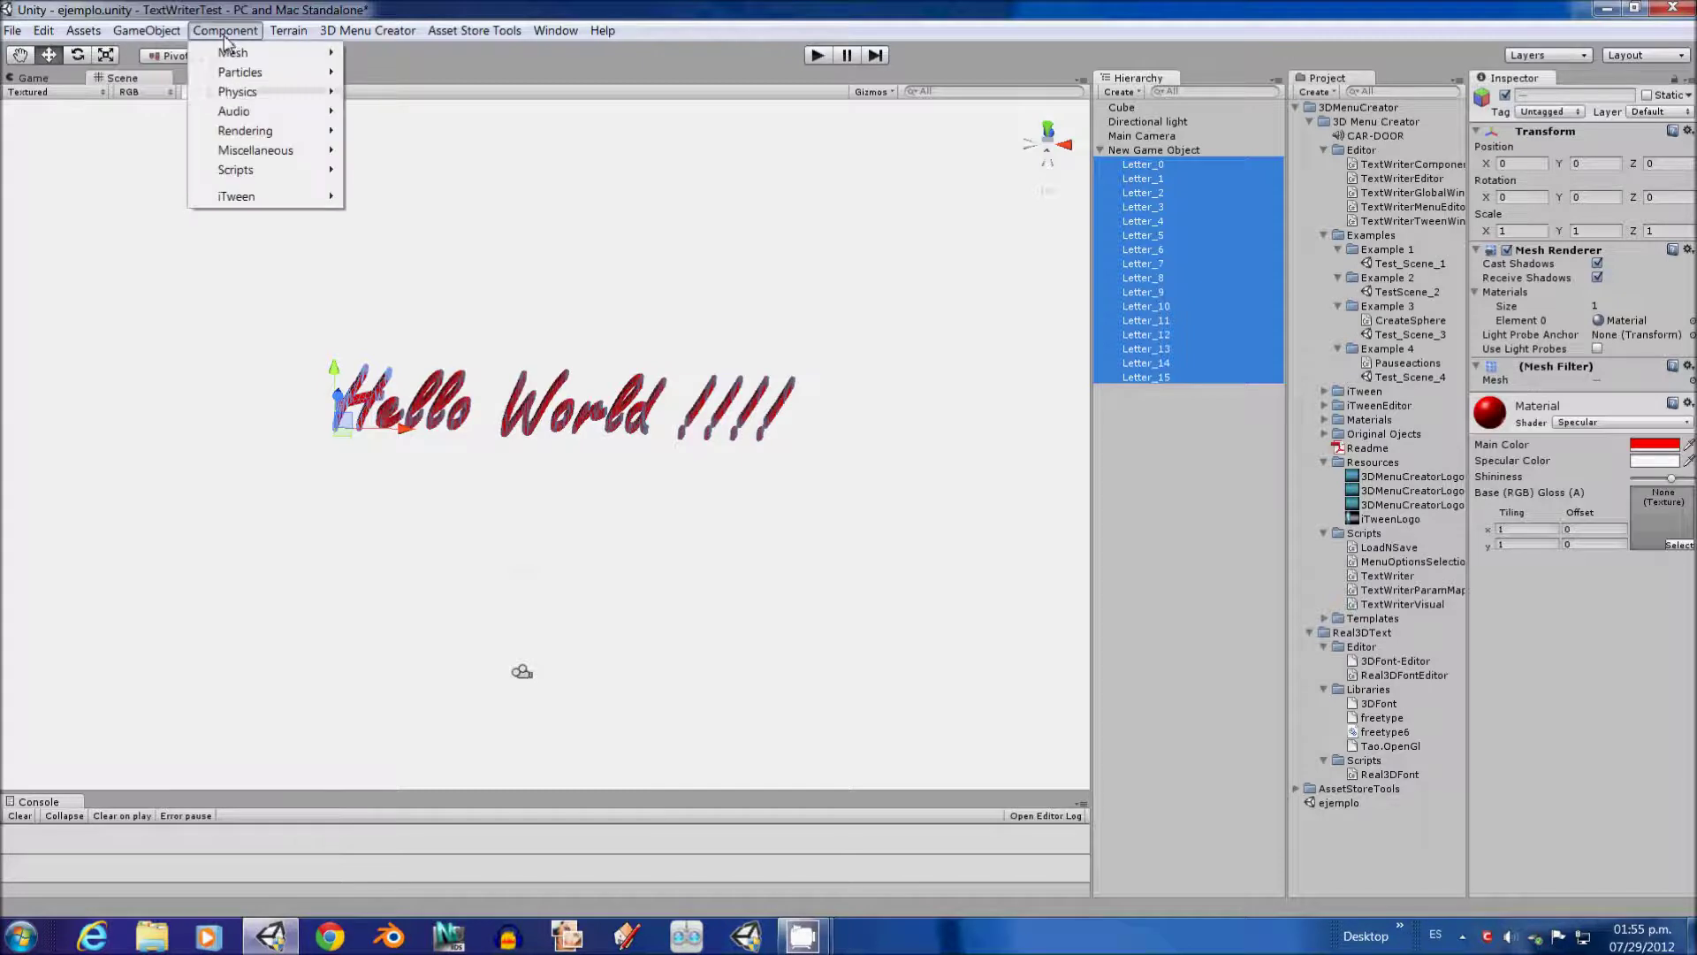
mouse_move(237, 91)
click(389, 95)
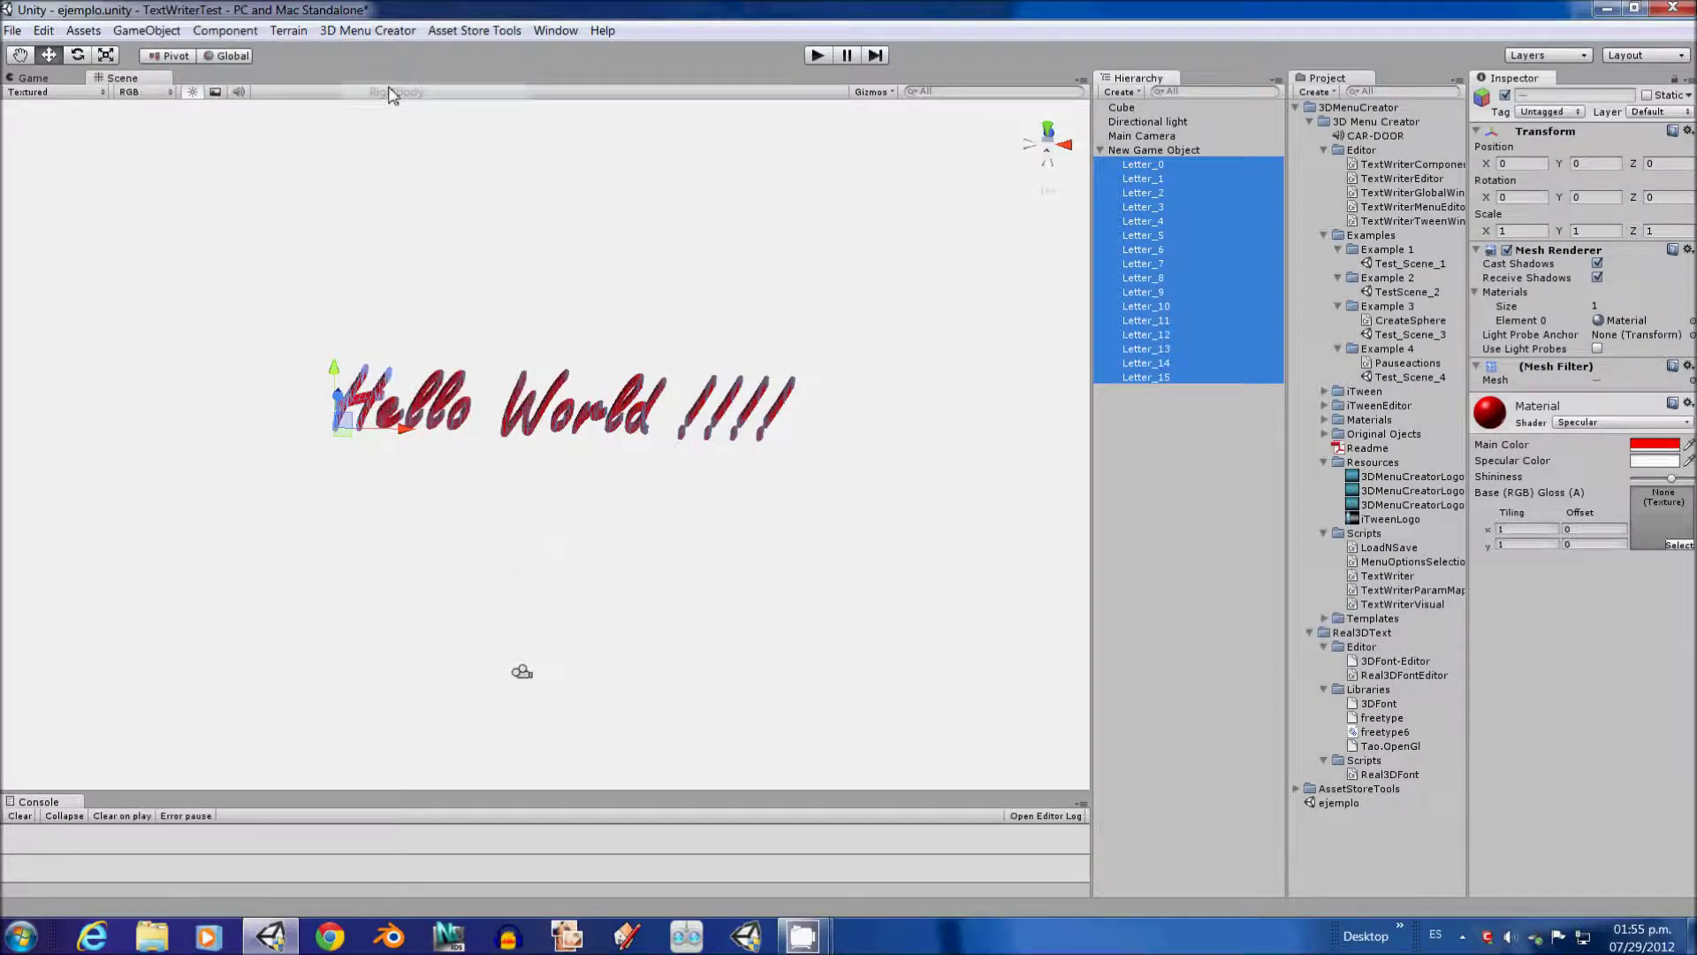
click(224, 30)
- Add a Mesh Collider set to Convex to the letters, then start play mode to test
mouse_move(263, 92)
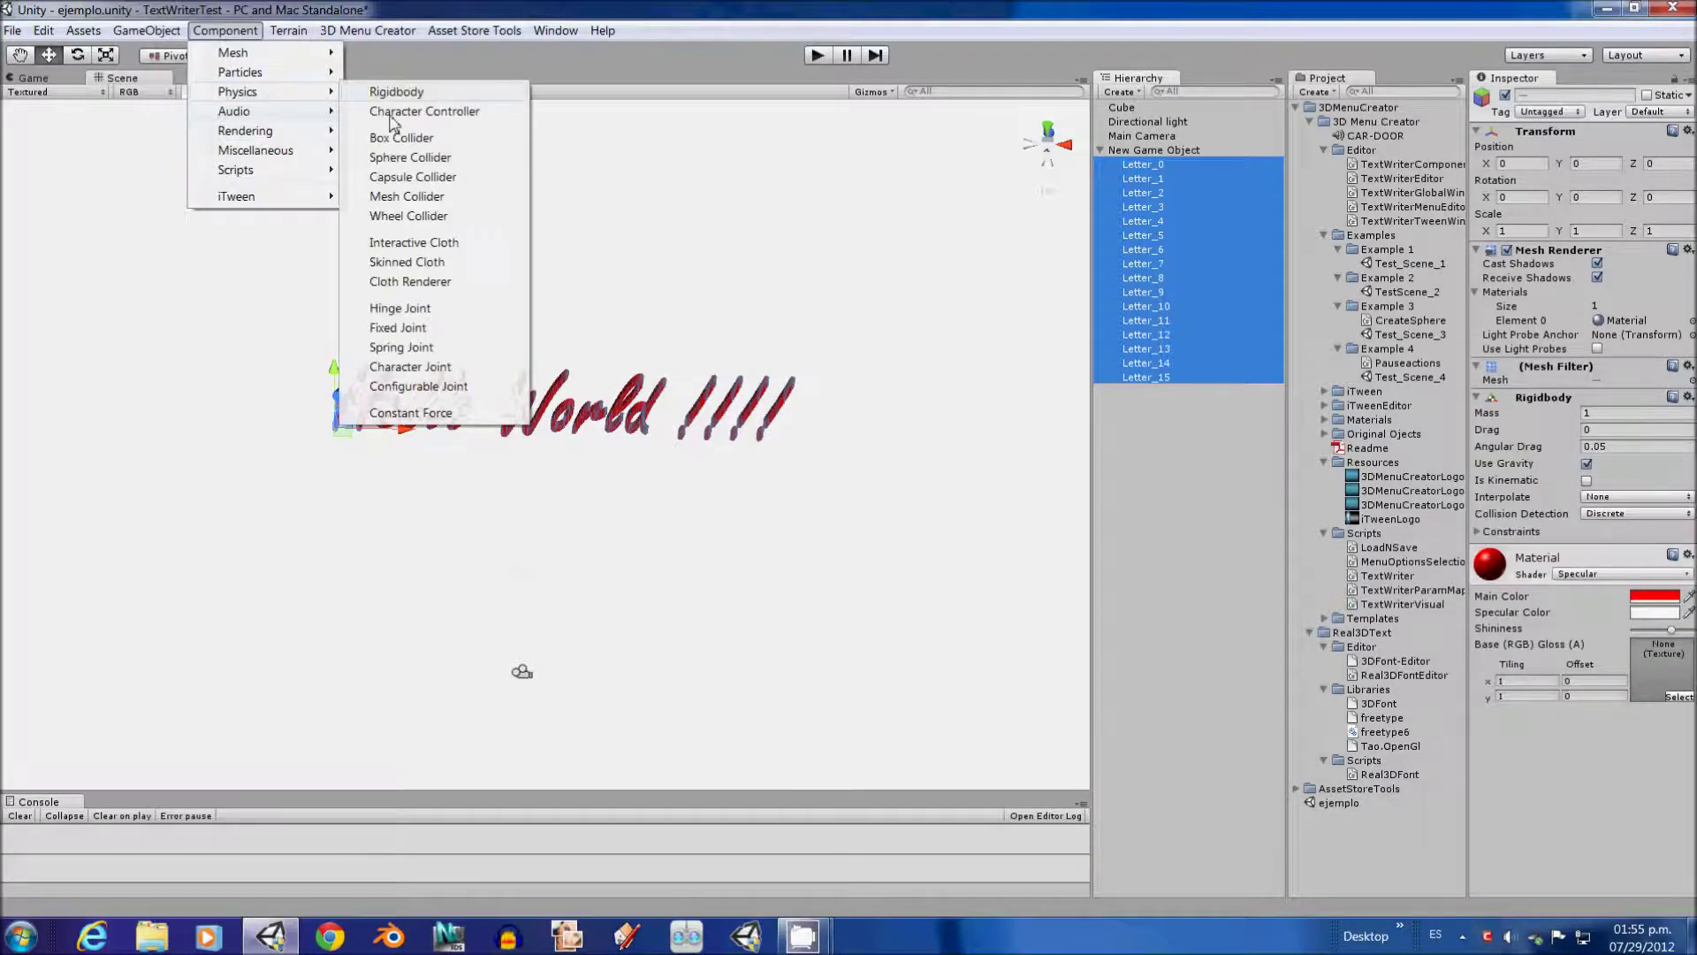
click(428, 197)
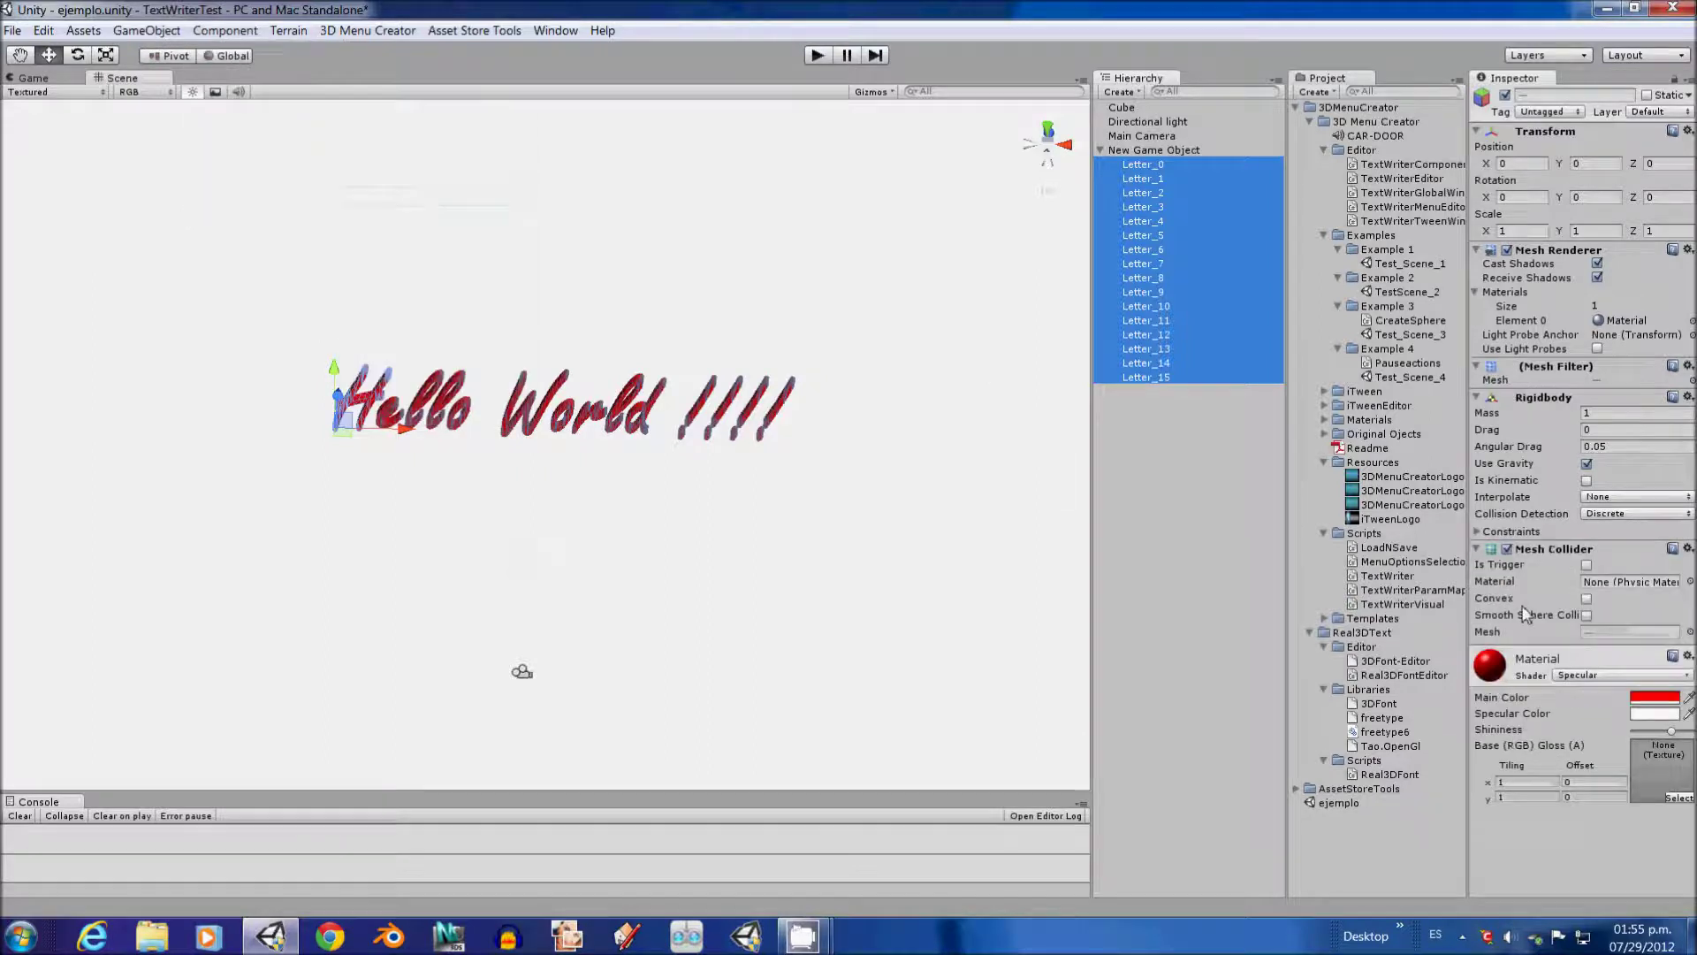
click(1587, 599)
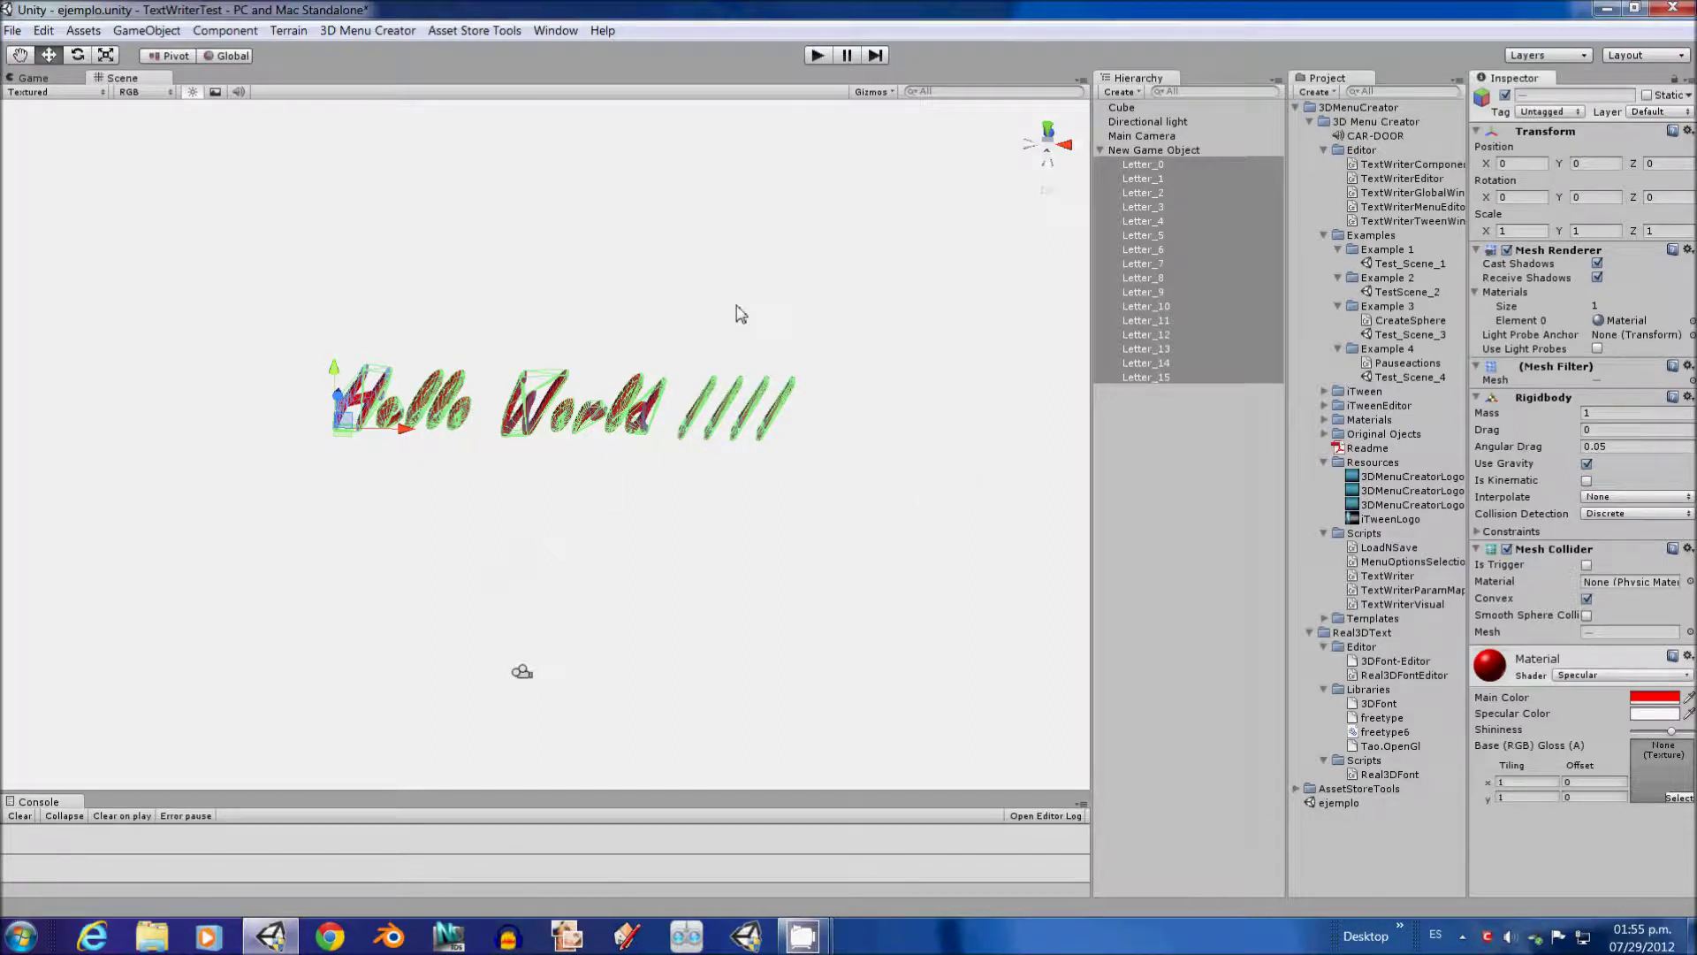
click(815, 56)
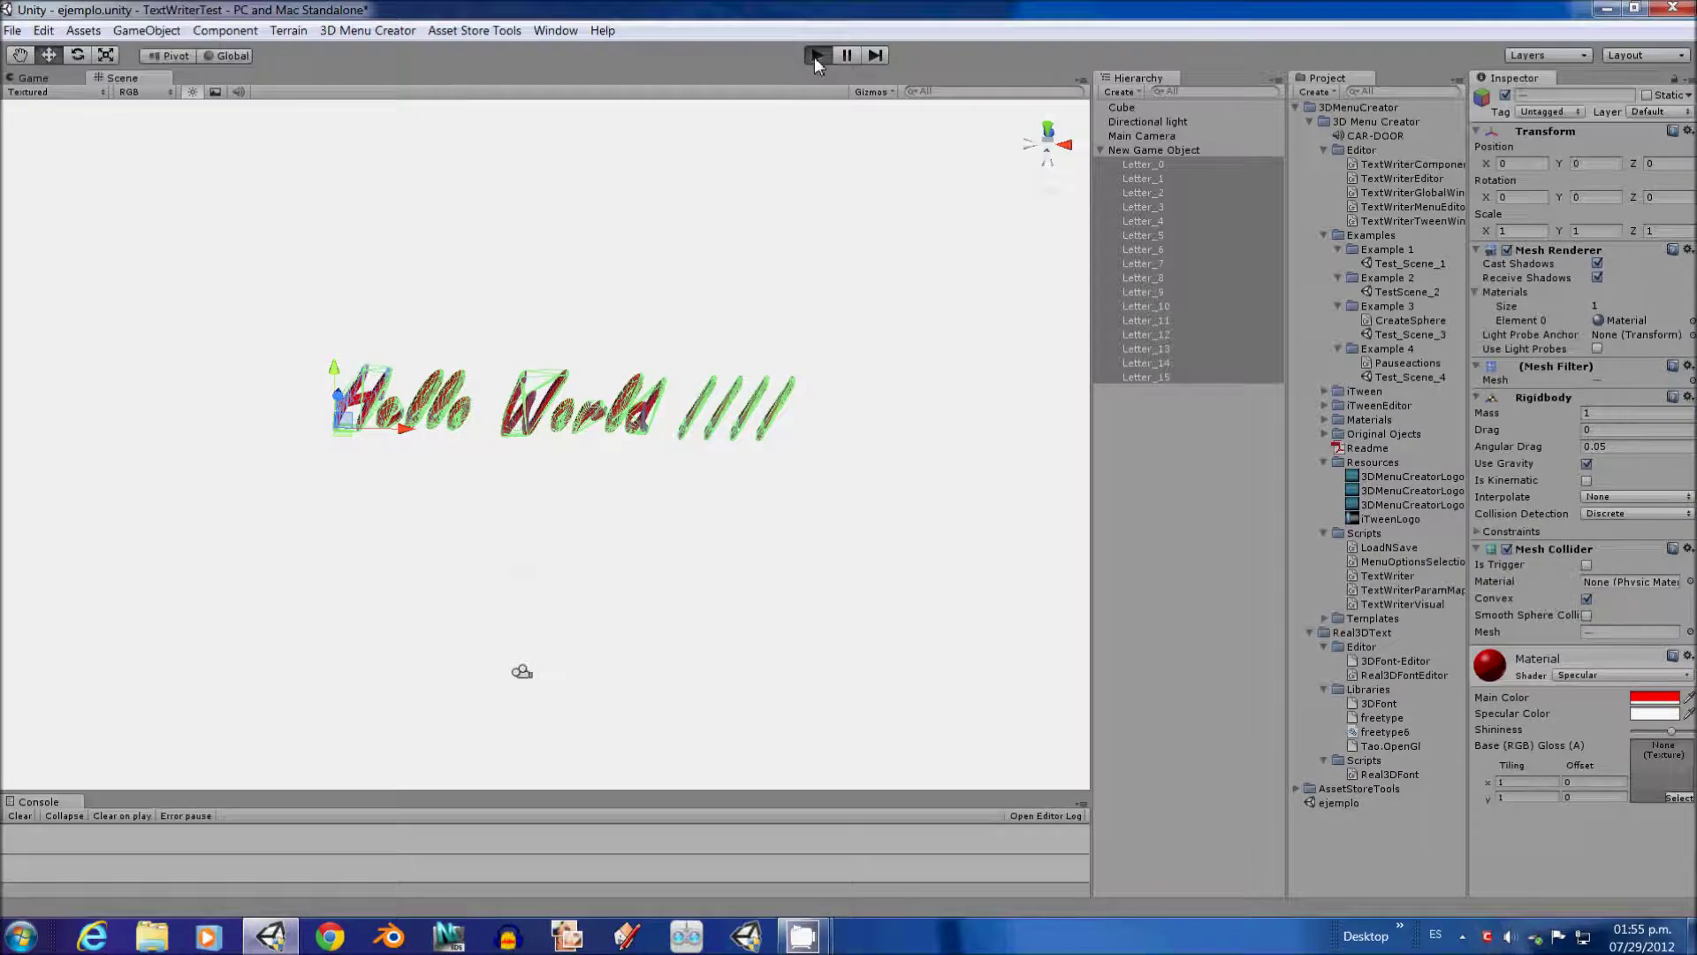